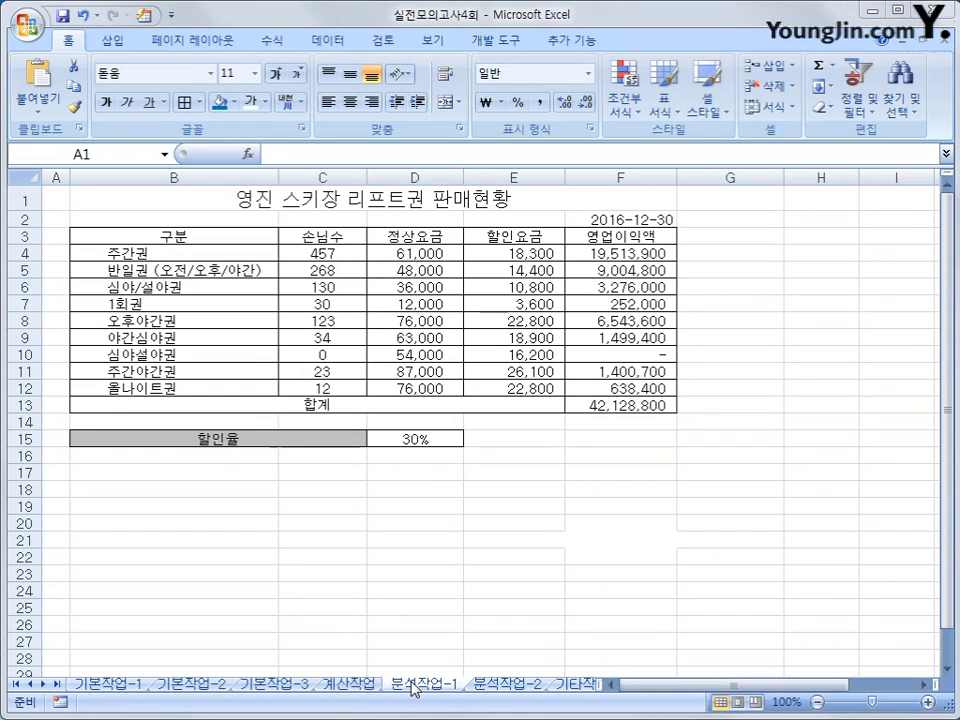
- Name the discount rate cell D15 "할인율"
{"action": "left_click", "coordinate": [399, 438]}
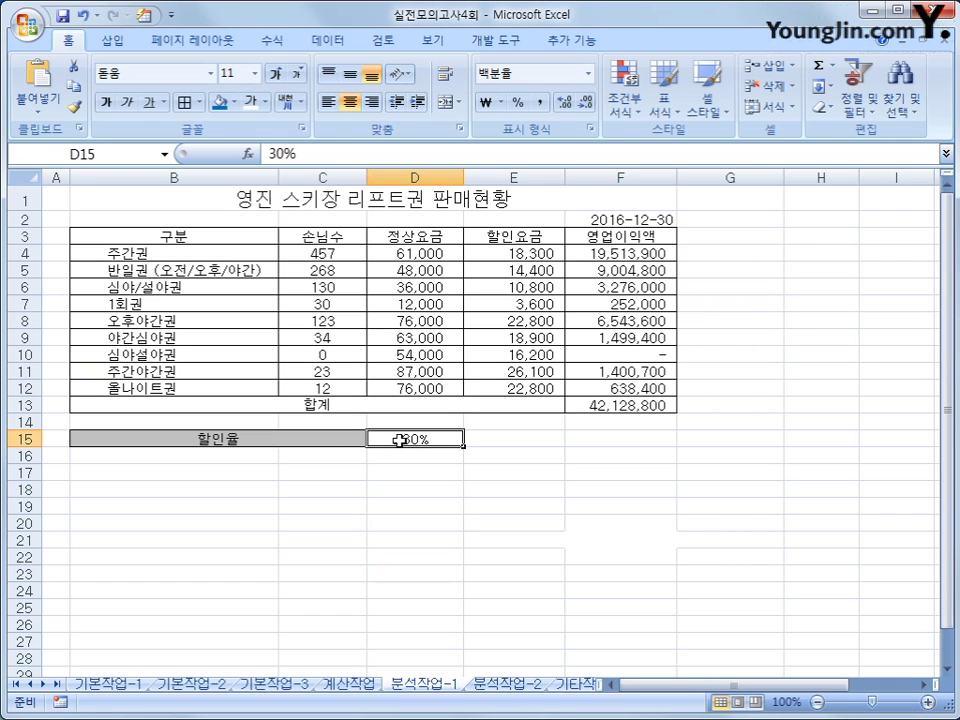
{"action": "left_click", "coordinate": [108, 151]}
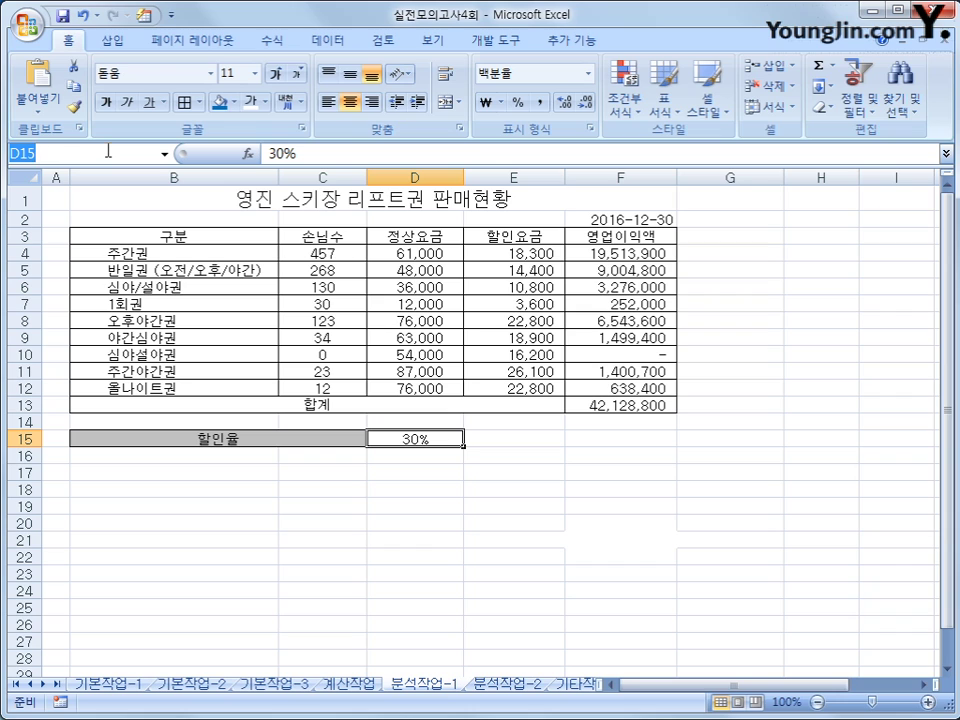
{"action": "type", "text": "할인율"}
{"action": "key", "text": "Return"}
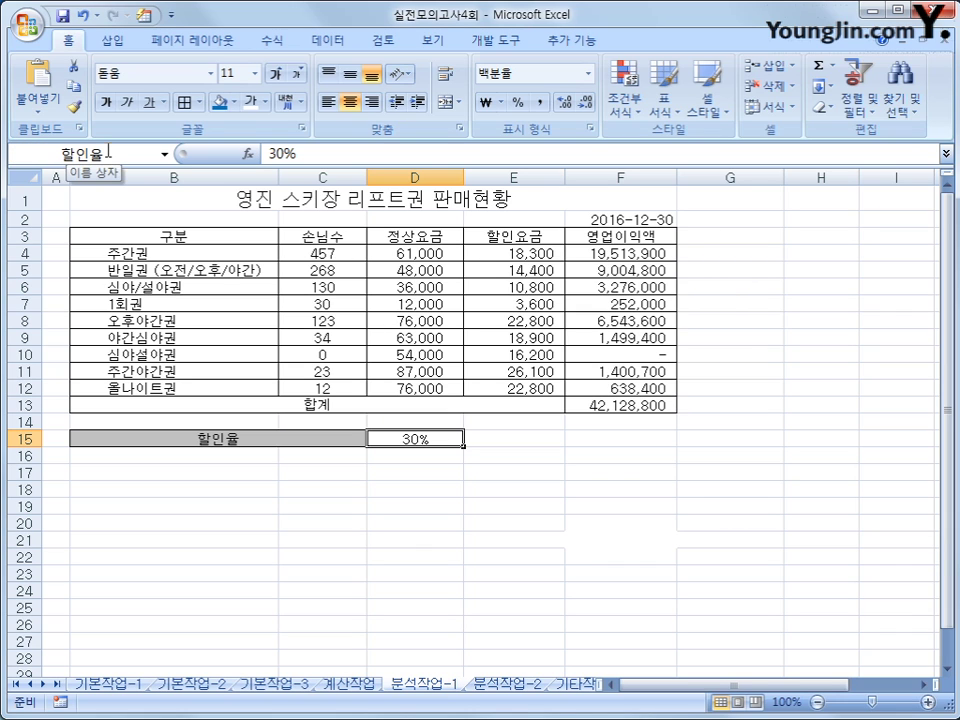
- Name the operating profit total cell F13 "영업이익액합계"
{"action": "left_click", "coordinate": [605, 405]}
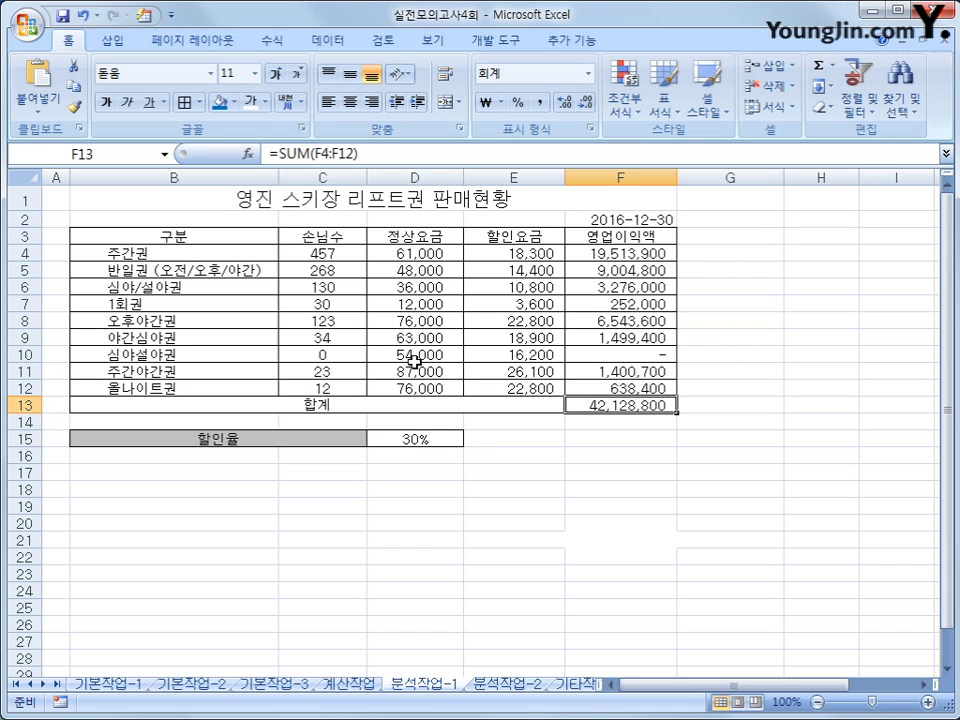
{"action": "left_click", "coordinate": [138, 158]}
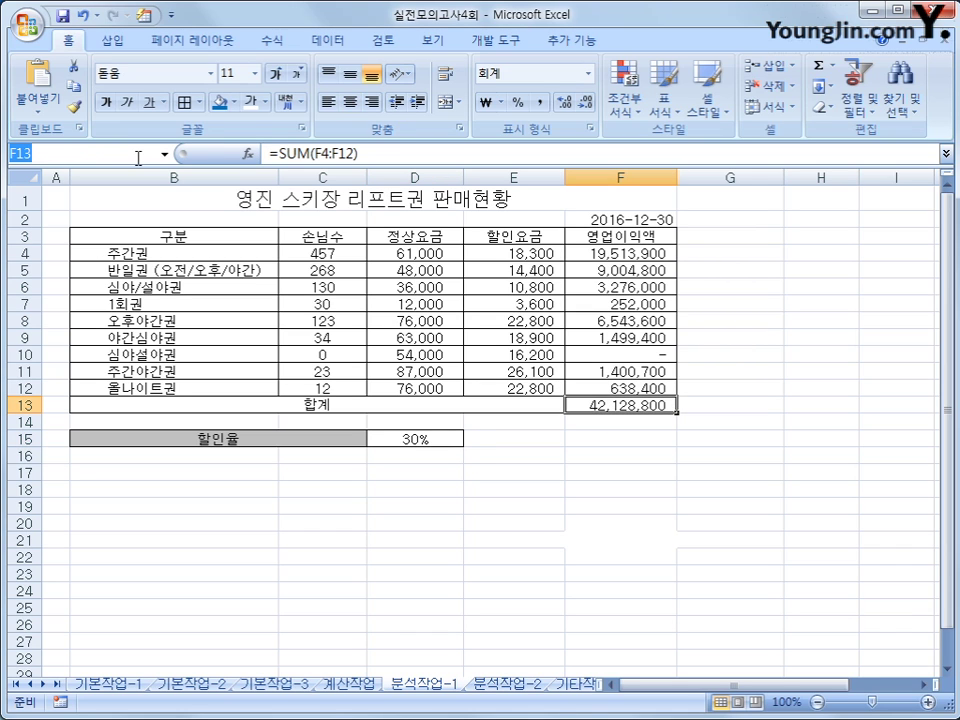
{"action": "type", "text": "영업이ㅇ익액"}
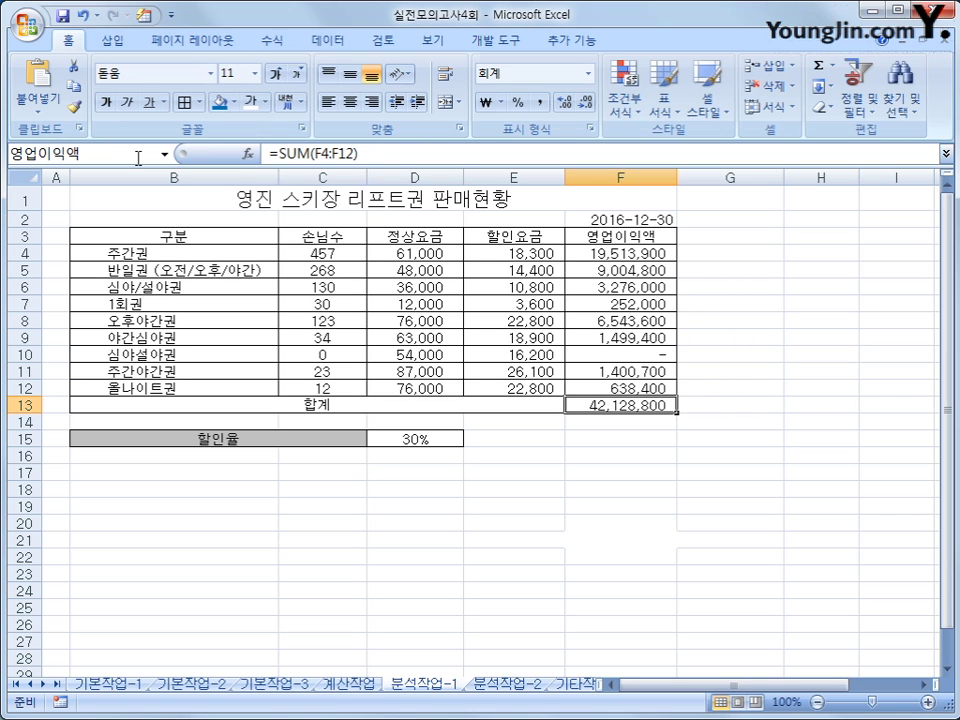
{"action": "type", "text": "합ㄱㅖ"}
{"action": "key", "text": "Return"}
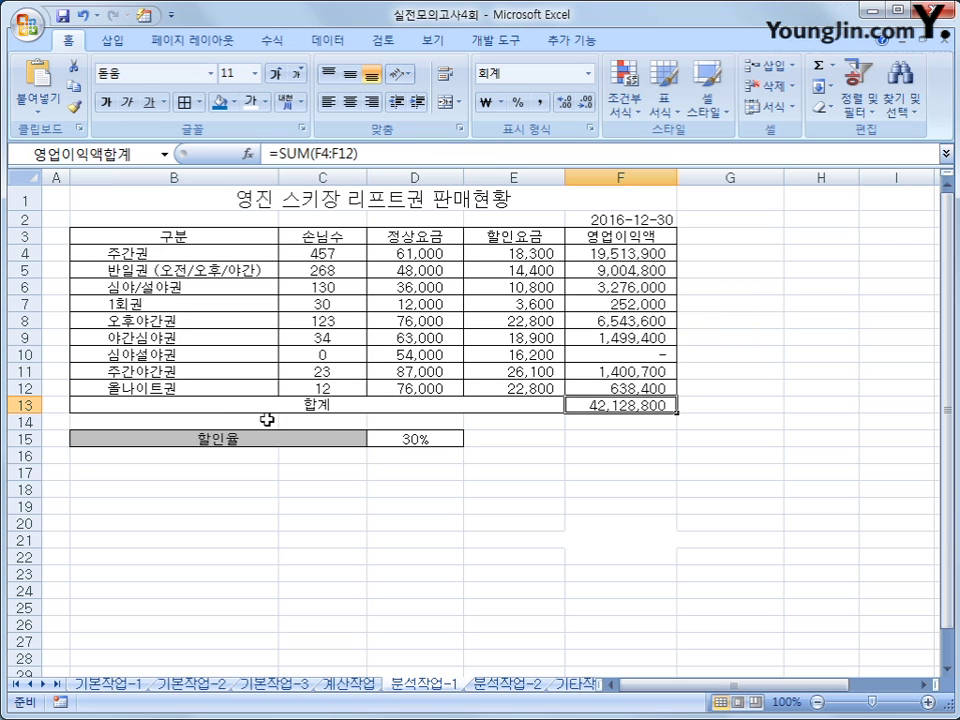
- Add a scenario named "할인율 인상" with D15 as the changing cell and a discount rate of 40%
{"action": "left_click", "coordinate": [407, 440]}
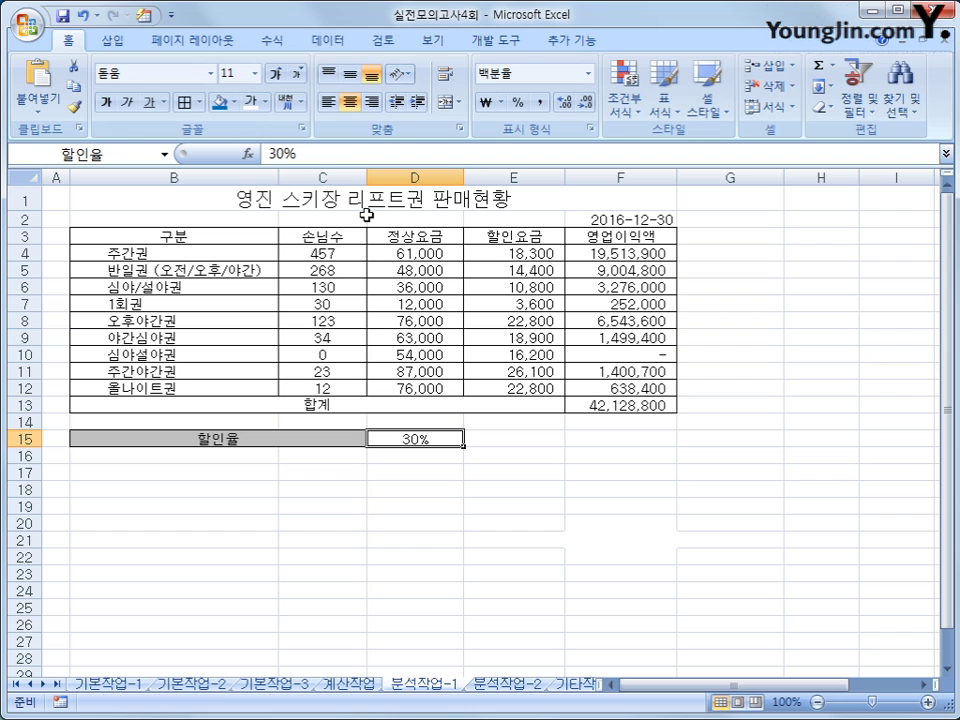
{"action": "left_click", "coordinate": [327, 40]}
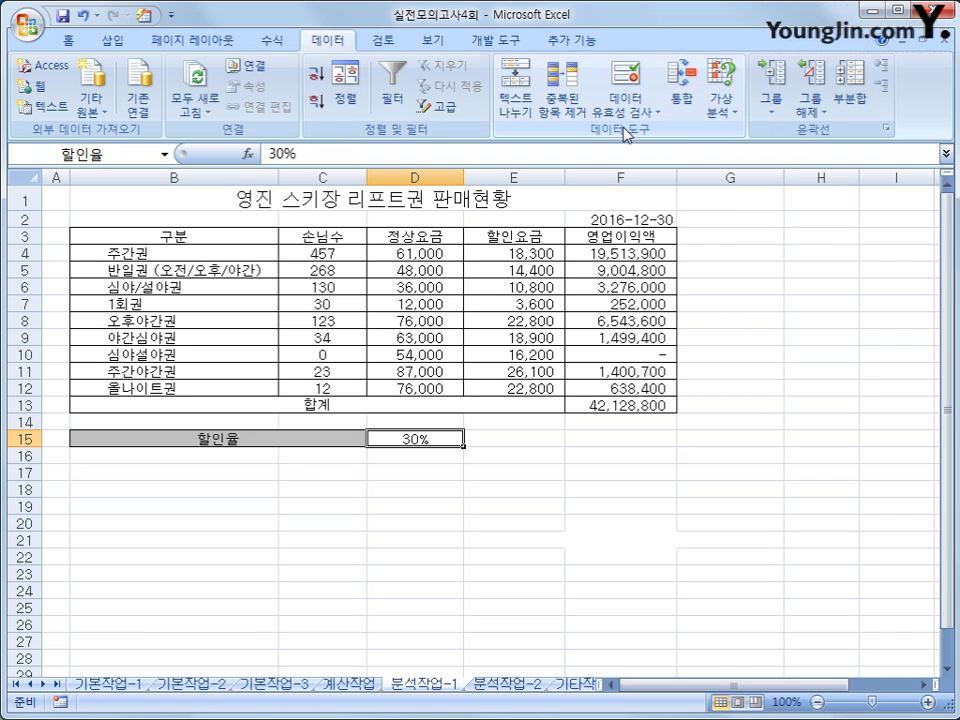
{"action": "left_click", "coordinate": [722, 103]}
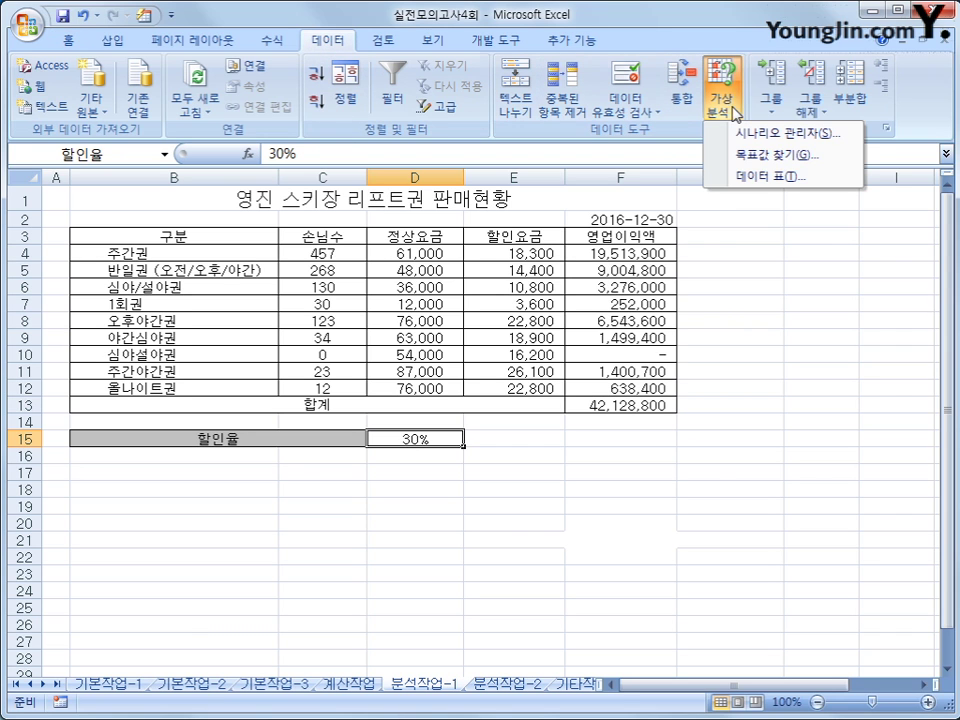
{"action": "left_click", "coordinate": [743, 141]}
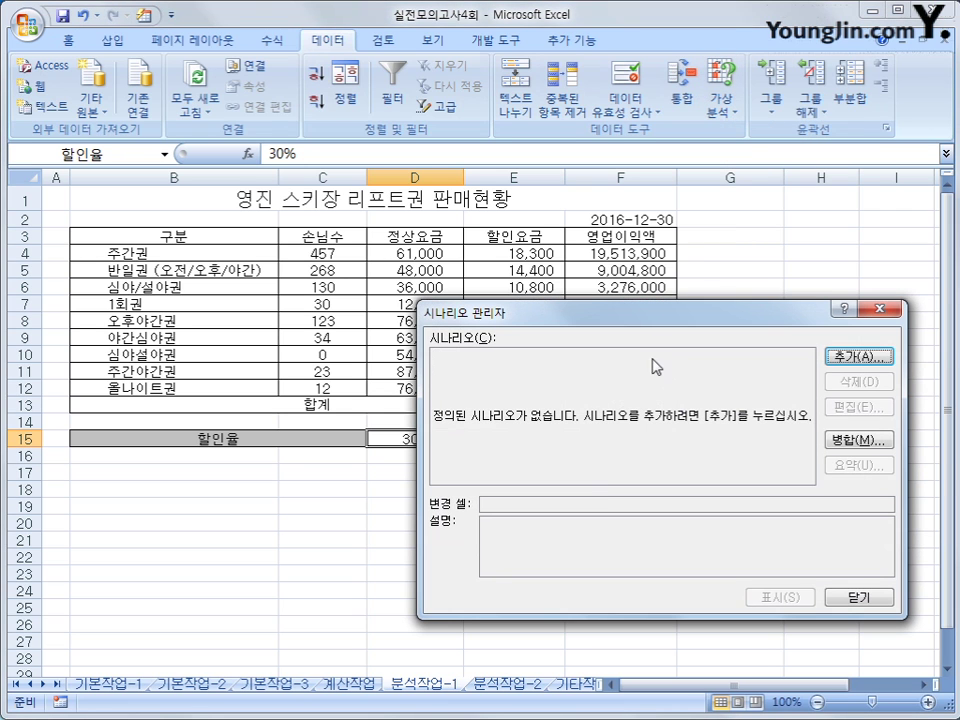
{"action": "left_click", "coordinate": [852, 357]}
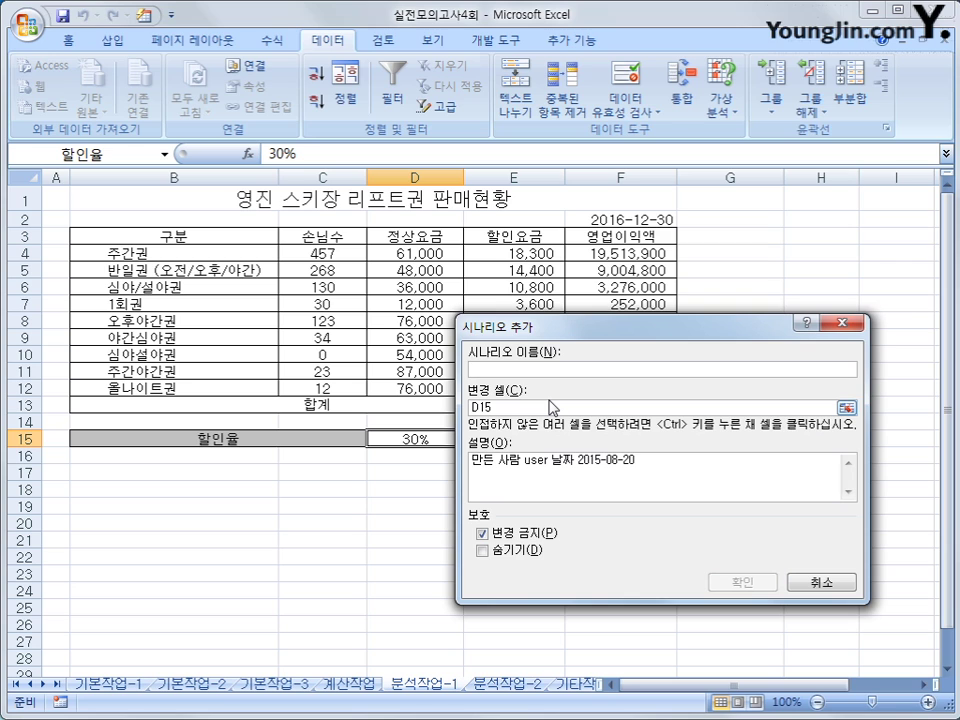
{"action": "type", "text": "할인율"}
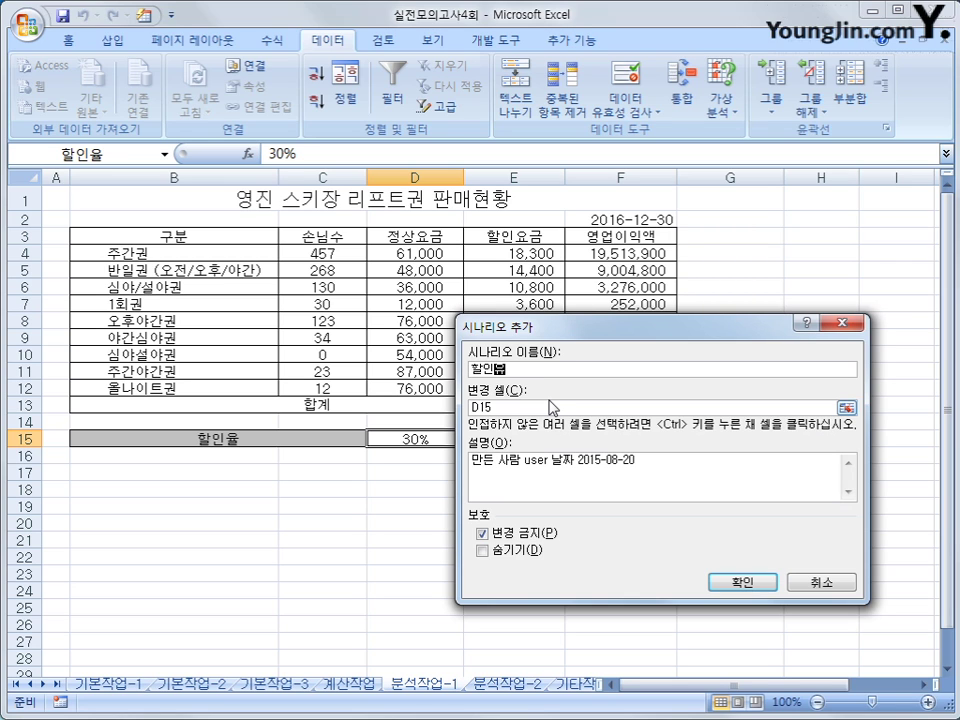
{"action": "type", "text": " 인ㅅㅏㅇ"}
{"action": "key", "text": "Tab"}
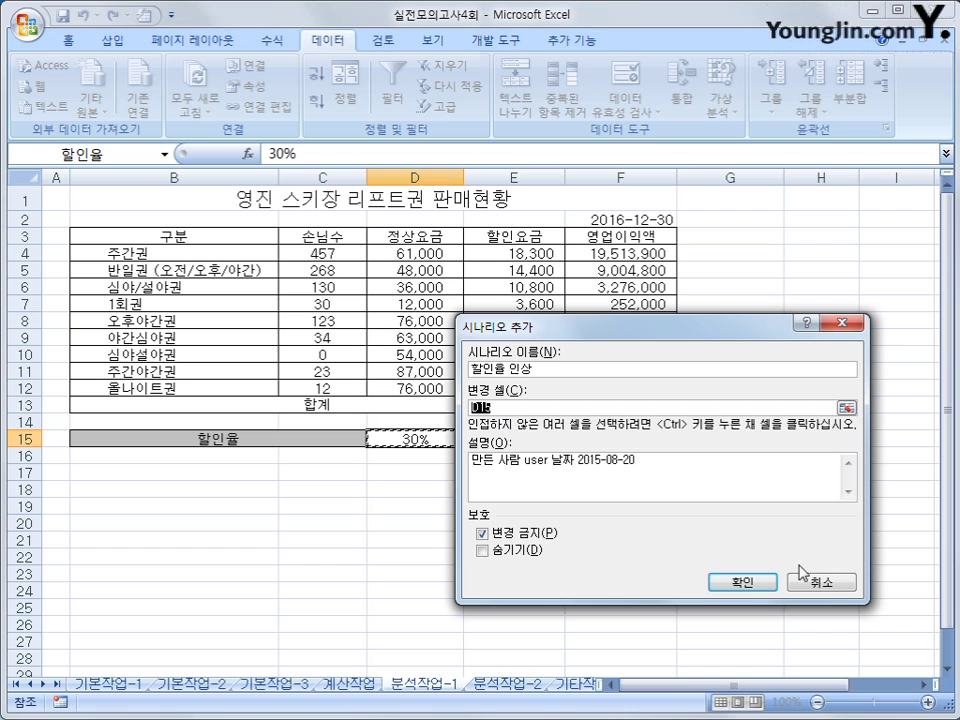
{"action": "left_click", "coordinate": [770, 586]}
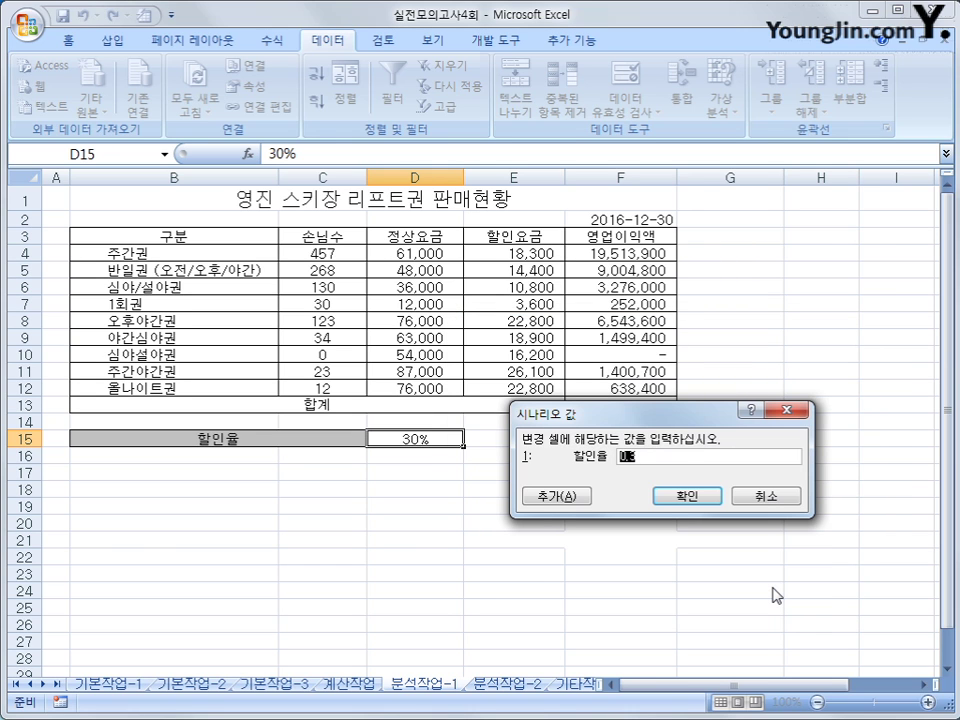
{"action": "type", "text": "40%"}
{"action": "left_click", "coordinate": [550, 497]}
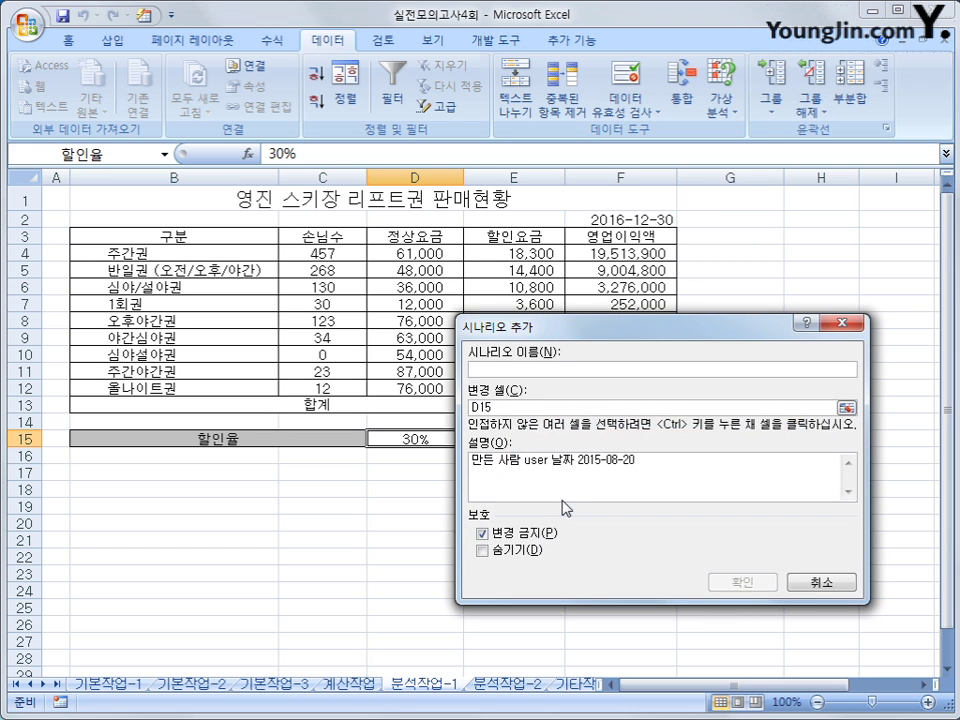
- Add a second scenario named "할인율 인하" for D15 with a discount rate of 20%
{"action": "type", "text": "할인율 인"}
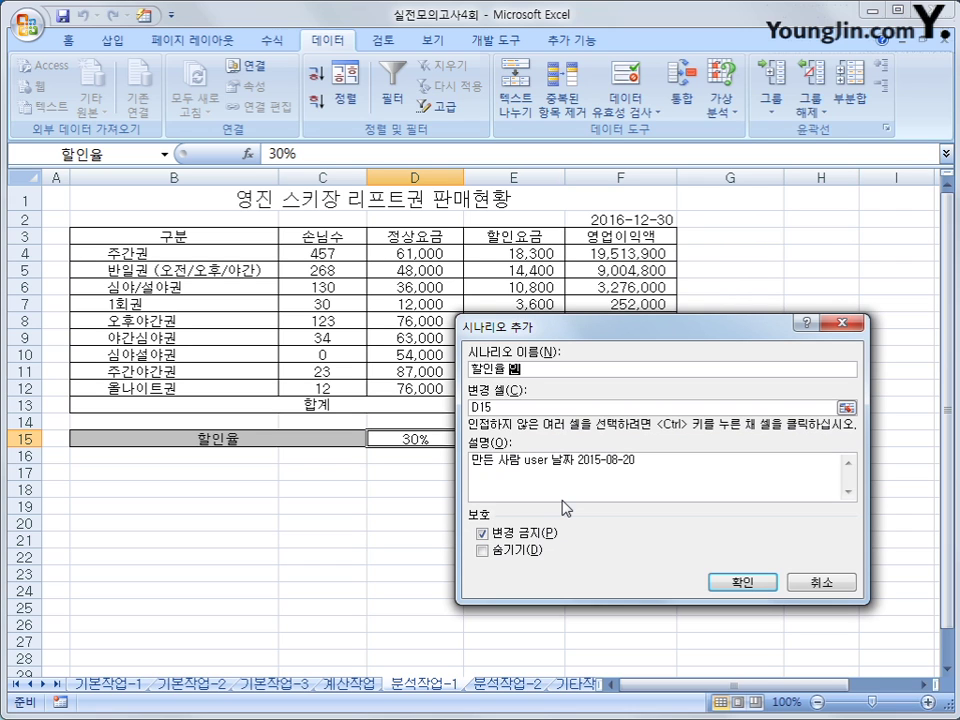
{"action": "type", "text": "하"}
{"action": "key", "text": "Tab"}
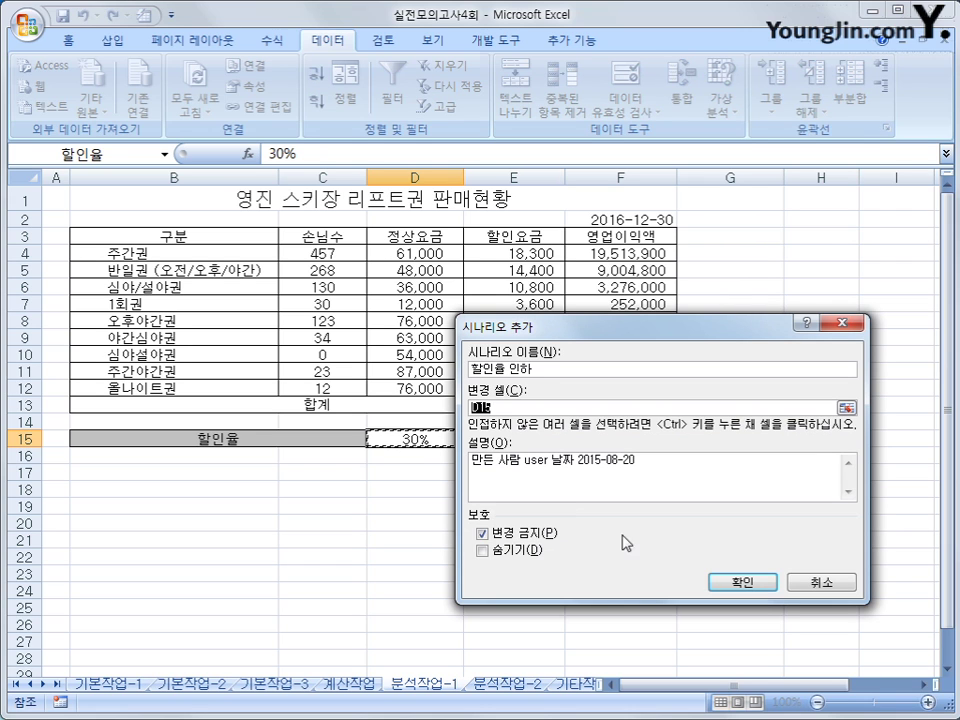
{"action": "left_click", "coordinate": [737, 582]}
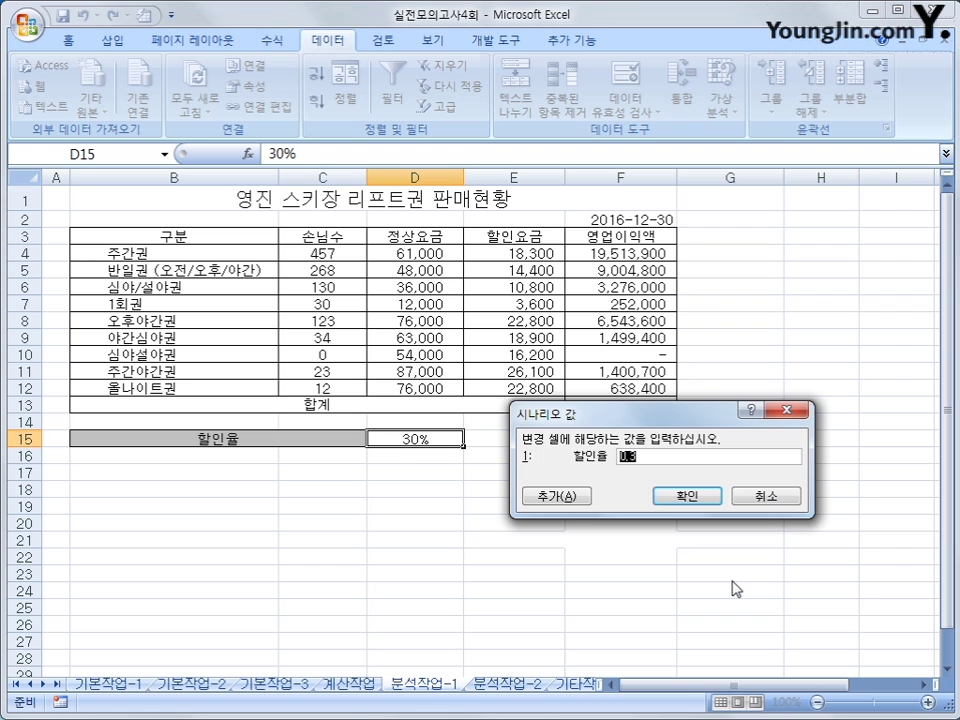
{"action": "type", "text": "20%"}
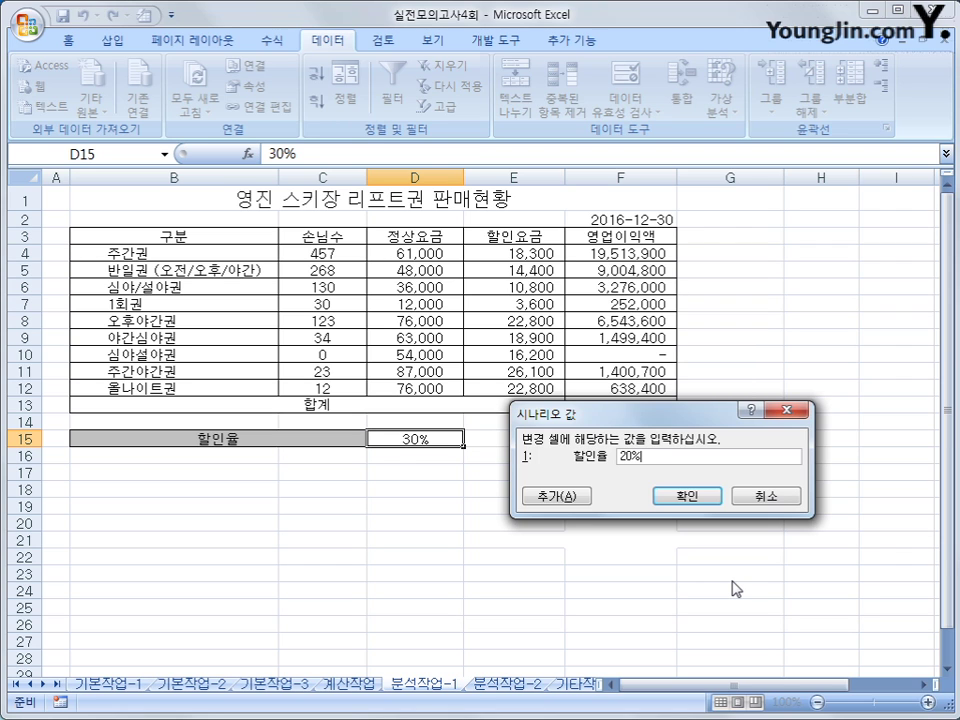
{"action": "left_click", "coordinate": [706, 505]}
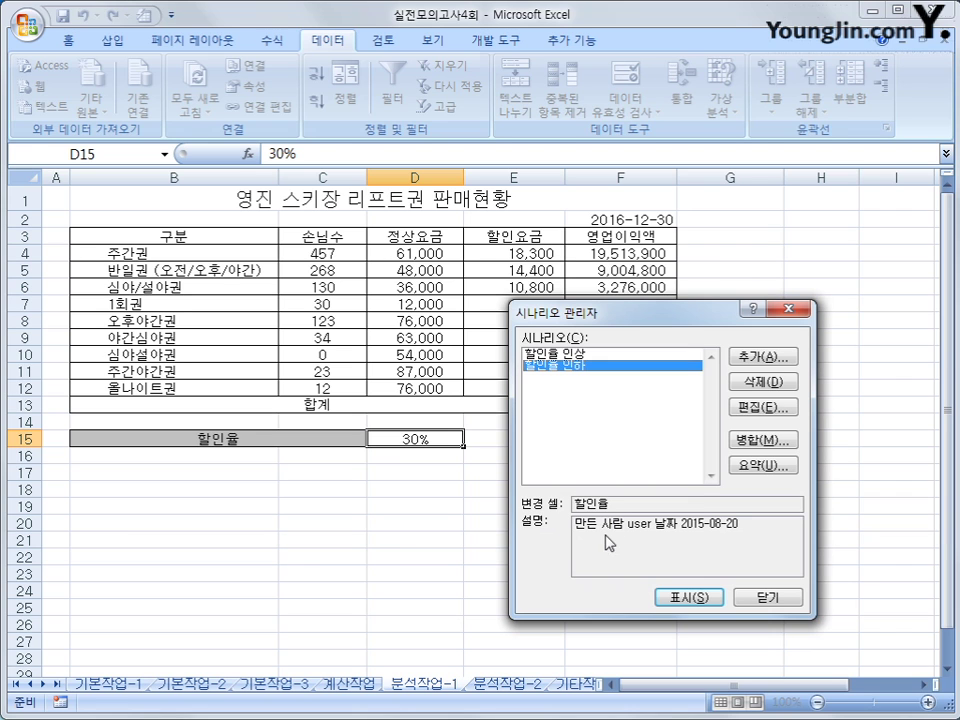
- Generate a scenario summary report with F13 as the result cell
{"action": "left_click", "coordinate": [776, 464]}
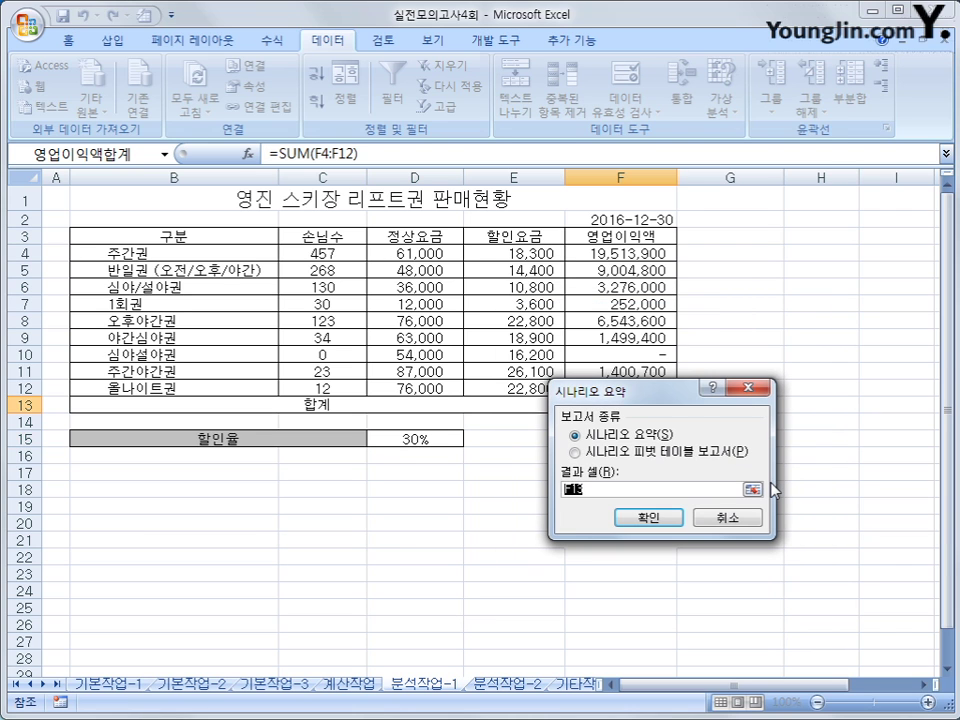
{"action": "left_click_drag", "start_coordinate": [739, 392], "coordinate": [758, 456]}
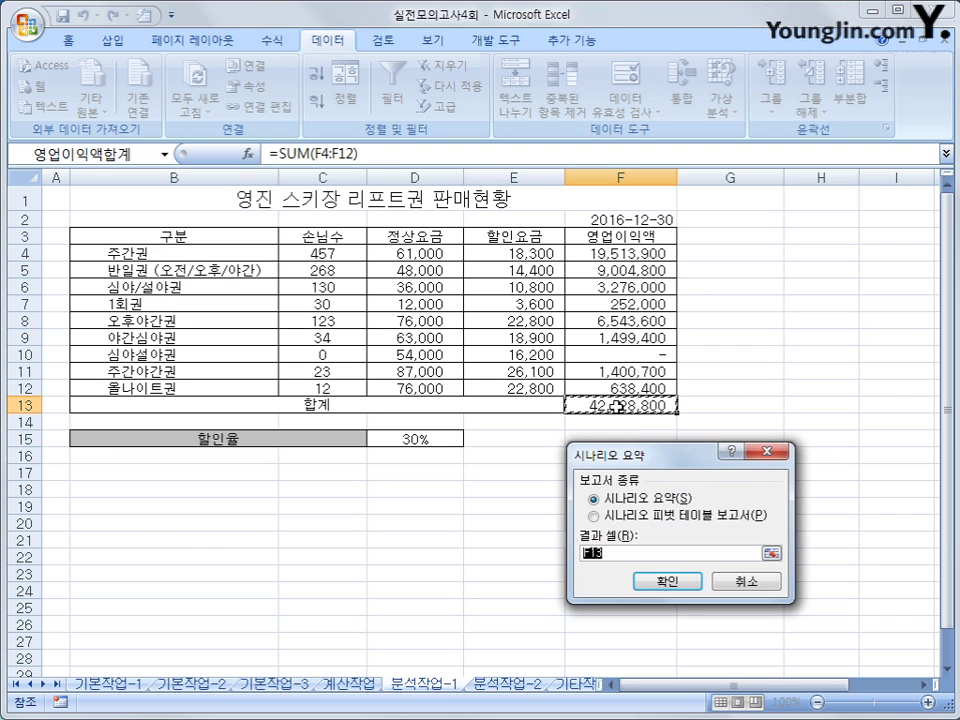
{"action": "left_click", "coordinate": [637, 579]}
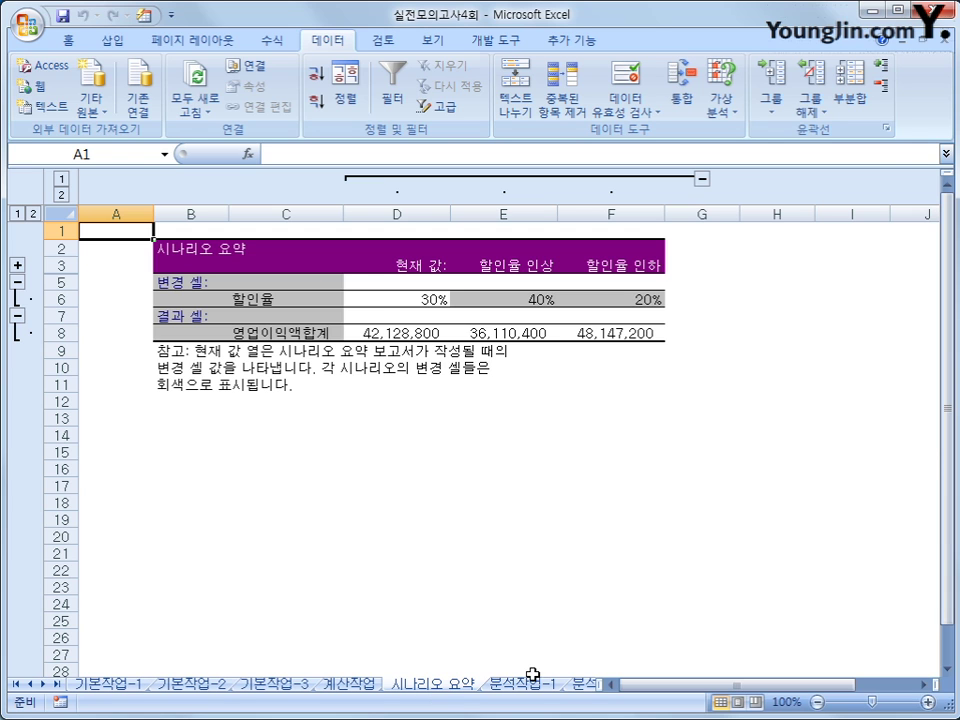
- Switch to the 분석작업-2 worksheet
{"action": "left_click", "coordinate": [588, 685]}
{"action": "left_click", "coordinate": [57, 685]}
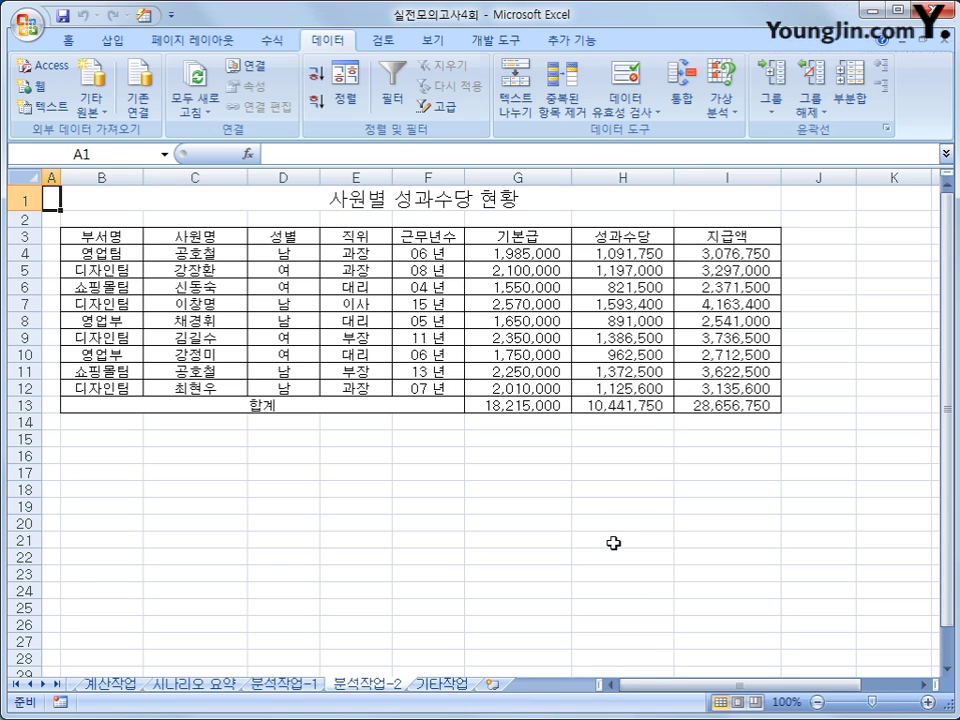
{"action": "left_click_drag", "start_coordinate": [130, 238], "coordinate": [716, 406]}
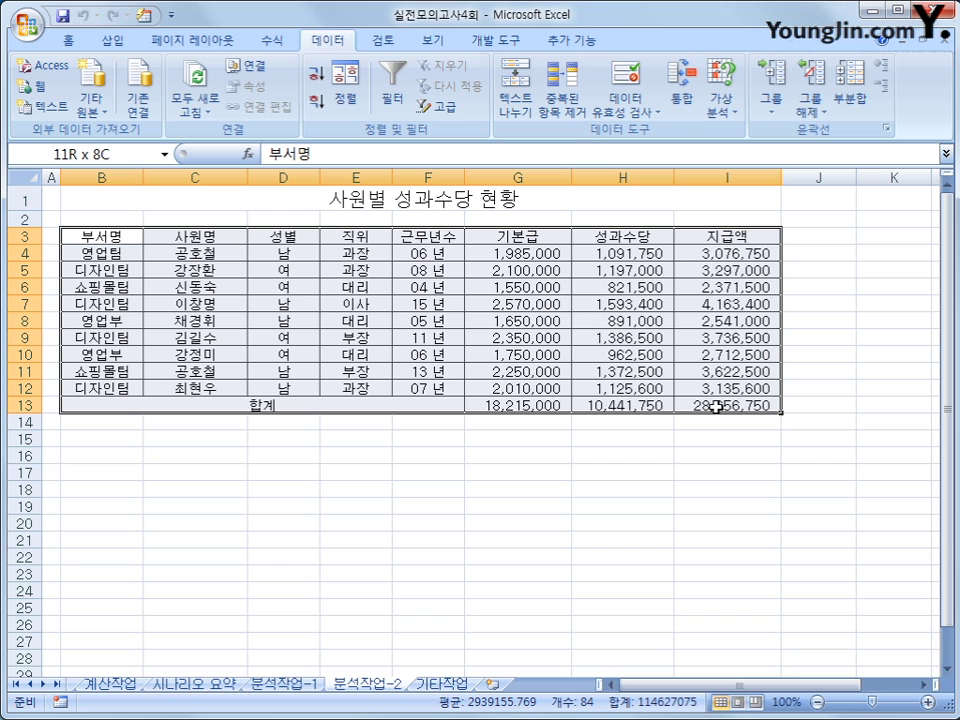
{"action": "left_click_drag", "start_coordinate": [716, 406], "coordinate": [716, 406]}
{"action": "left_click", "coordinate": [716, 406]}
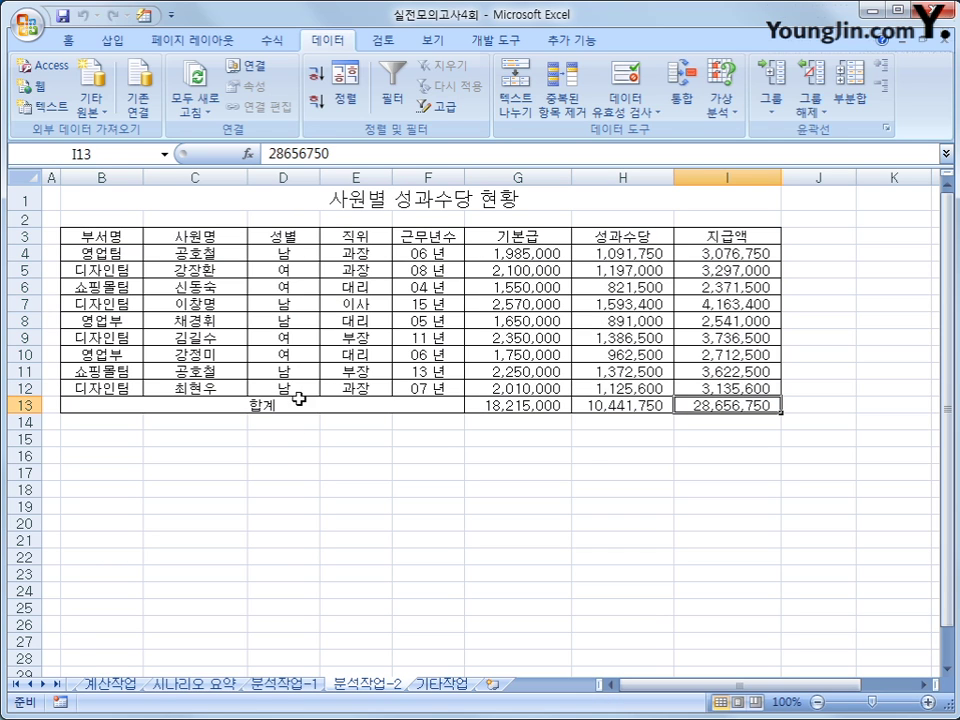
{"action": "left_click", "coordinate": [172, 410]}
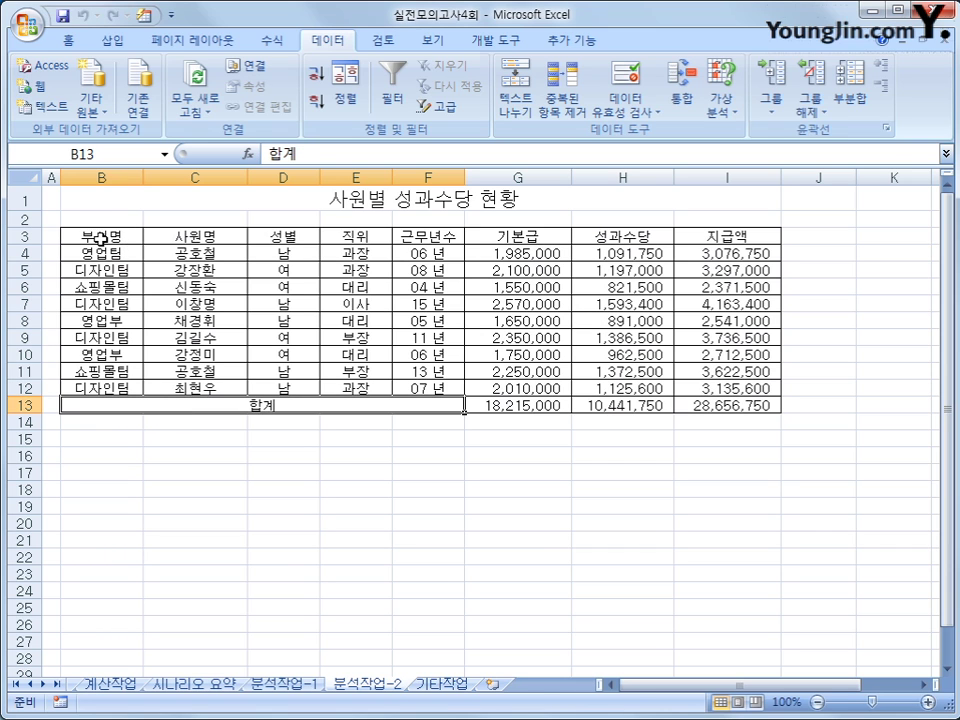
- Create an empty pivot table from B3:I12, excluding the total row, on the existing worksheet at cell B19
{"action": "left_click_drag", "start_coordinate": [100, 236], "coordinate": [718, 380]}
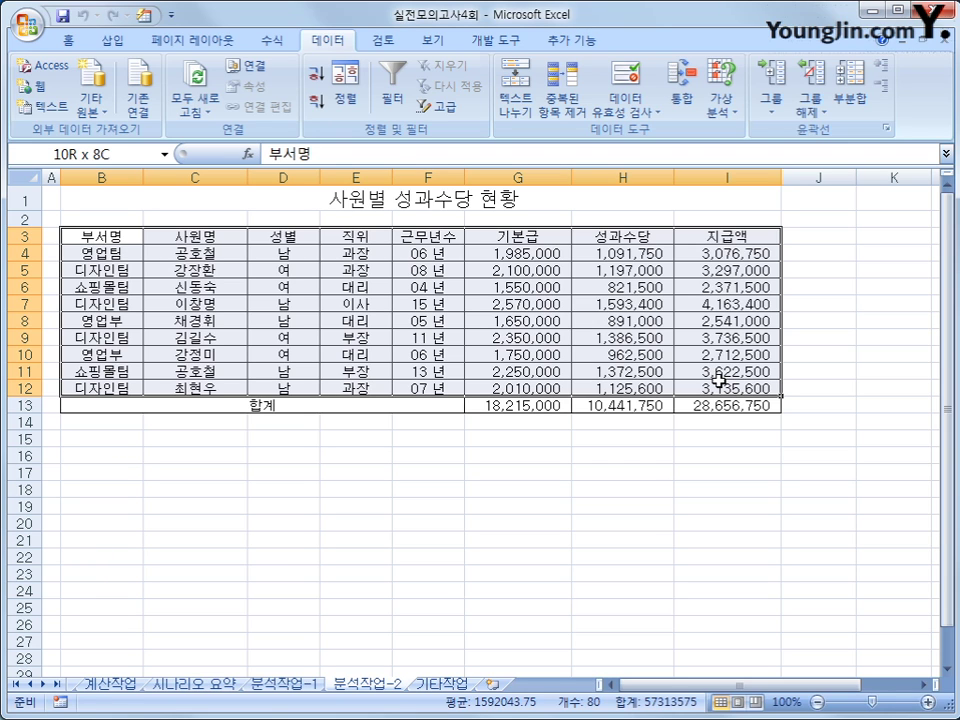
{"action": "left_click_drag", "start_coordinate": [718, 380], "coordinate": [718, 380]}
{"action": "left_click", "coordinate": [111, 40]}
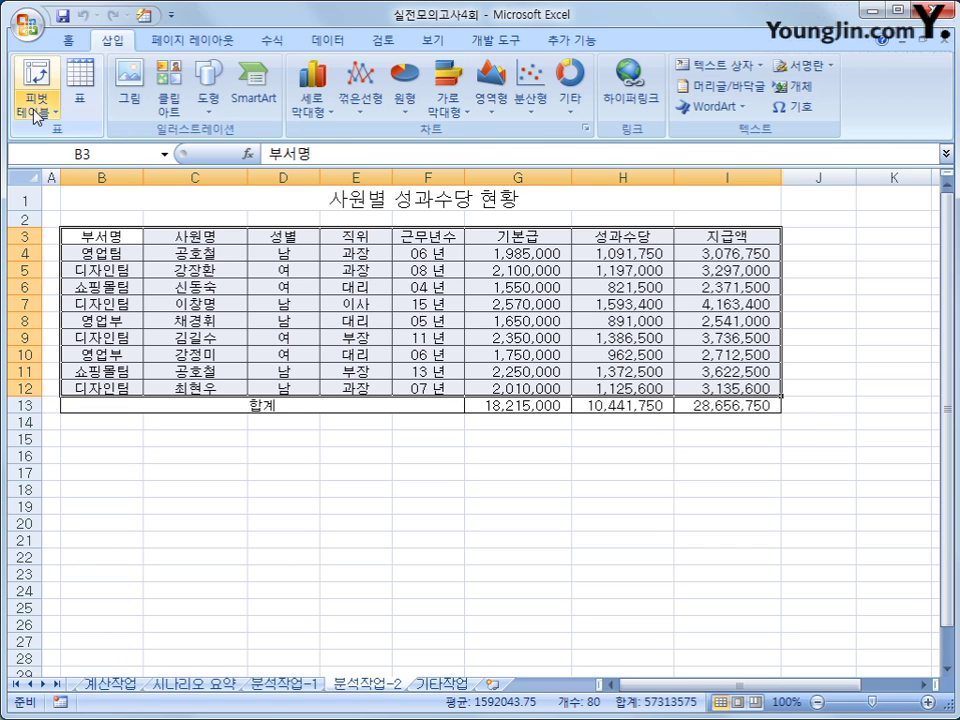
{"action": "left_click", "coordinate": [37, 117]}
{"action": "left_click", "coordinate": [38, 132]}
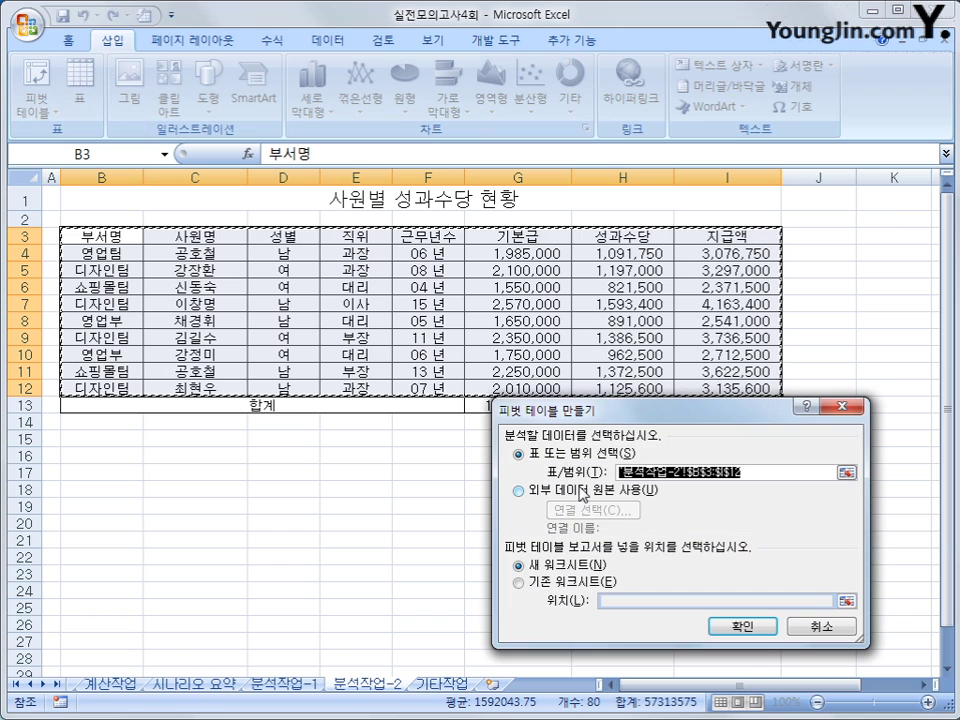
{"action": "left_click", "coordinate": [570, 581]}
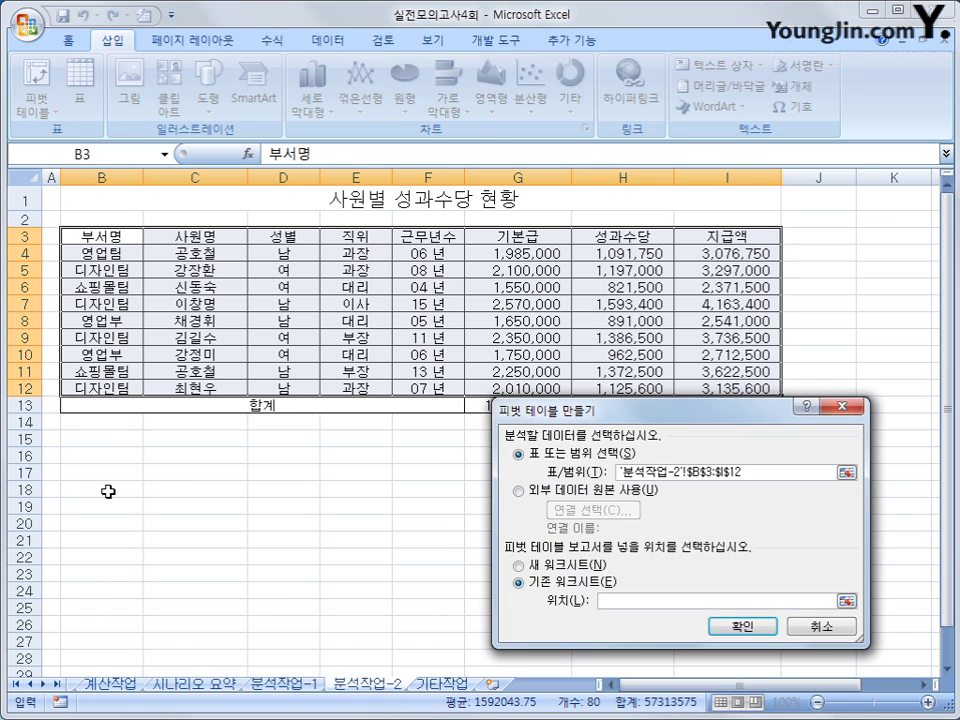
{"action": "left_click", "coordinate": [104, 504]}
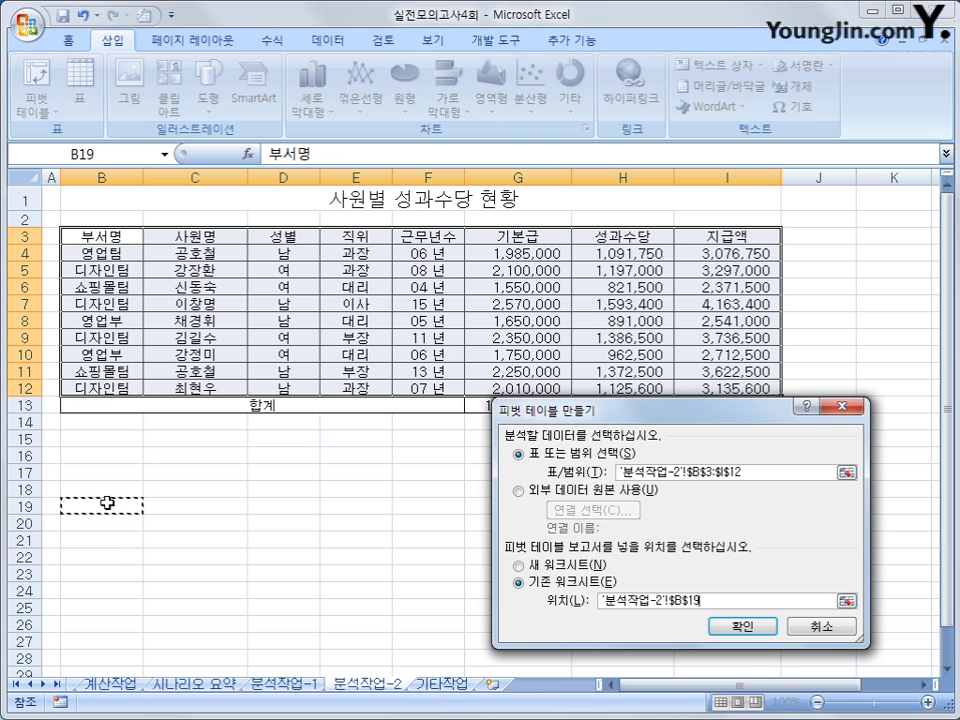
{"action": "left_click", "coordinate": [776, 622]}
{"action": "scroll", "coordinate": [600, 490], "scroll_direction": "down", "scroll_amount": 3}
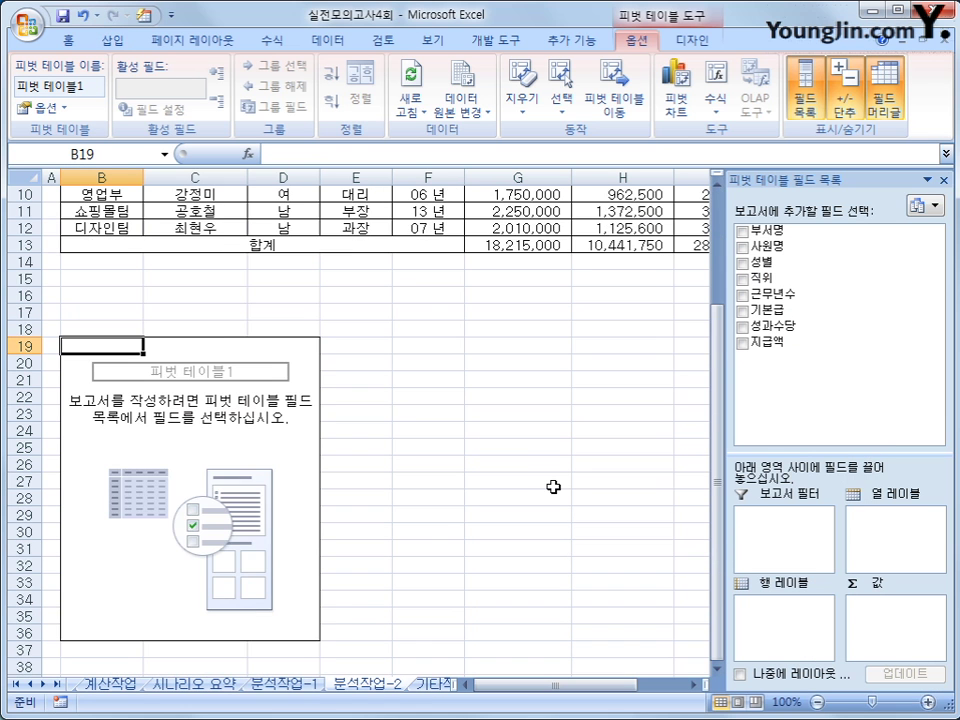
{"action": "scroll", "coordinate": [553, 487], "scroll_direction": "down", "scroll_amount": 1}
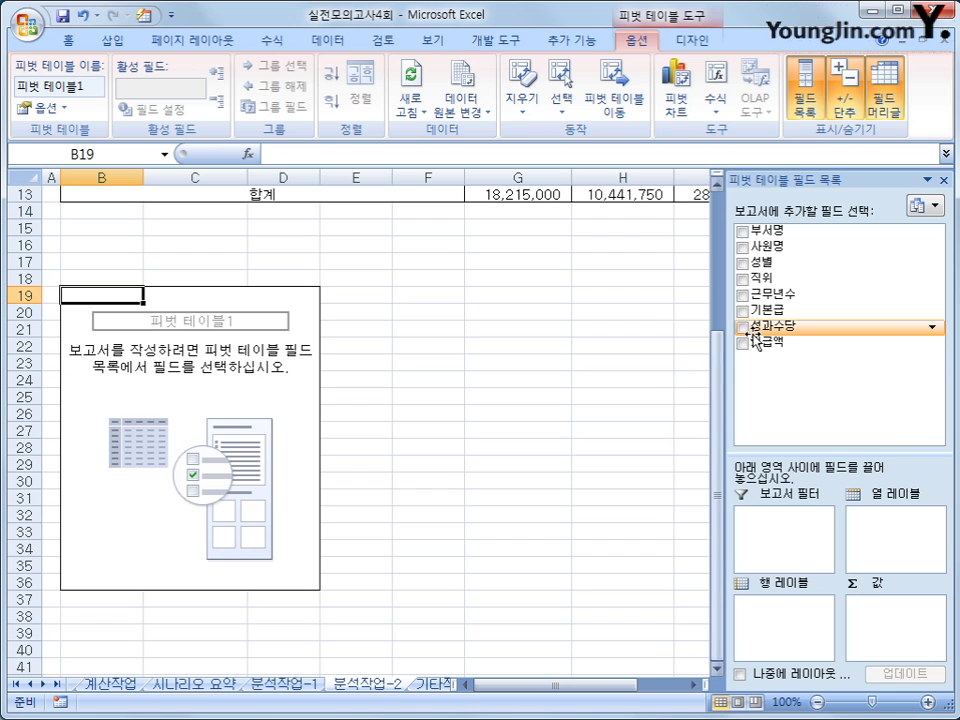
- Lay out the pivot table with 부서명 as report filter, 근무년수 as row labels and 성별 as column labels
{"action": "left_click_drag", "start_coordinate": [768, 230], "coordinate": [808, 551]}
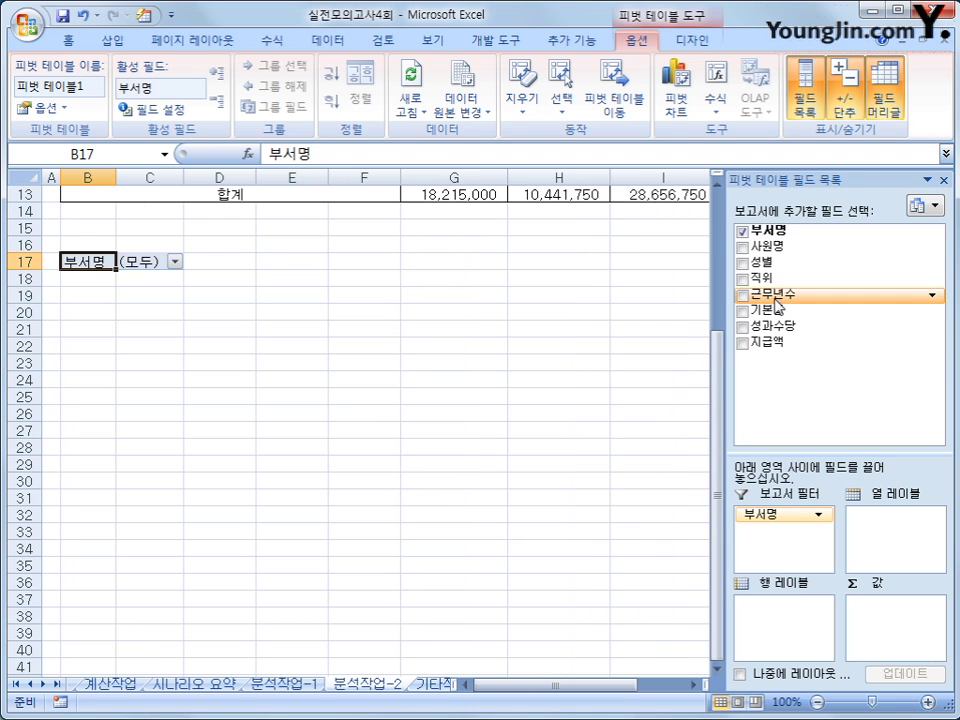
{"action": "left_click_drag", "start_coordinate": [775, 300], "coordinate": [762, 618]}
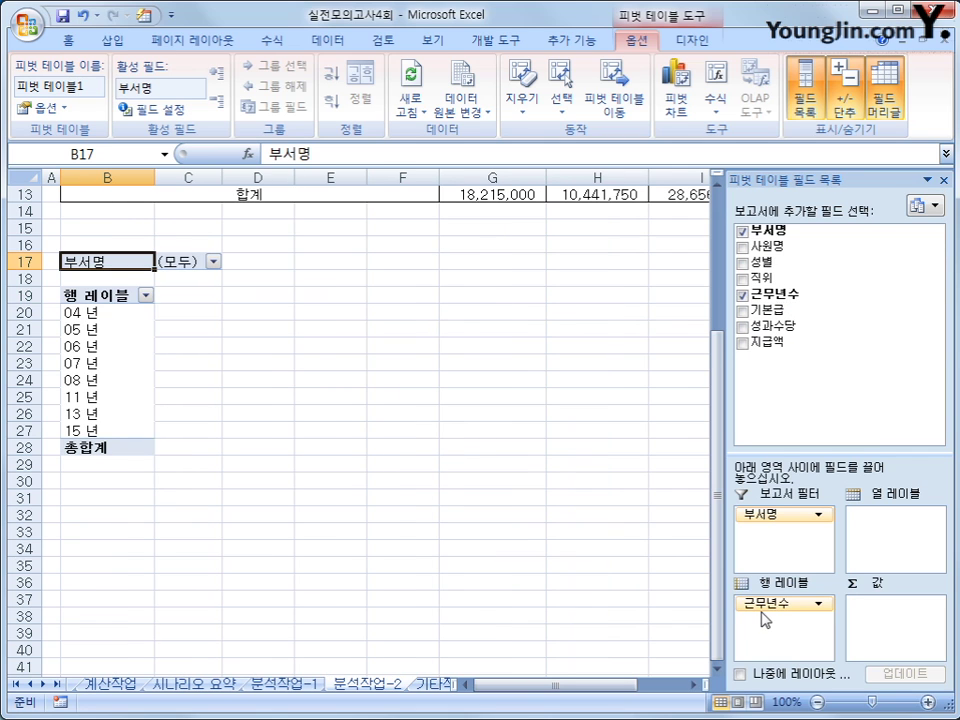
{"action": "left_click_drag", "start_coordinate": [767, 261], "coordinate": [896, 533]}
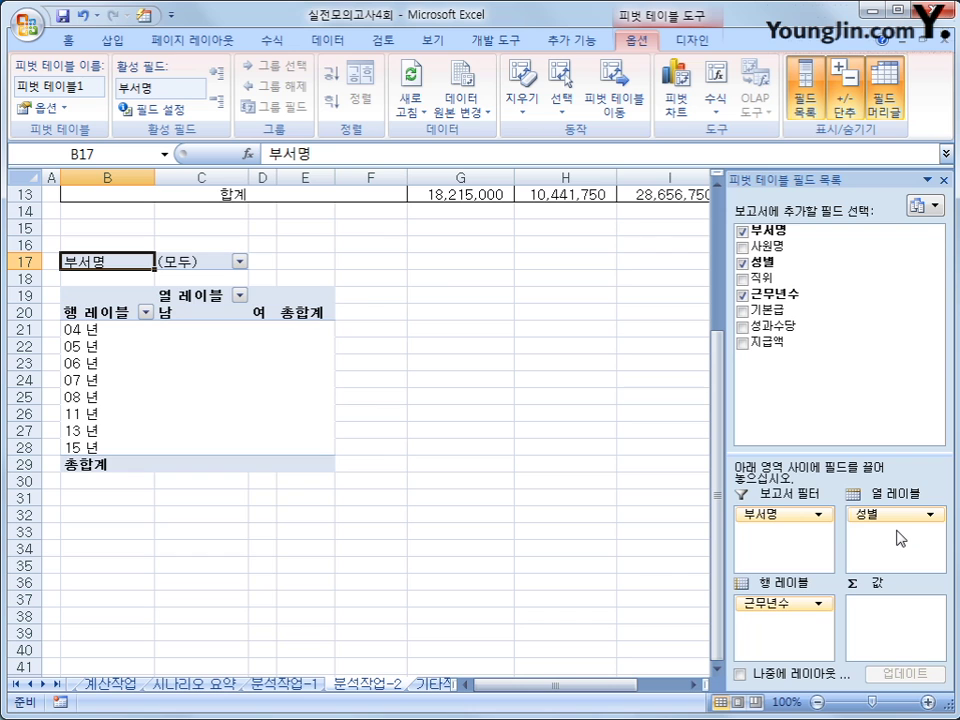
- Add 기본급, 성과수당 and 지급액 as summed values and move the Σ 값 field under 근무년수 in the row labels
{"action": "left_click_drag", "start_coordinate": [765, 311], "coordinate": [882, 624]}
{"action": "left_click_drag", "start_coordinate": [775, 326], "coordinate": [900, 628]}
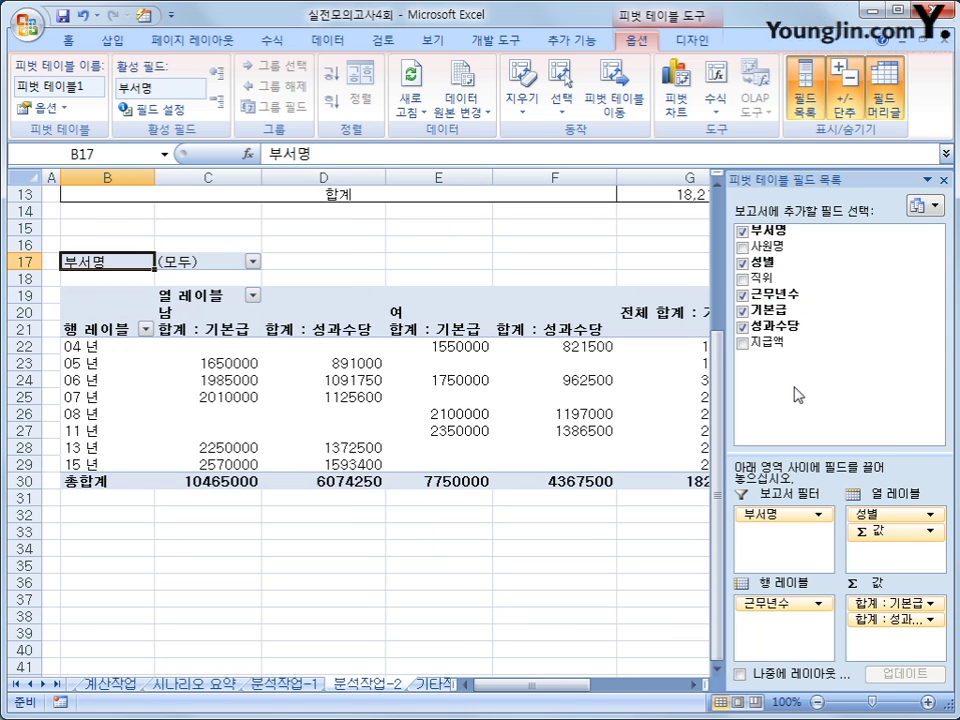
{"action": "left_click_drag", "start_coordinate": [770, 343], "coordinate": [882, 645]}
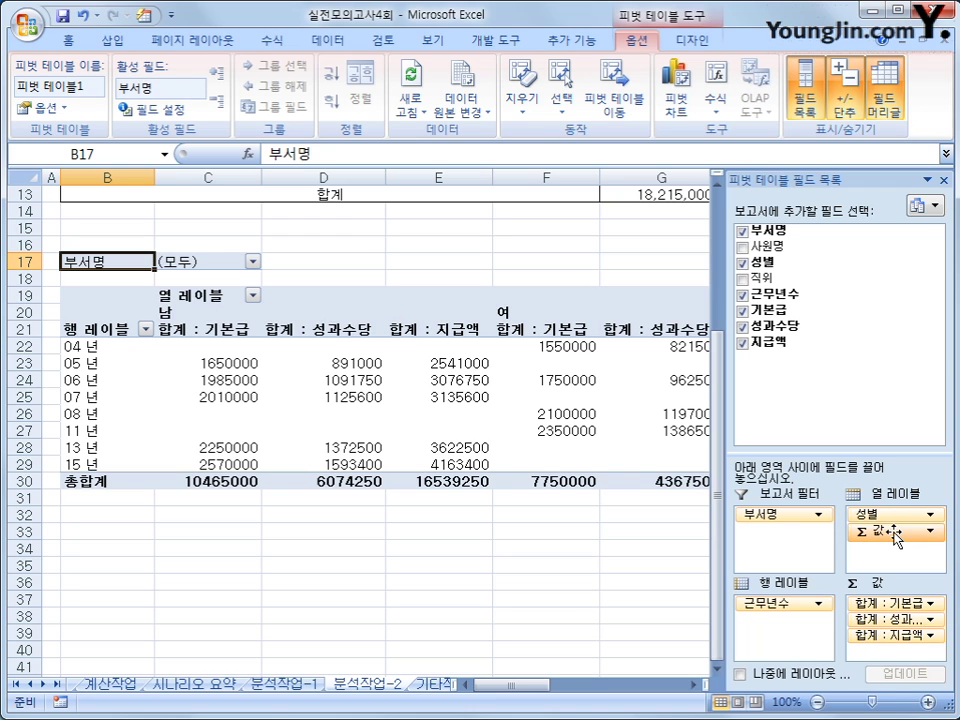
{"action": "left_click_drag", "start_coordinate": [893, 540], "coordinate": [795, 625]}
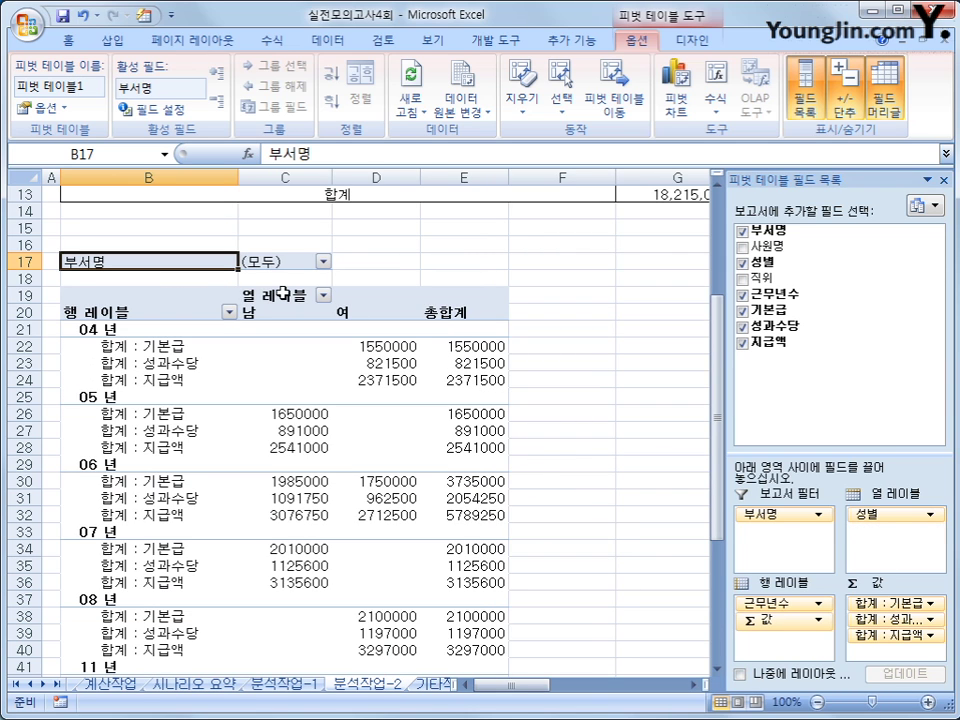
- Show the pivot table report layout in outline form (개요 형식으로 표시)
{"action": "left_click", "coordinate": [91, 293]}
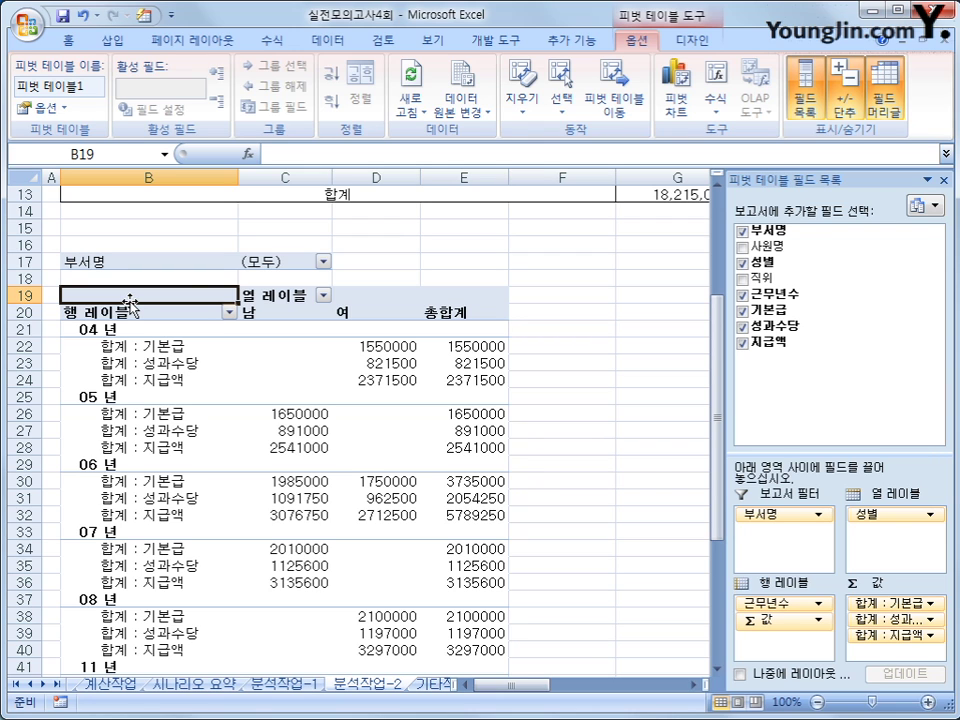
{"action": "left_click", "coordinate": [697, 40]}
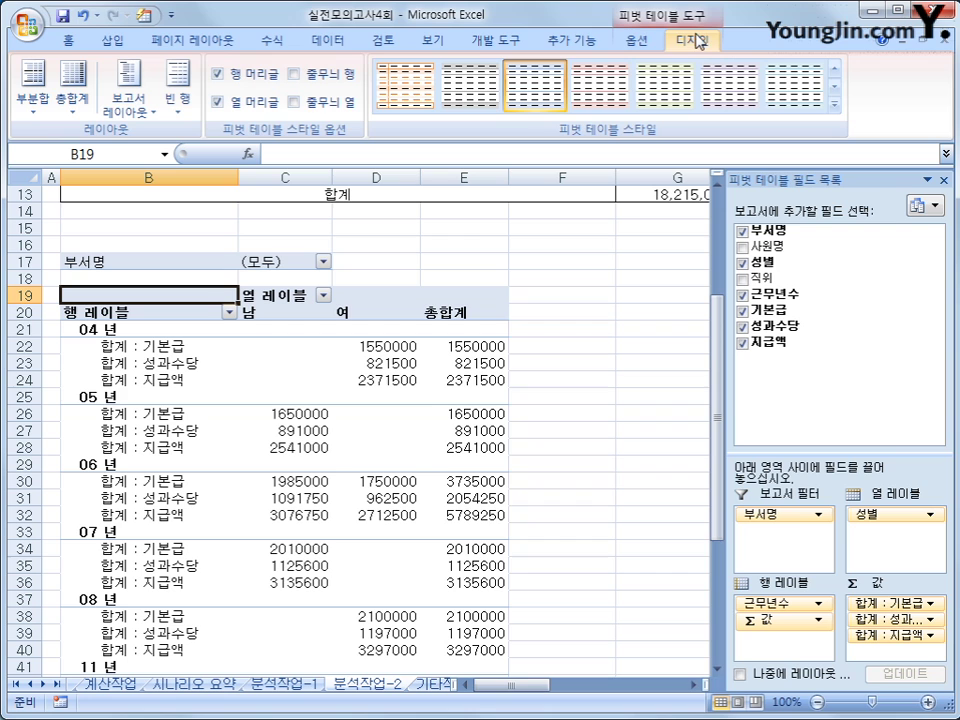
{"action": "left_click", "coordinate": [129, 110]}
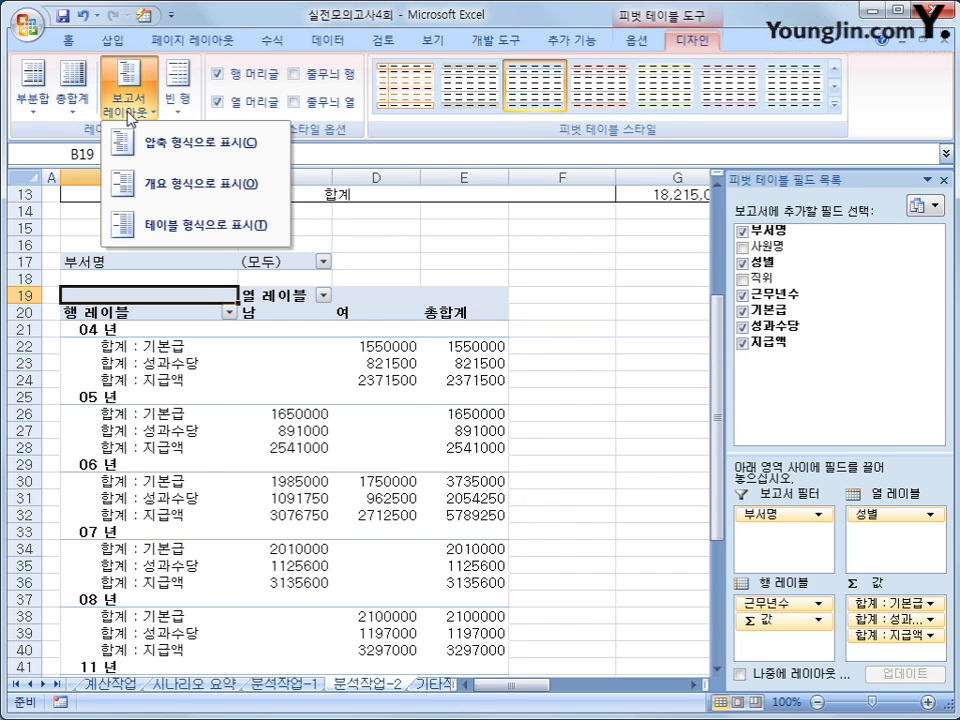
{"action": "left_click", "coordinate": [128, 185]}
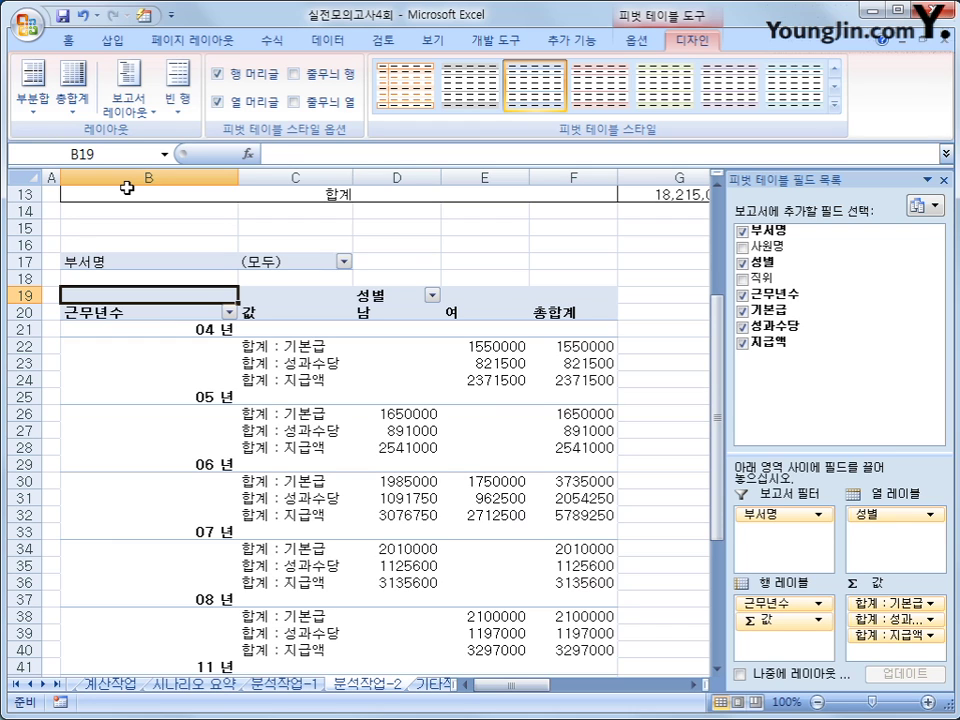
- Group the 근무년수 row items starting at 1 and ending at 20, in intervals of 5
{"action": "left_click", "coordinate": [155, 328]}
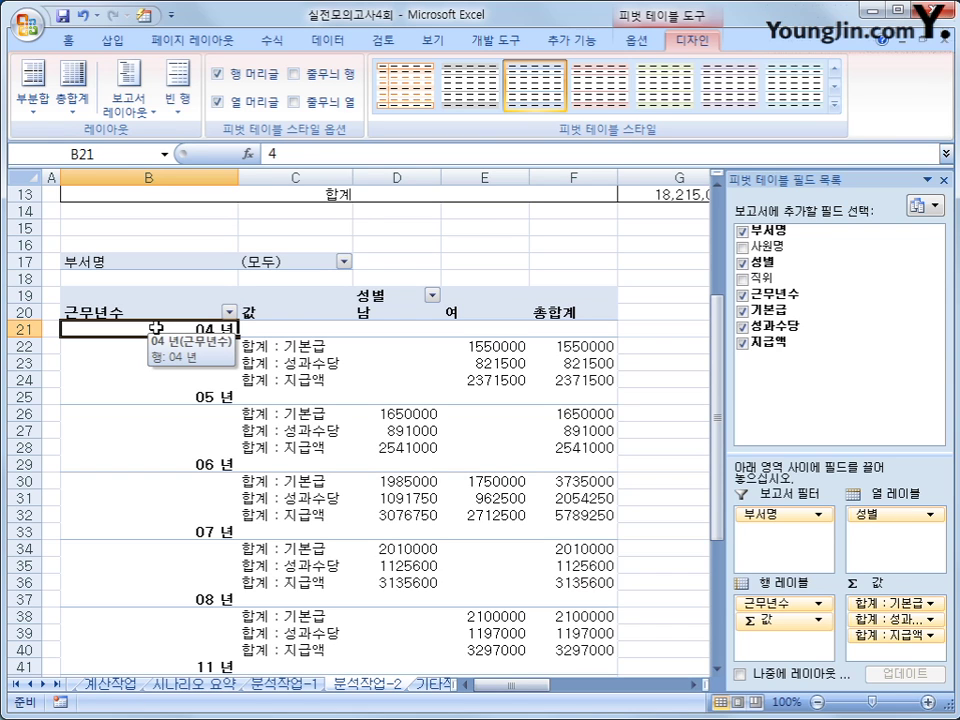
{"action": "right_click", "coordinate": [155, 328]}
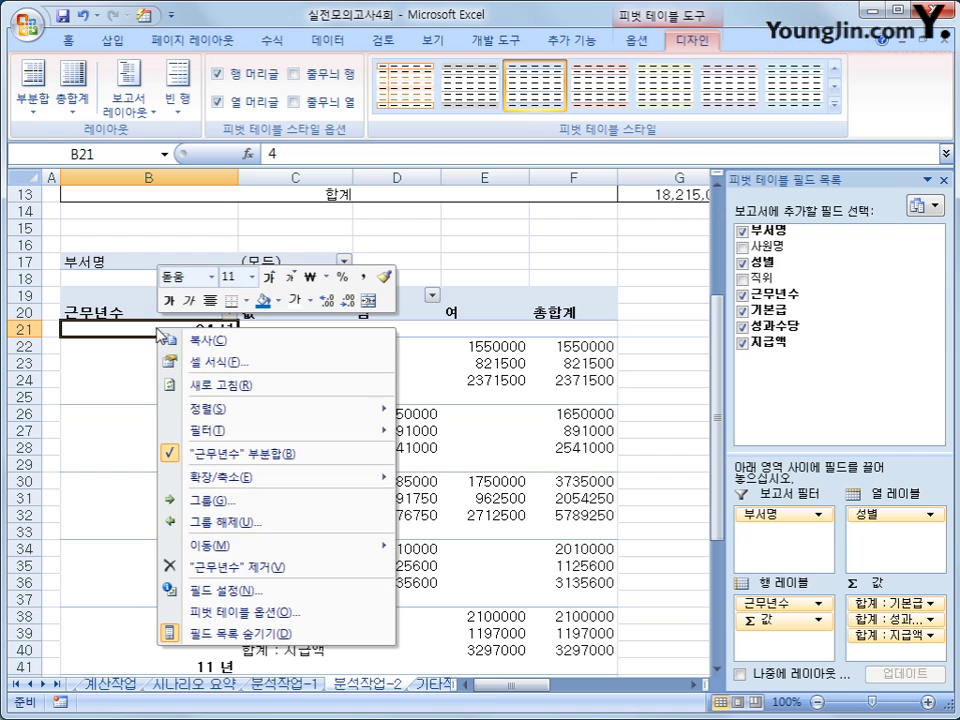
{"action": "left_click", "coordinate": [299, 510]}
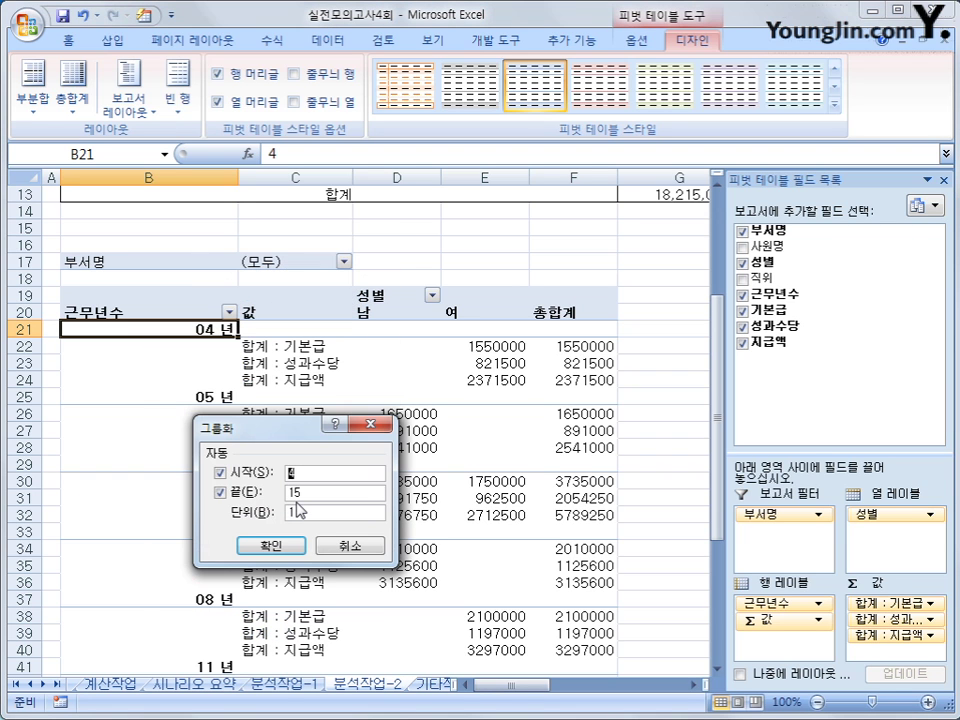
{"action": "key", "text": "Tab"}
{"action": "type", "text": "20"}
{"action": "key", "text": "Tab"}
{"action": "type", "text": "5"}
{"action": "left_click", "coordinate": [284, 548]}
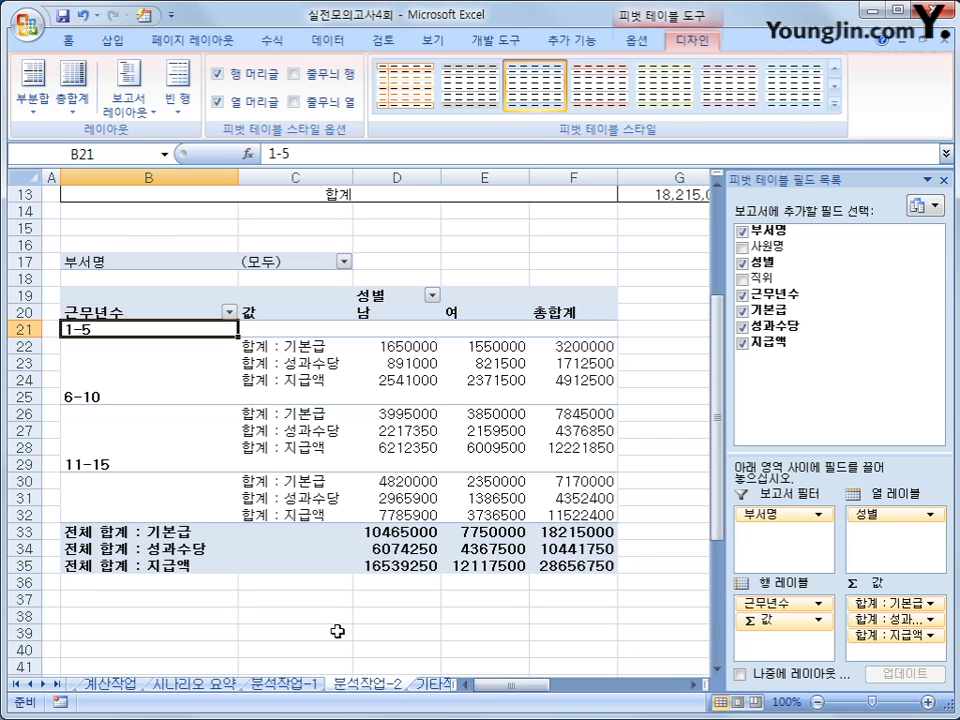
{"action": "scroll", "coordinate": [338, 622], "scroll_direction": "up", "scroll_amount": 4}
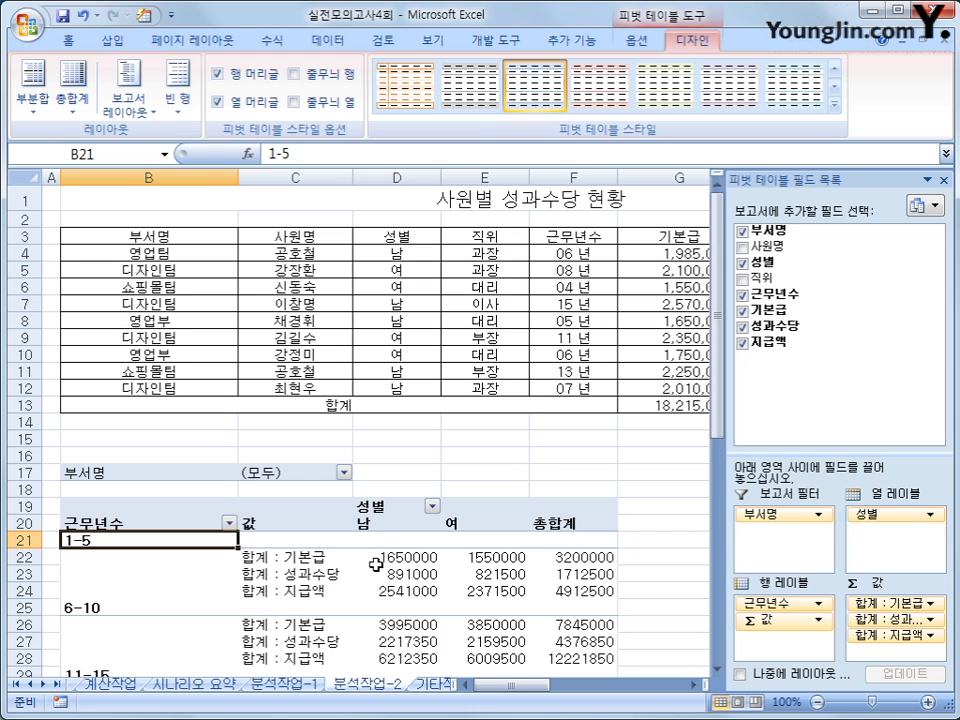
{"action": "mouse_move", "coordinate": [376, 565]}
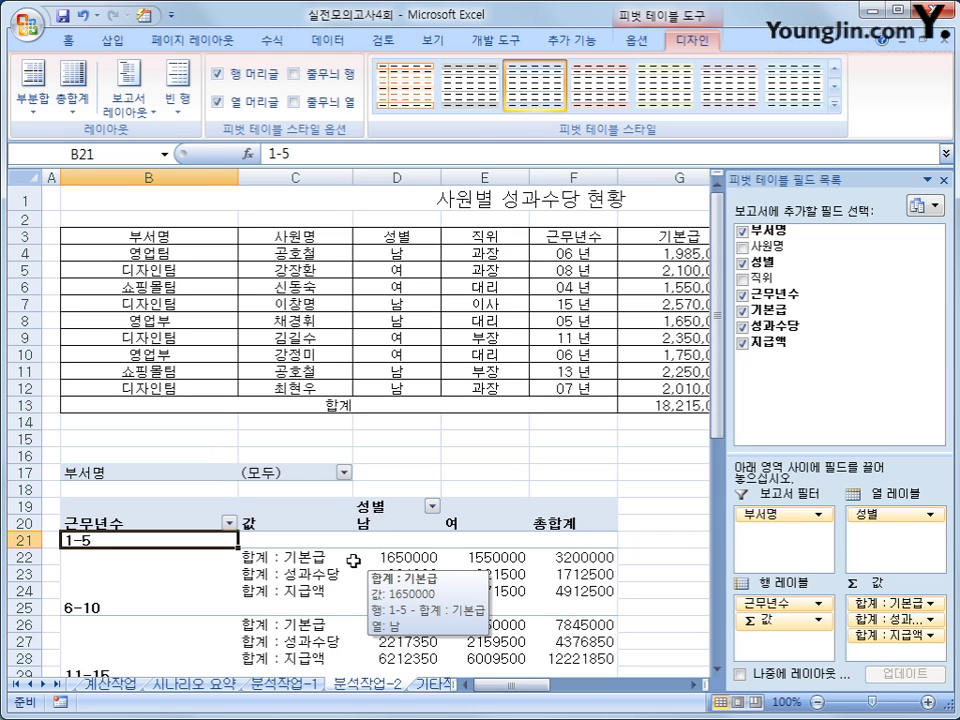
{"action": "scroll", "coordinate": [356, 554], "scroll_direction": "down", "scroll_amount": 4}
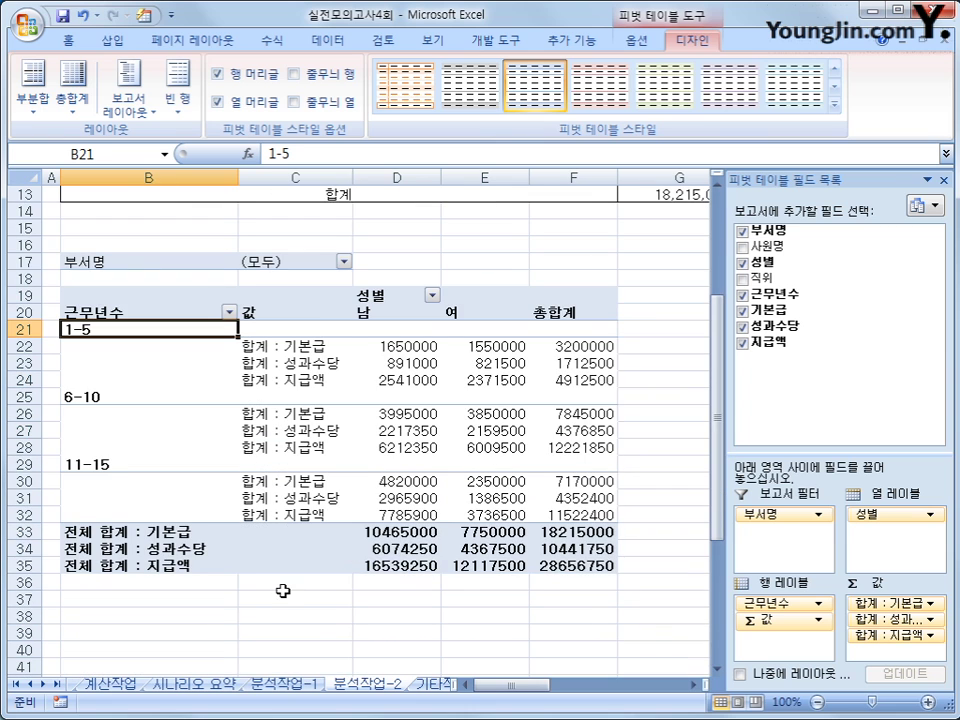
- Create a second empty pivot table from B3:I13, including the total row, on the existing worksheet at cell B39
{"action": "left_click", "coordinate": [222, 616]}
{"action": "scroll", "coordinate": [223, 621], "scroll_direction": "up", "scroll_amount": 4}
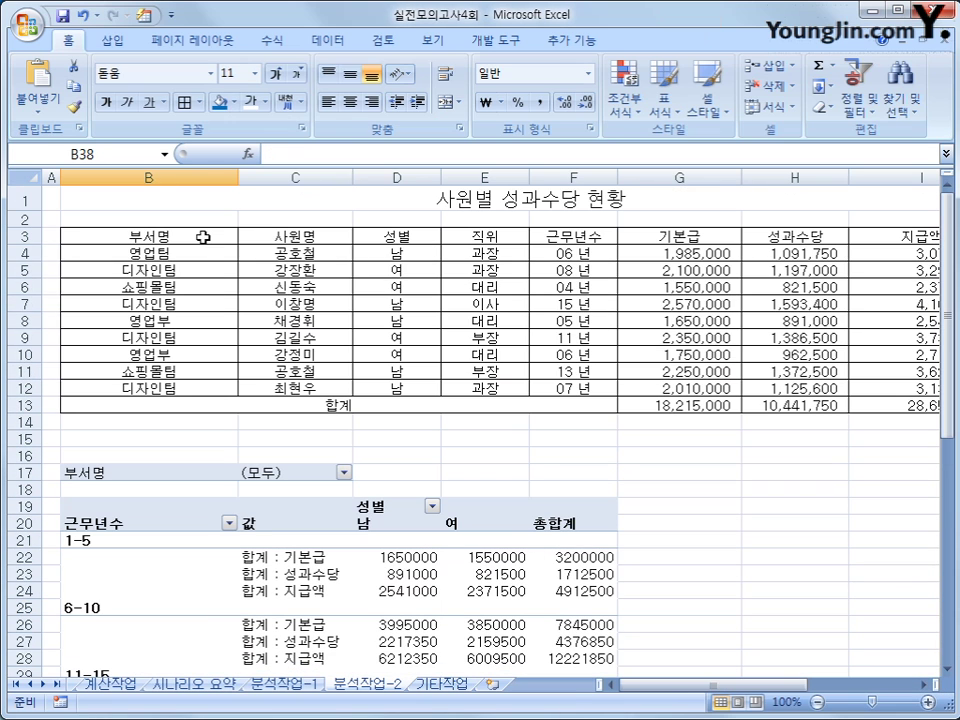
{"action": "left_click_drag", "start_coordinate": [199, 238], "coordinate": [855, 403]}
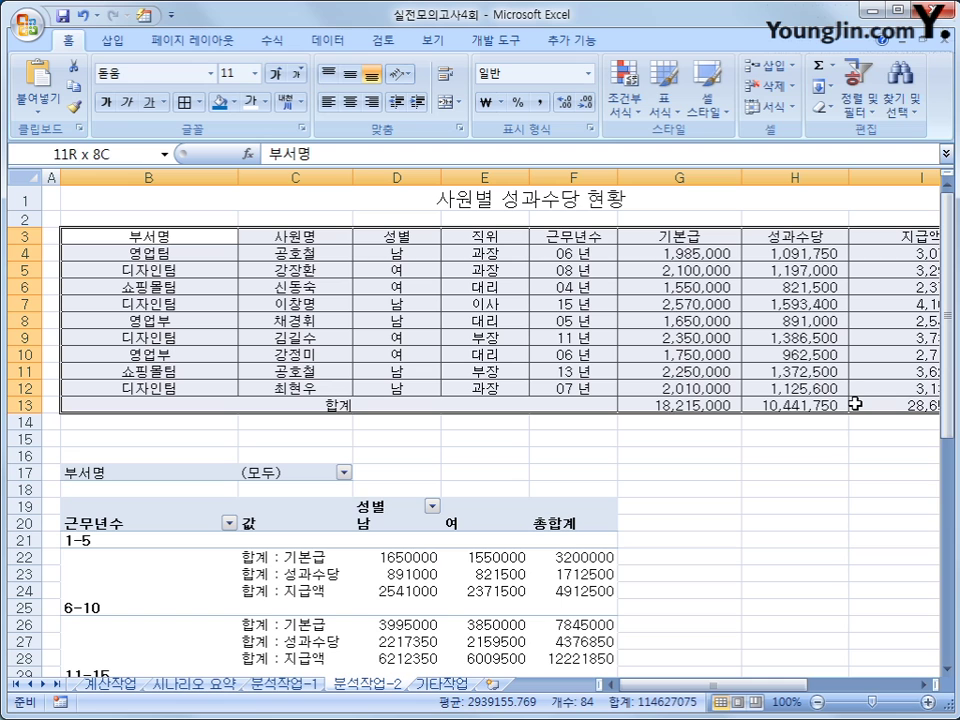
{"action": "left_click", "coordinate": [112, 40]}
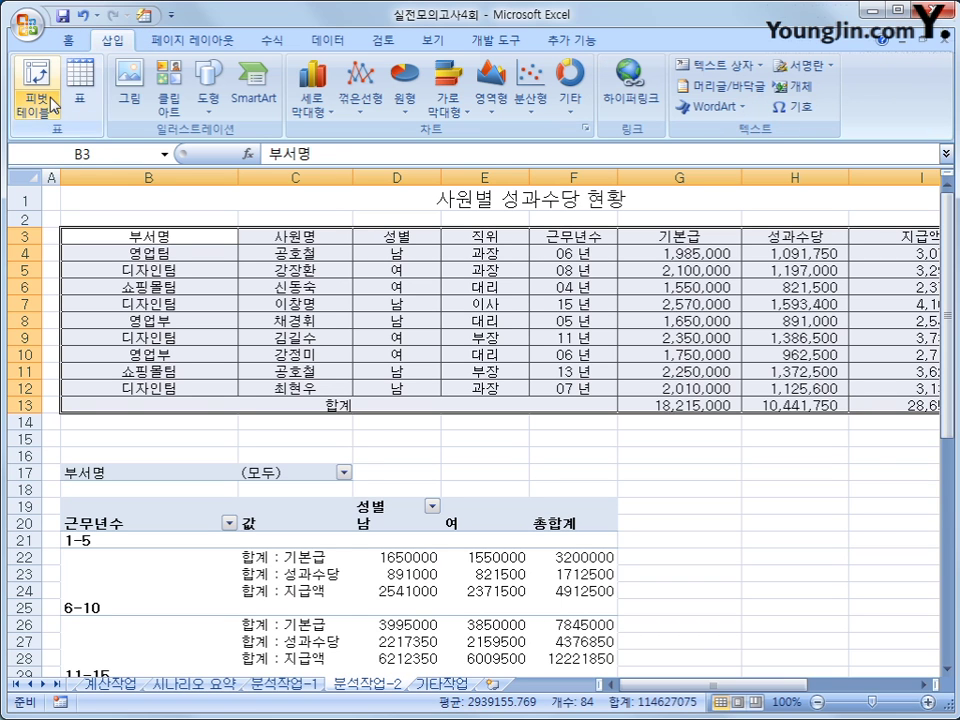
{"action": "left_click", "coordinate": [52, 103]}
{"action": "left_click", "coordinate": [86, 133]}
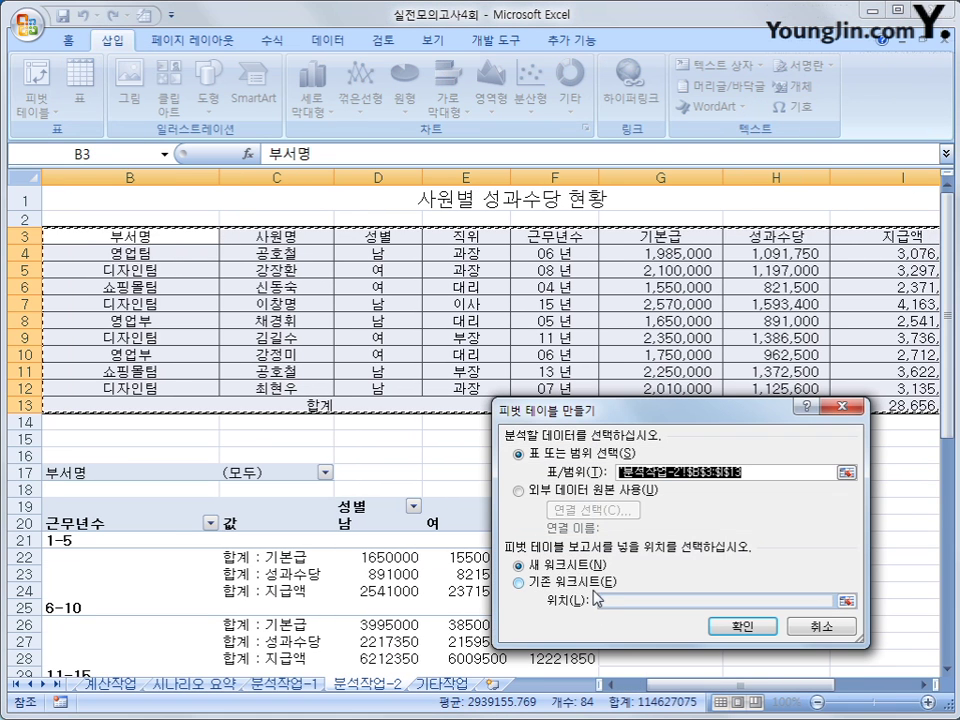
{"action": "left_click", "coordinate": [572, 581]}
{"action": "scroll", "coordinate": [126, 499], "scroll_direction": "down", "scroll_amount": 5}
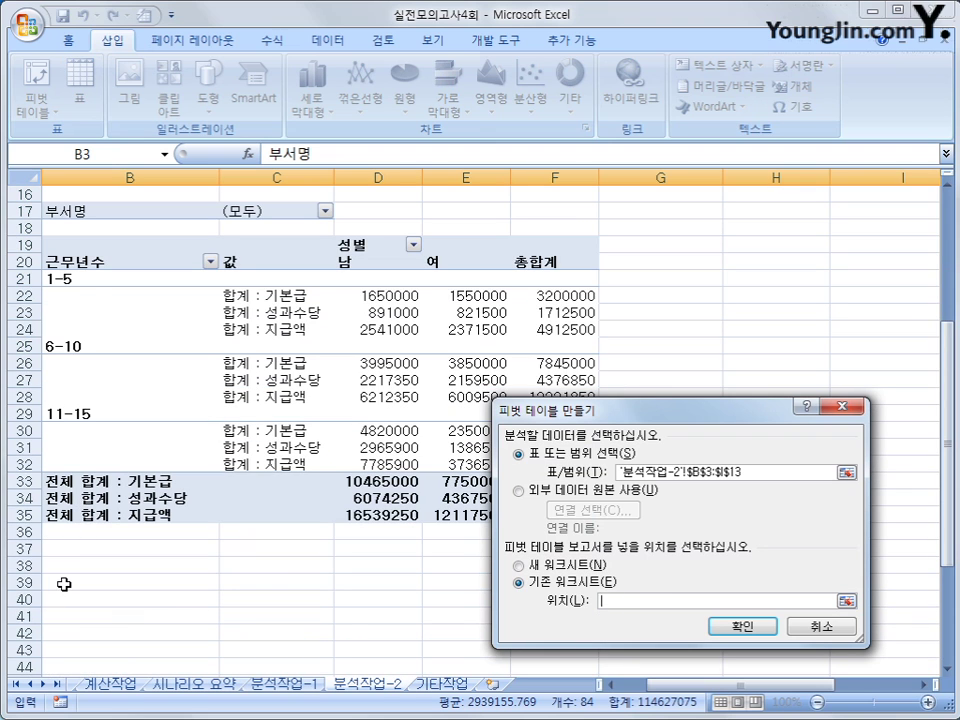
{"action": "left_click", "coordinate": [63, 584]}
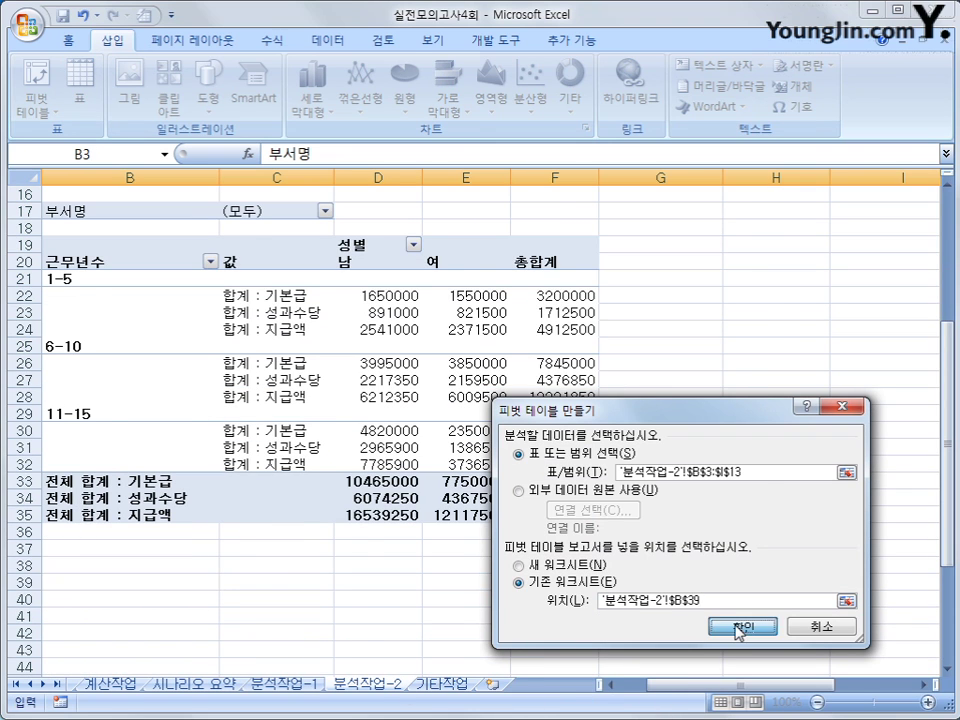
{"action": "left_click", "coordinate": [738, 628]}
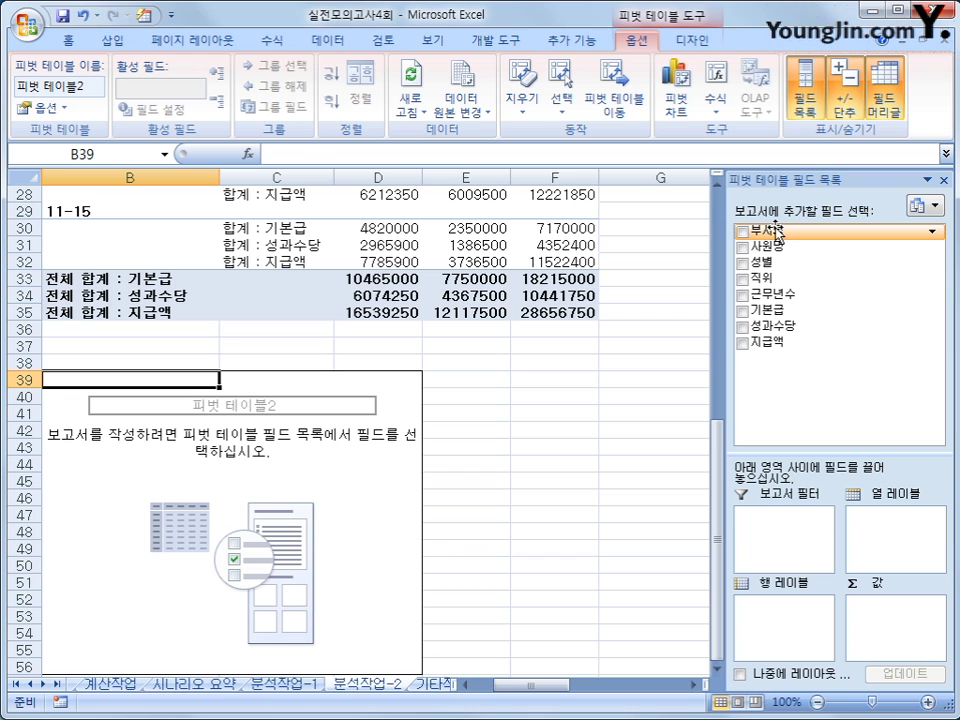
- Fill the second pivot table with 부서명 as filter, 성별 as columns, 근무년수 as rows, and 기본급, 성과수당 and 지급액 as values
{"action": "left_click_drag", "start_coordinate": [776, 235], "coordinate": [790, 530]}
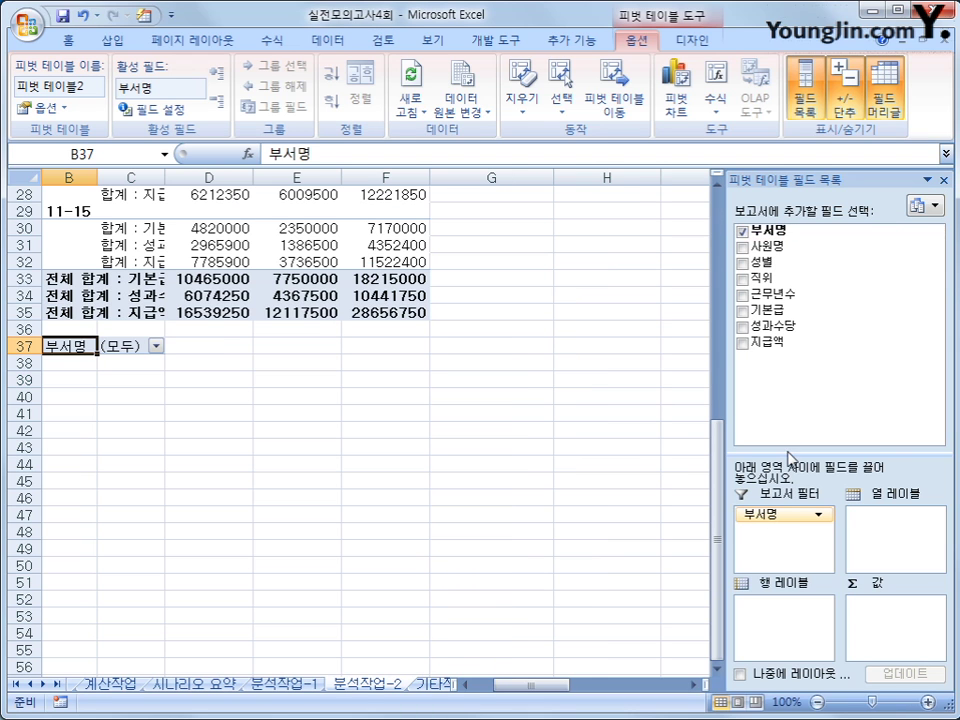
{"action": "left_click_drag", "start_coordinate": [804, 260], "coordinate": [893, 524]}
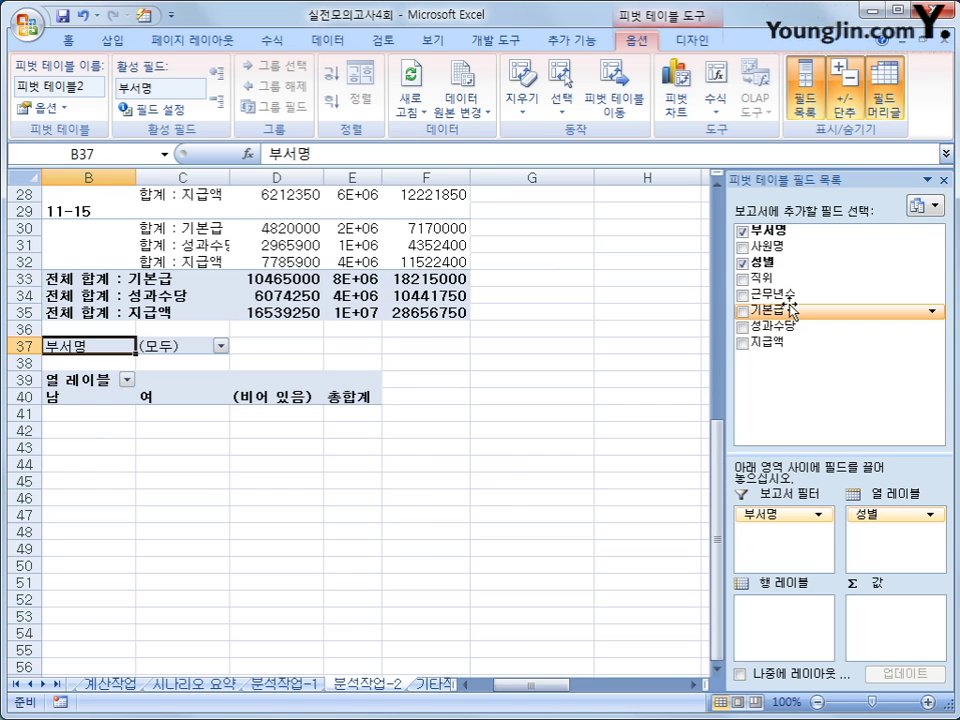
{"action": "left_click_drag", "start_coordinate": [845, 298], "coordinate": [802, 601]}
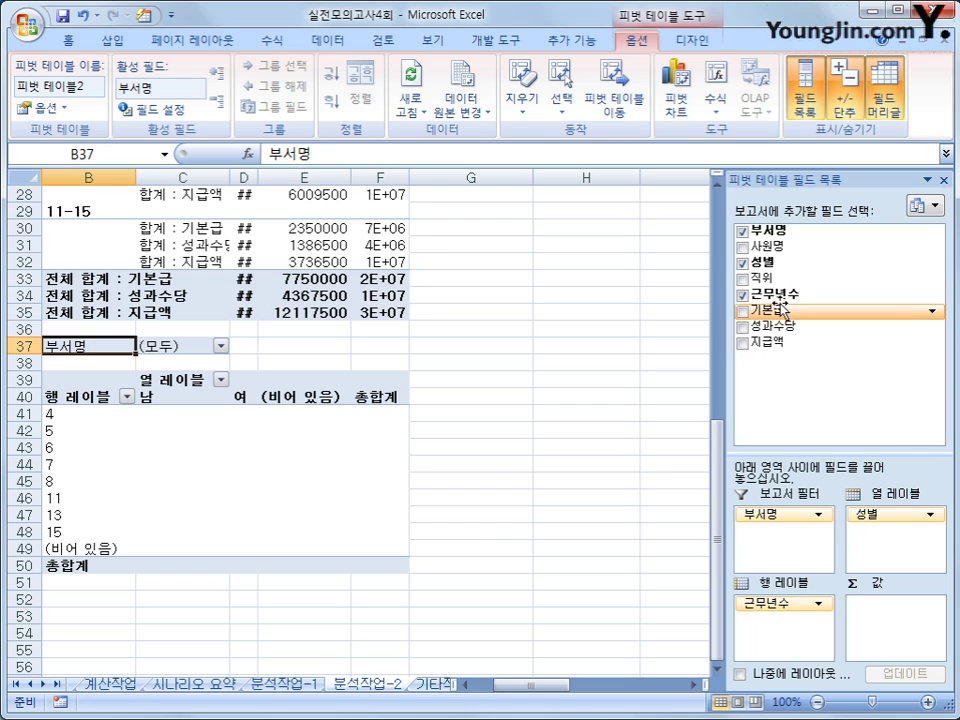
{"action": "left_click_drag", "start_coordinate": [783, 313], "coordinate": [861, 645]}
{"action": "left_click_drag", "start_coordinate": [797, 333], "coordinate": [880, 625]}
{"action": "left_click_drag", "start_coordinate": [770, 342], "coordinate": [875, 648]}
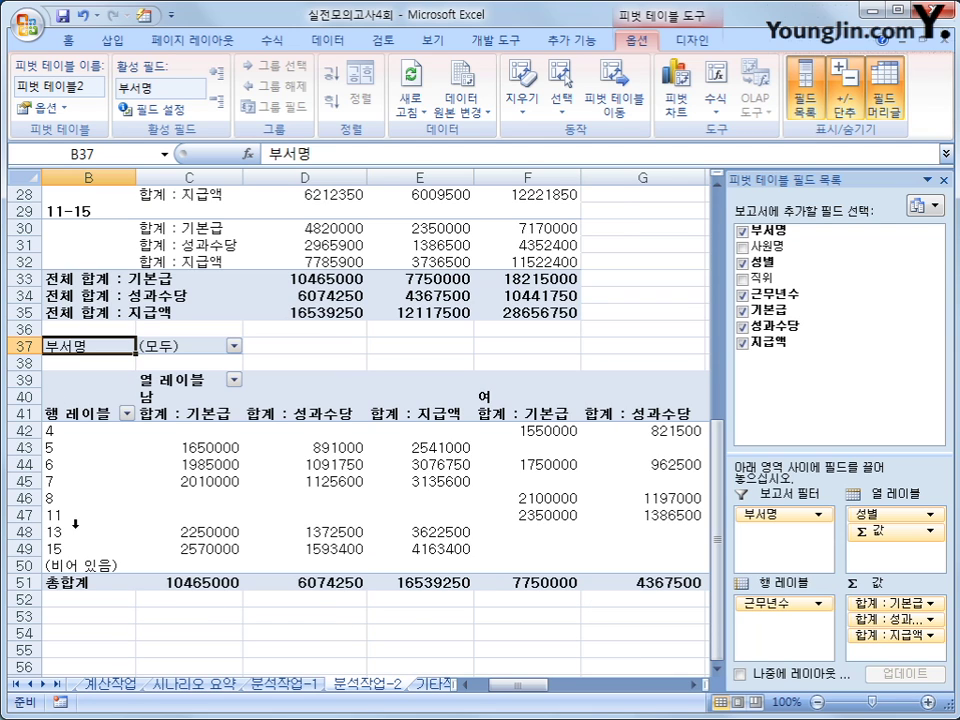
{"action": "left_click", "coordinate": [76, 568]}
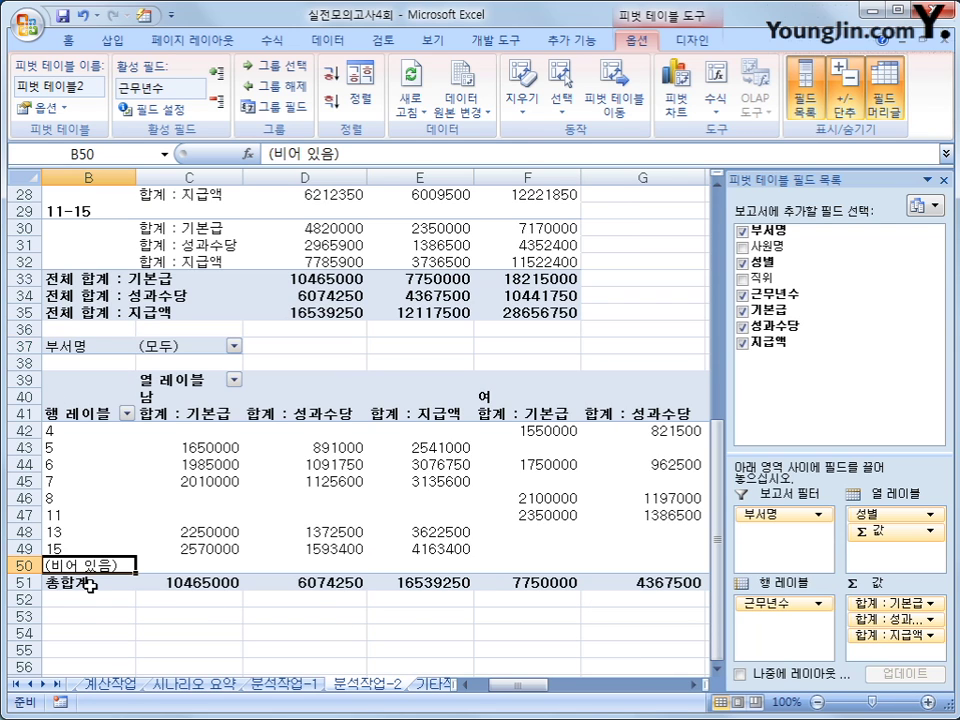
{"action": "double_click", "coordinate": [57, 434]}
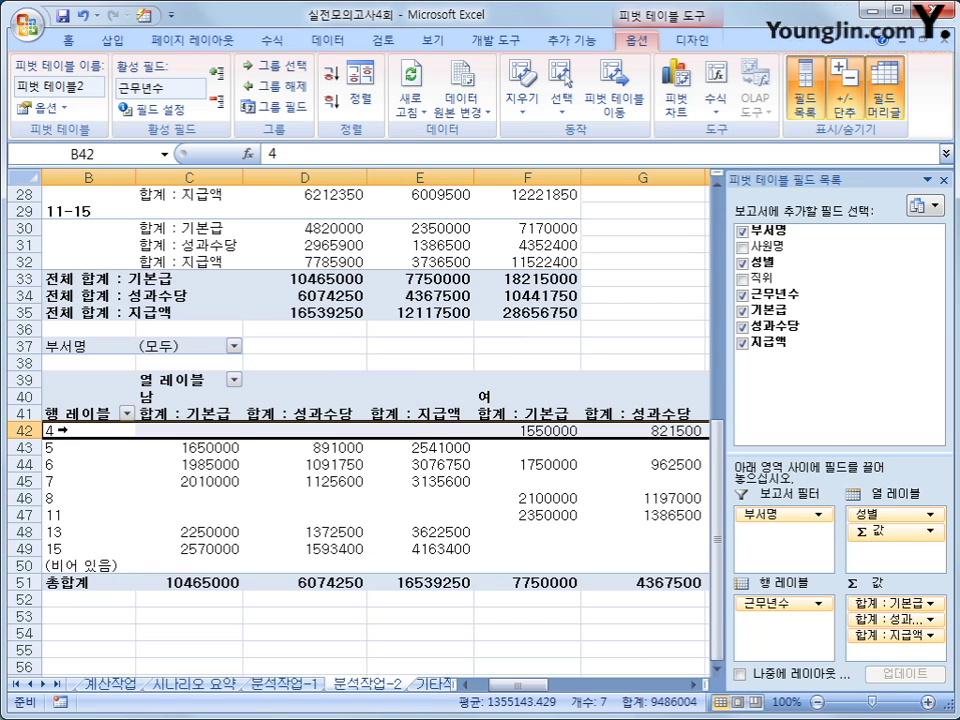
{"action": "left_click", "coordinate": [780, 594]}
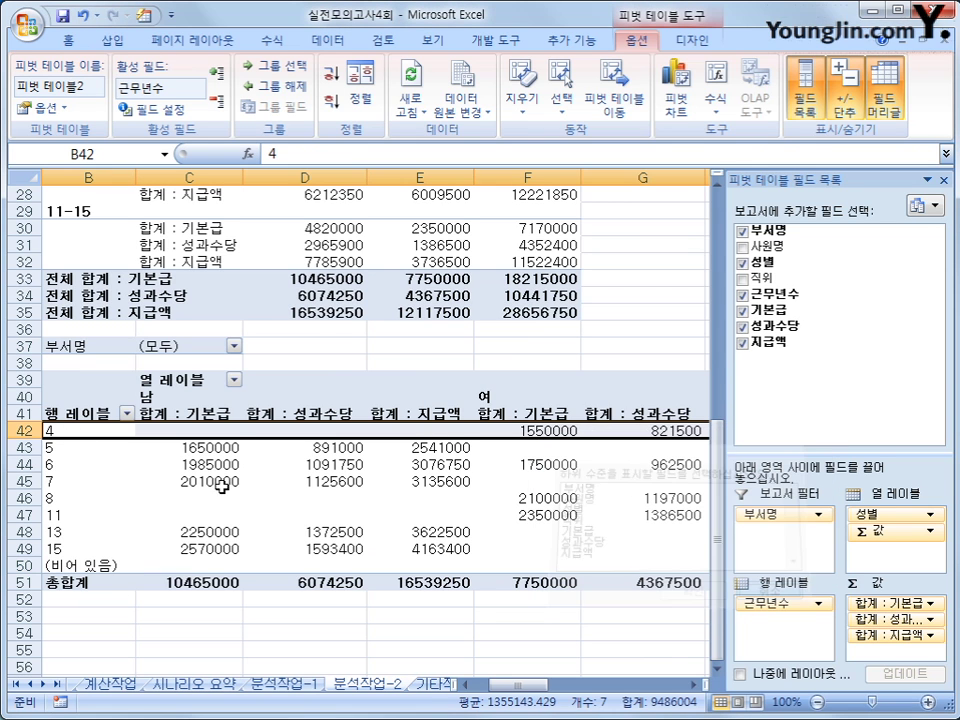
{"action": "left_click", "coordinate": [96, 416]}
{"action": "right_click", "coordinate": [96, 418]}
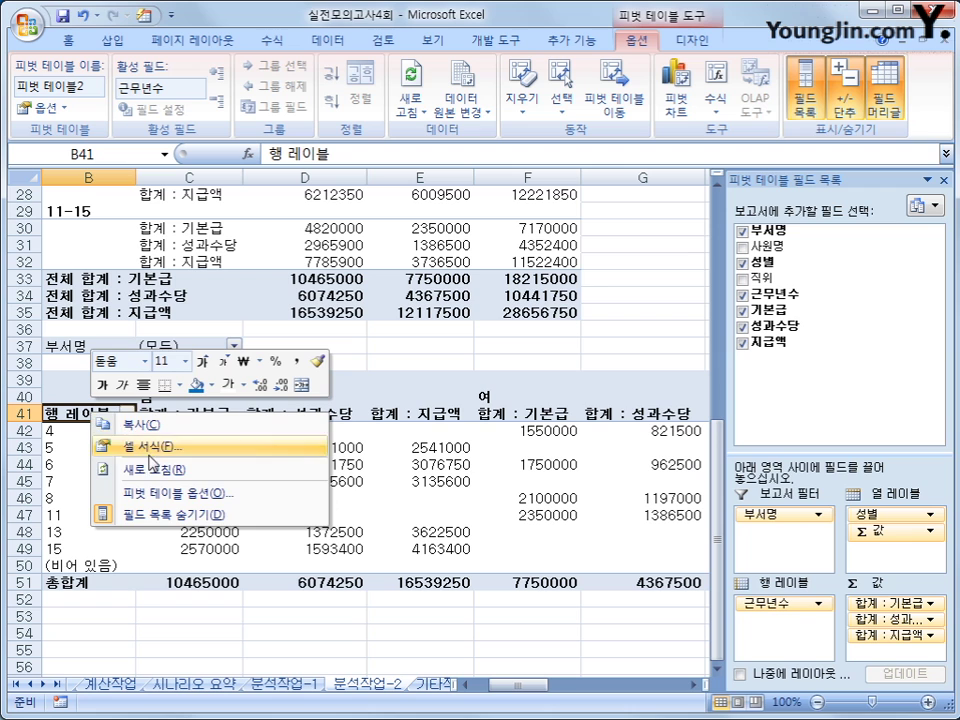
{"action": "left_click", "coordinate": [47, 432]}
{"action": "left_click", "coordinate": [47, 432]}
{"action": "left_click", "coordinate": [75, 448]}
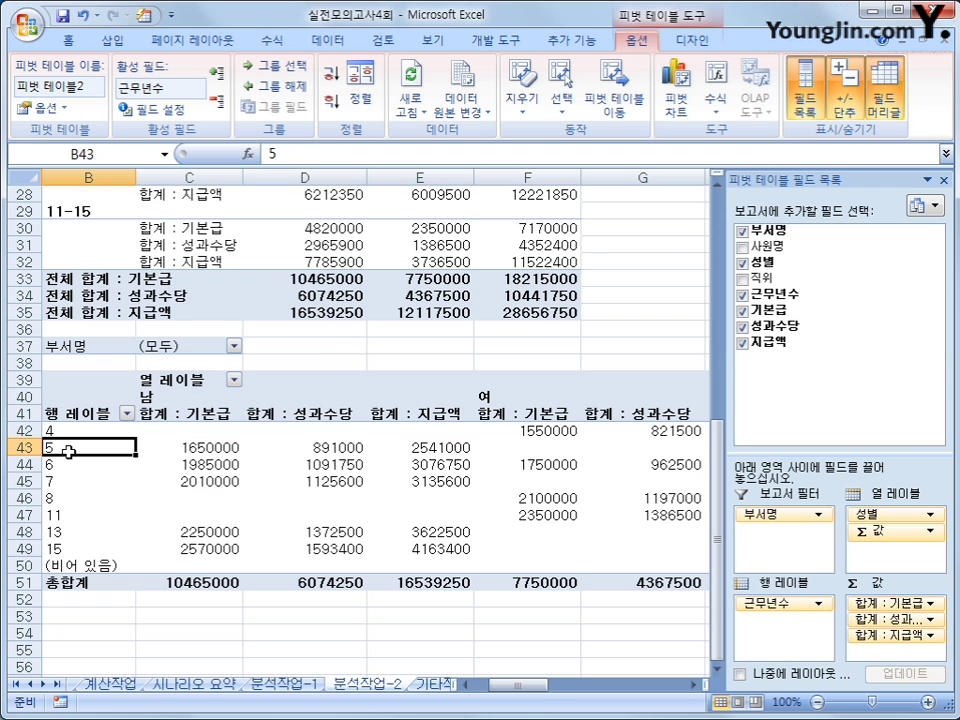
- Show the second pivot table's report layout in outline form (개요 형식으로 표시)
{"action": "left_click_drag", "start_coordinate": [505, 684], "coordinate": [396, 674]}
{"action": "left_click", "coordinate": [323, 635]}
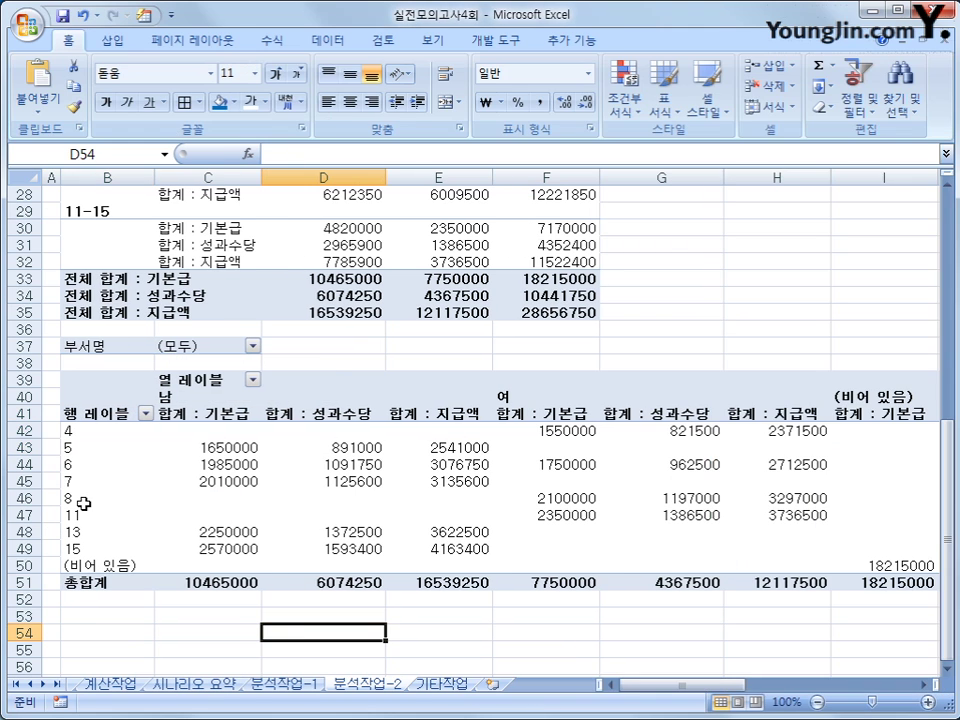
{"action": "left_click", "coordinate": [70, 464]}
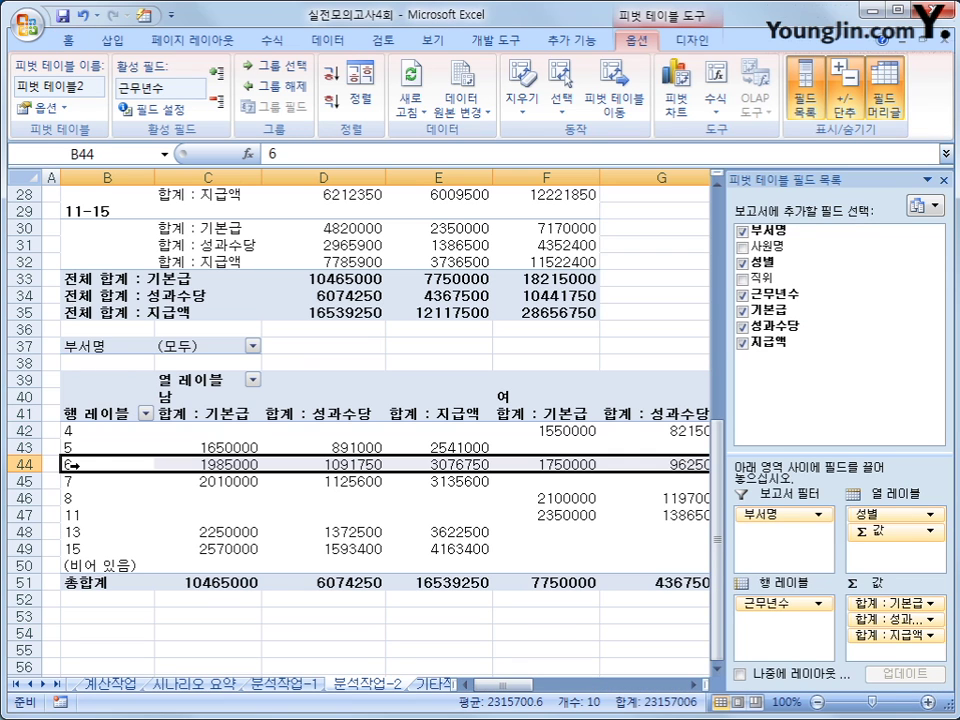
{"action": "left_click", "coordinate": [690, 40]}
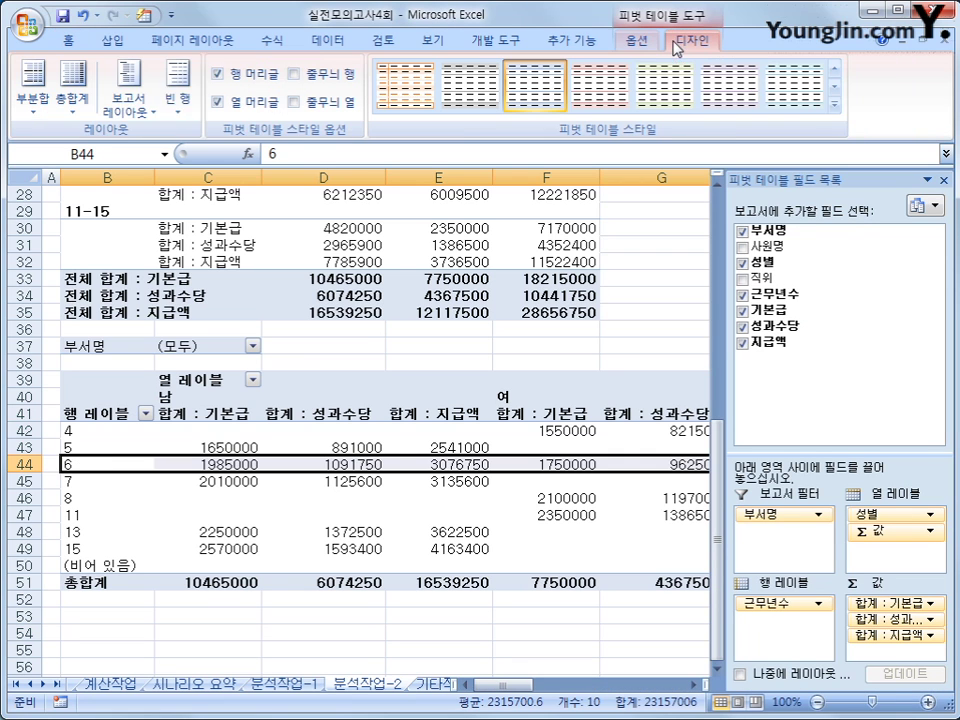
{"action": "left_click", "coordinate": [128, 98]}
{"action": "left_click", "coordinate": [150, 193]}
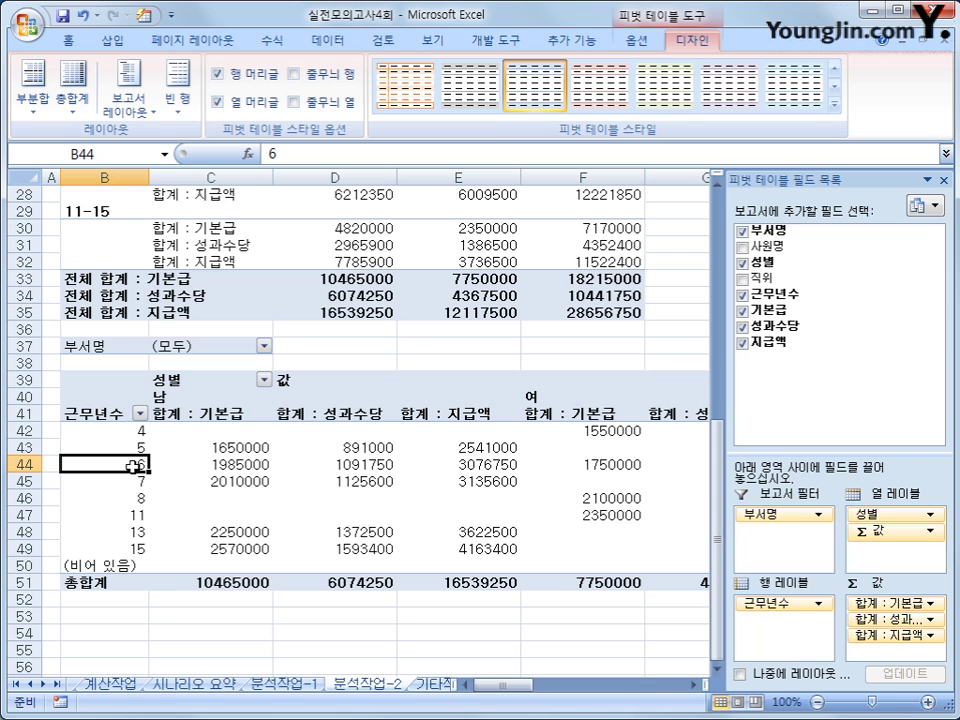
- Group the second pivot table's 근무년수 items from 1 to 20 in intervals of 5, and move the ∑ 값 field to the row labels
{"action": "right_click", "coordinate": [137, 464]}
{"action": "left_click", "coordinate": [108, 430]}
{"action": "right_click", "coordinate": [110, 428]}
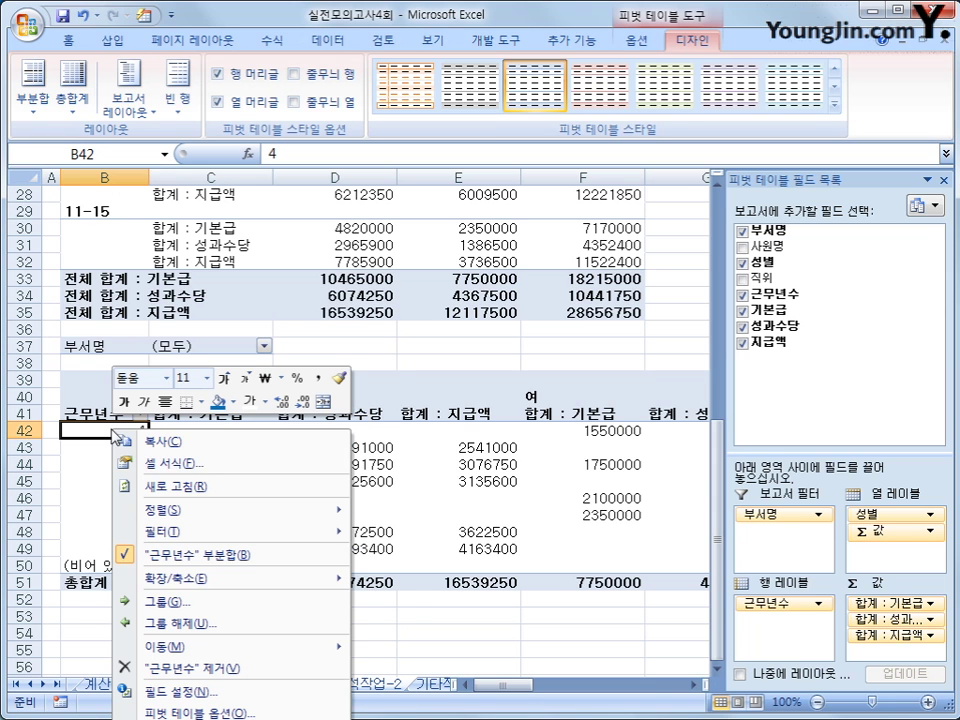
{"action": "left_click", "coordinate": [300, 602]}
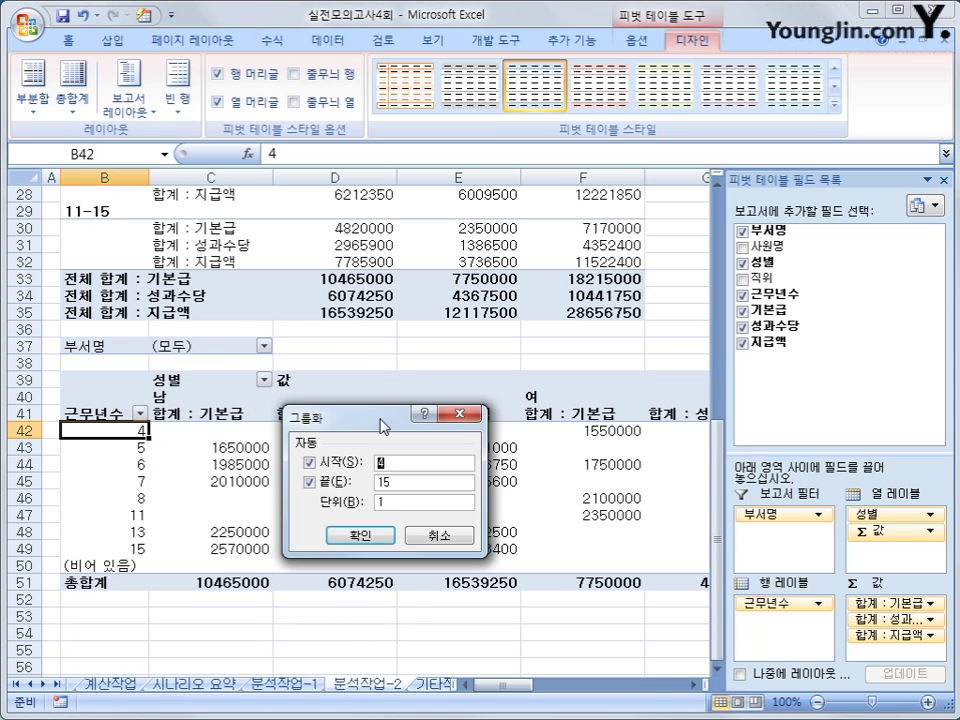
{"action": "type", "text": "1"}
{"action": "double_click", "coordinate": [390, 475]}
{"action": "type", "text": "20"}
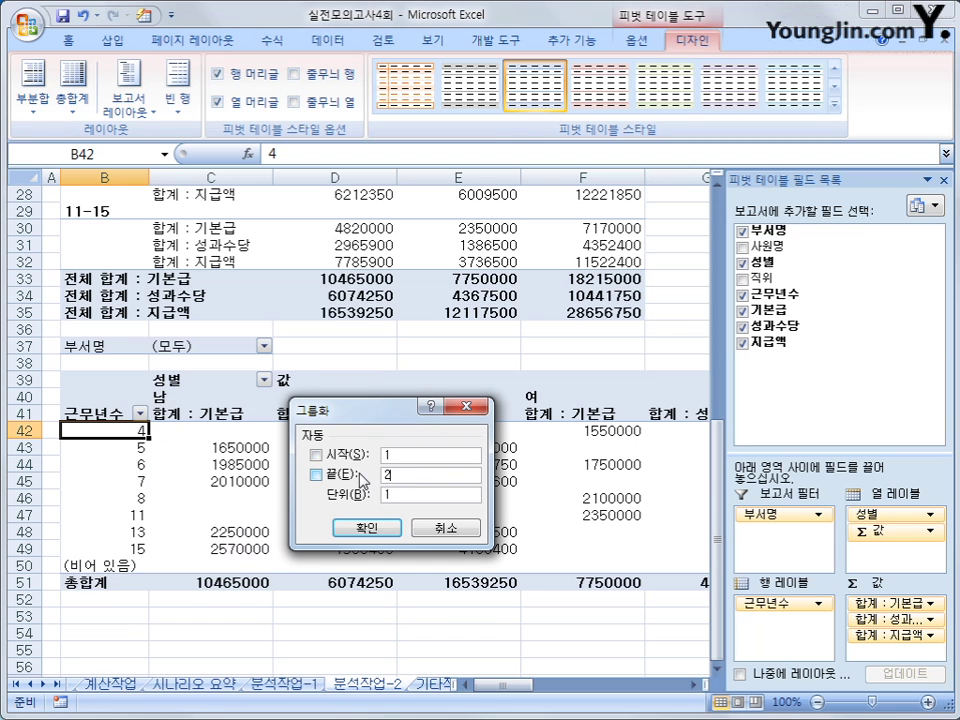
{"action": "double_click", "coordinate": [465, 494]}
{"action": "type", "text": "5"}
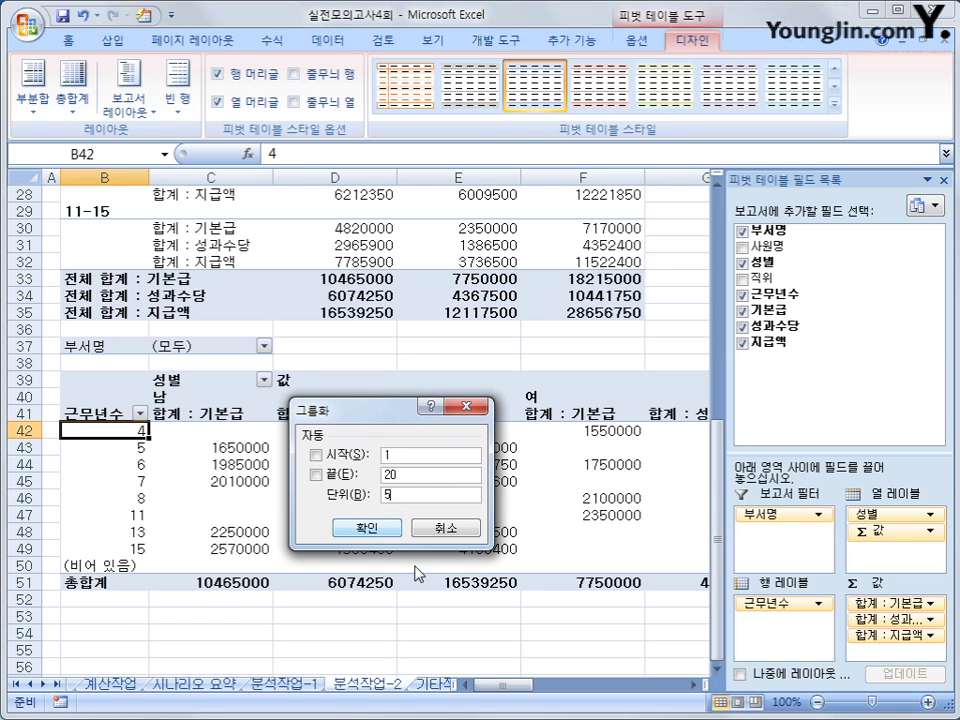
{"action": "left_click", "coordinate": [390, 536]}
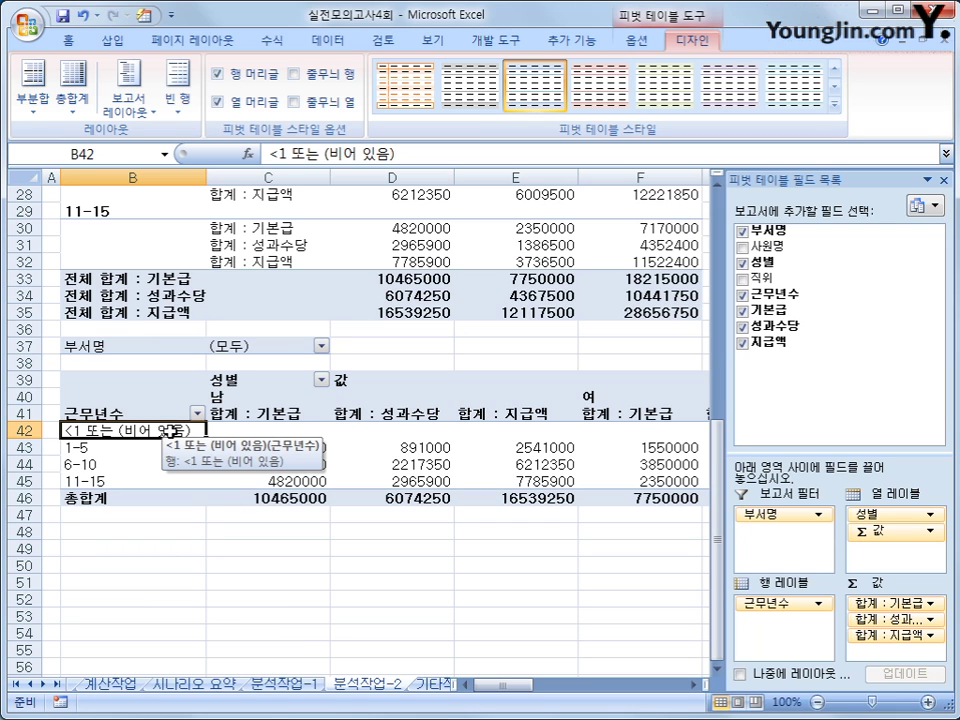
{"action": "left_click_drag", "start_coordinate": [870, 531], "coordinate": [633, 645]}
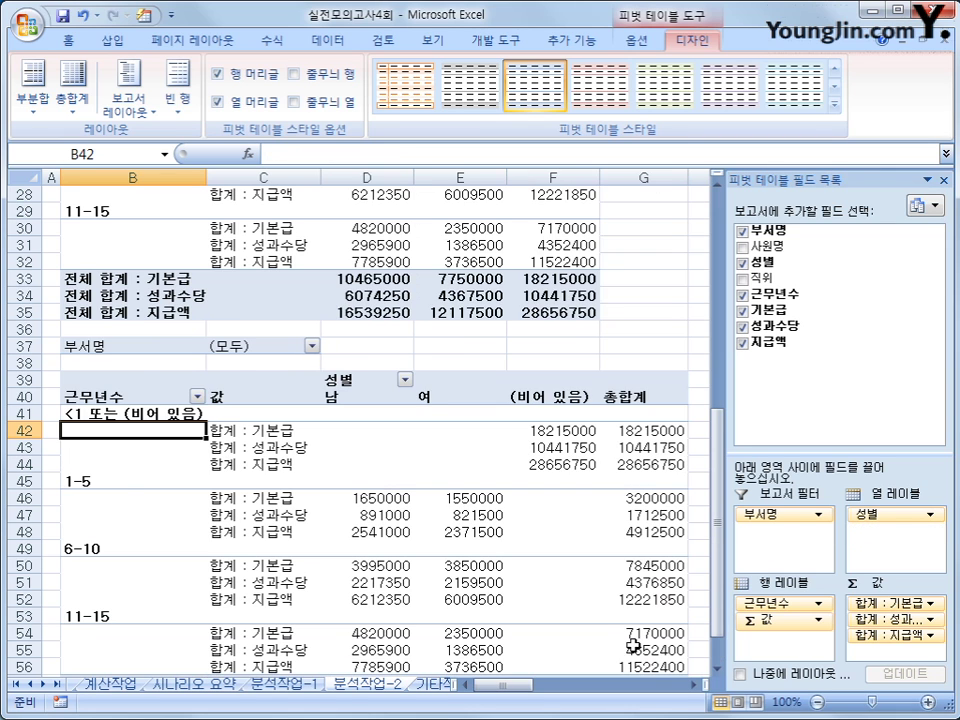
- Examine the blank (비어 있음) row and column categories in the second pivot table against the source data's 합계 row
{"action": "left_click", "coordinate": [150, 413]}
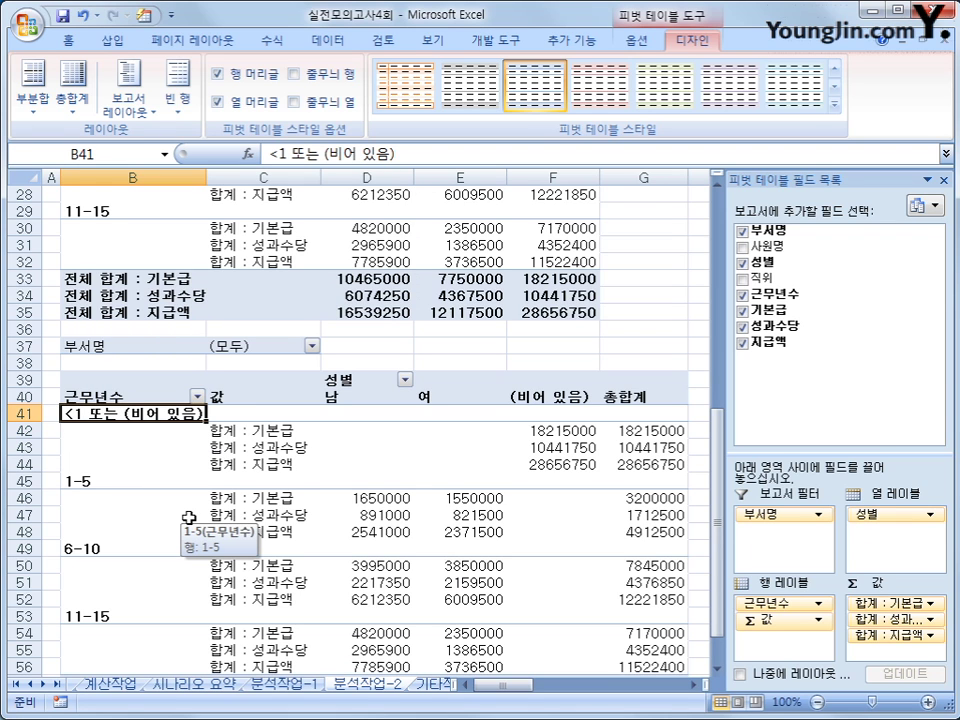
{"action": "scroll", "coordinate": [188, 517], "scroll_direction": "up", "scroll_amount": 2}
{"action": "left_click", "coordinate": [580, 496]}
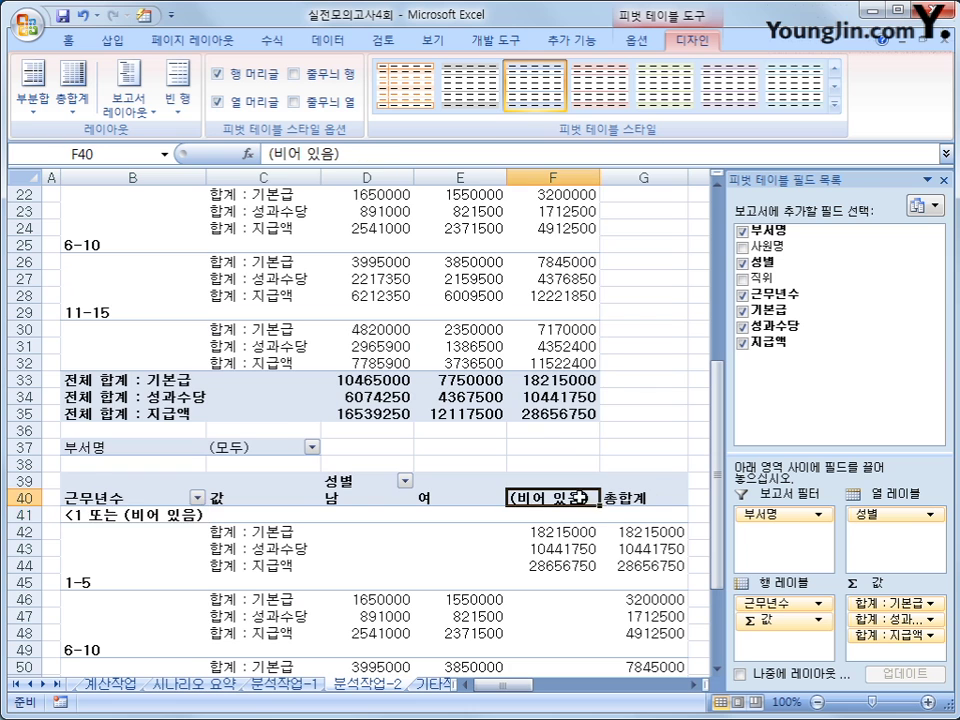
{"action": "scroll", "coordinate": [530, 500], "scroll_direction": "up", "scroll_amount": 6}
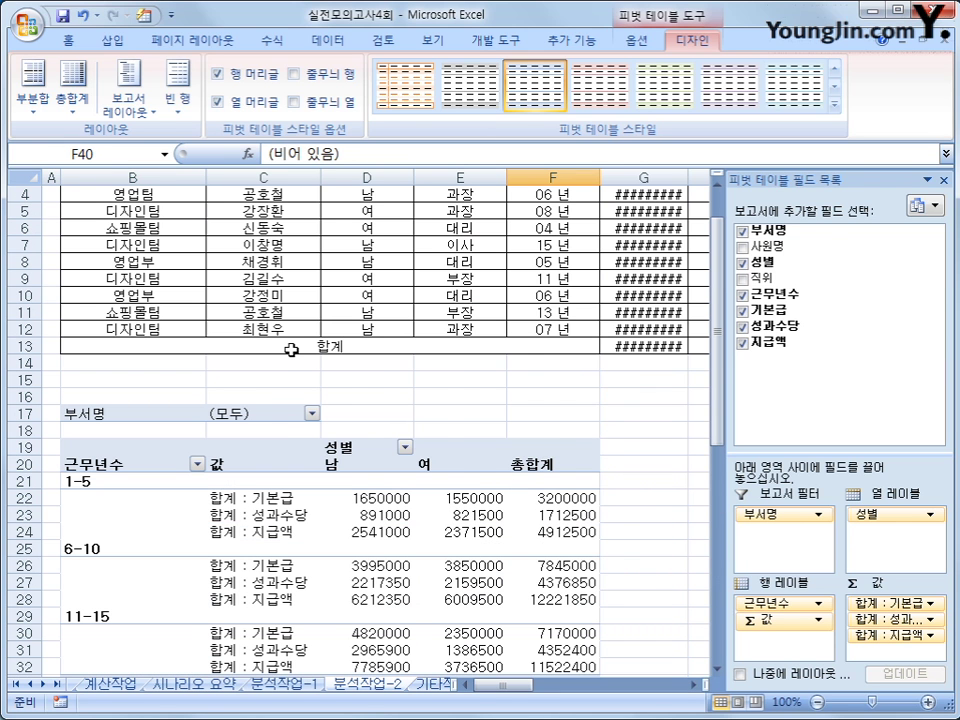
{"action": "scroll", "coordinate": [291, 349], "scroll_direction": "down", "scroll_amount": 8}
{"action": "scroll", "coordinate": [291, 352], "scroll_direction": "down", "scroll_amount": 1}
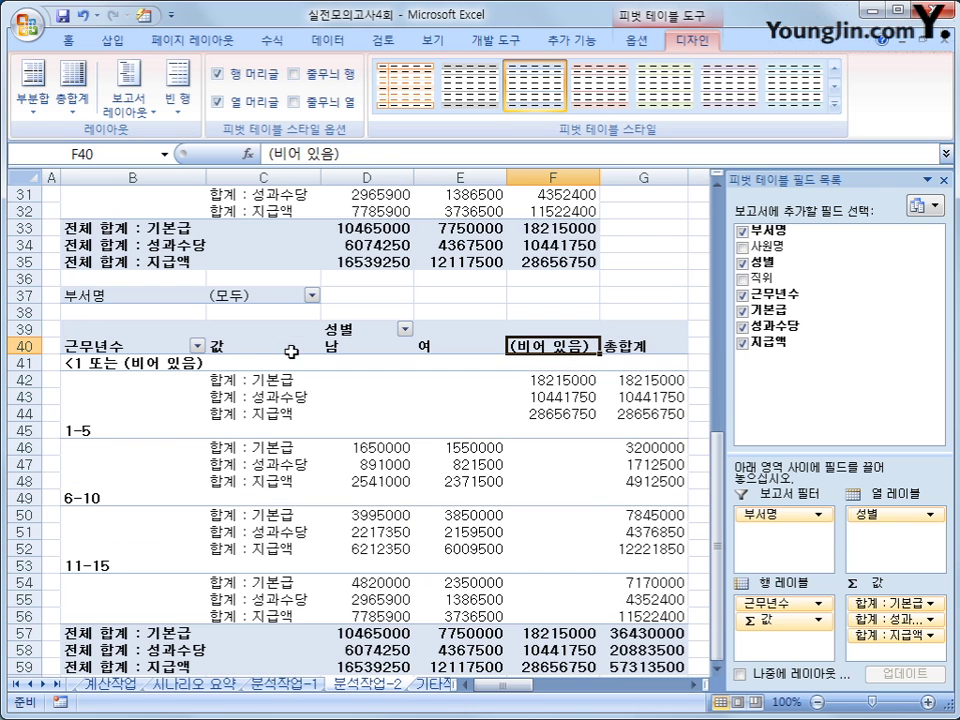
- Try to delete the worksheet rows from row 39 down that cover only part of the second pivot table
{"action": "left_click", "coordinate": [24, 328]}
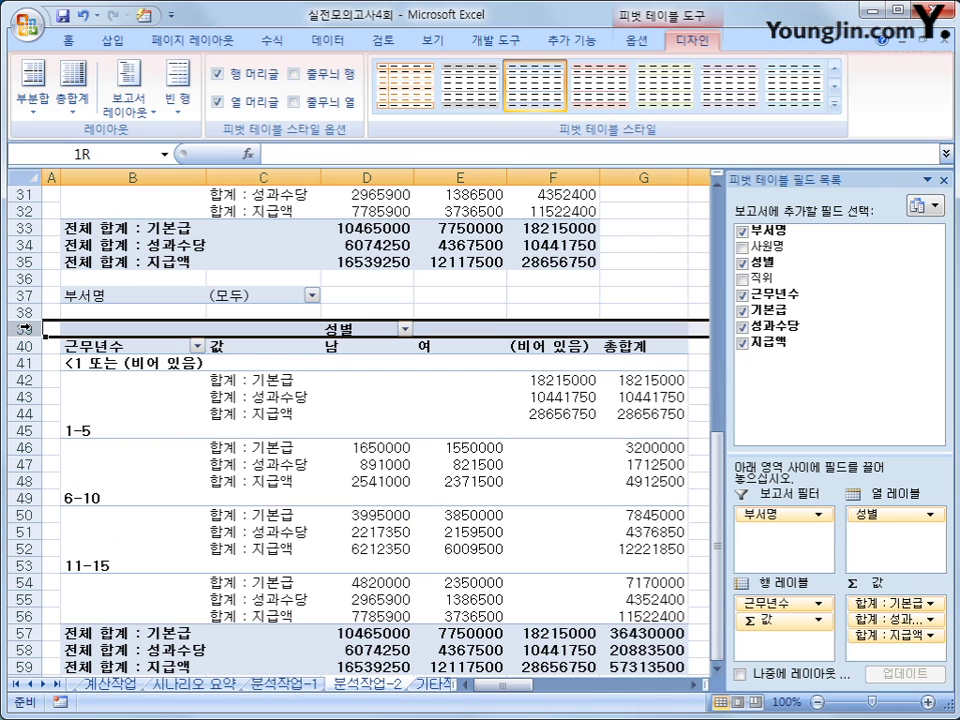
{"action": "left_click_drag", "start_coordinate": [24, 328], "coordinate": [20, 660]}
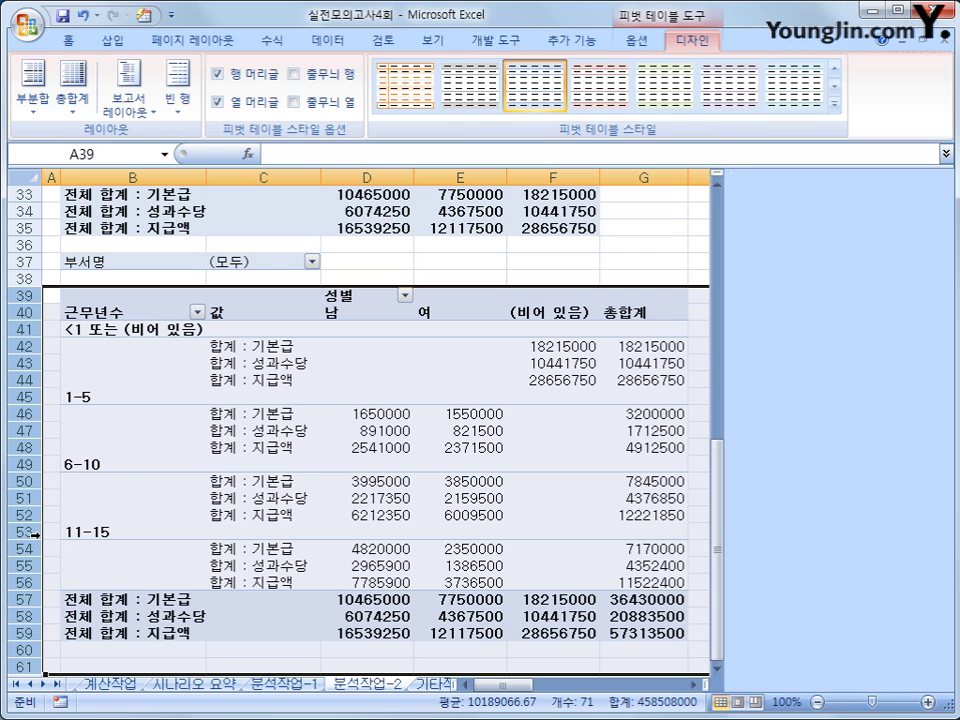
{"action": "right_click", "coordinate": [33, 535]}
{"action": "left_click", "coordinate": [141, 626]}
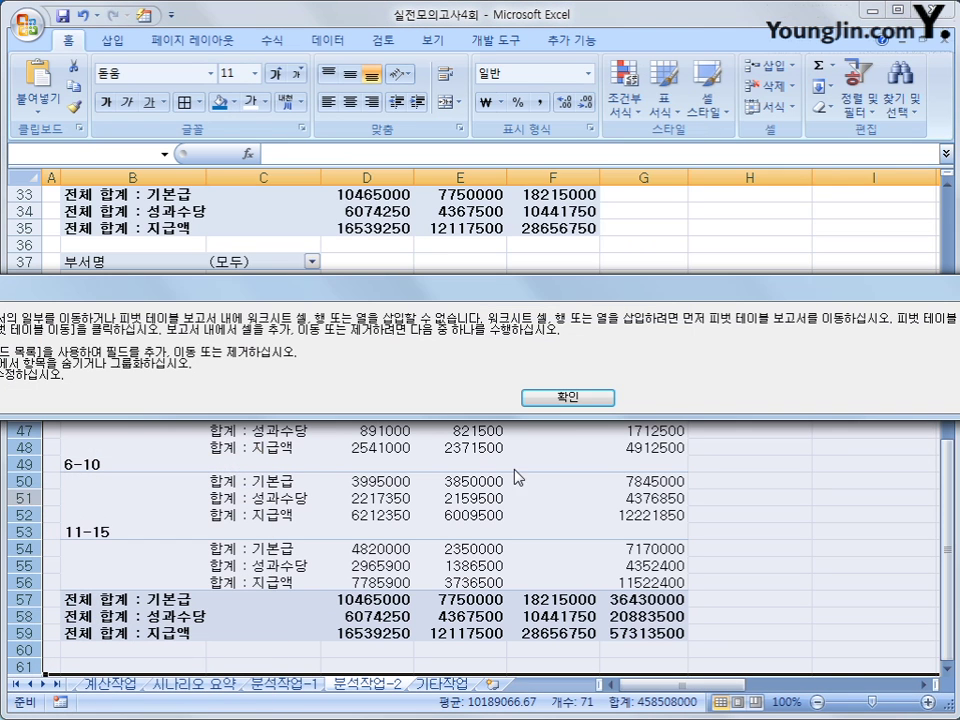
{"action": "left_click", "coordinate": [562, 398]}
{"action": "left_click", "coordinate": [414, 447]}
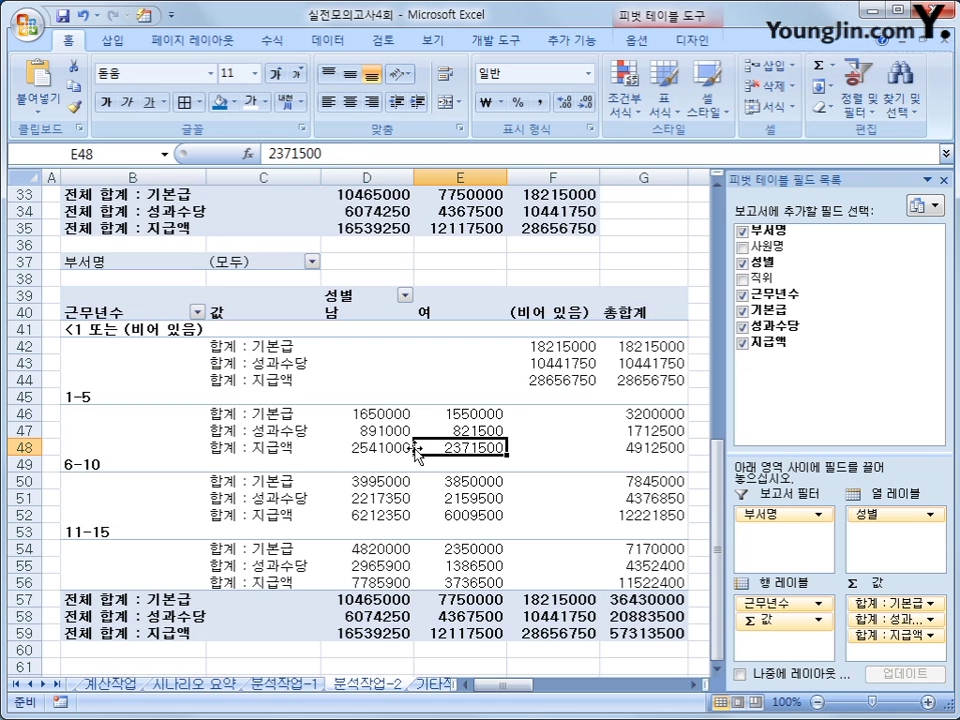
- Delete rows 37 to 60 to remove the whole second pivot table, including its 부서명 filter row
{"action": "scroll", "coordinate": [414, 450], "scroll_direction": "up", "scroll_amount": 6}
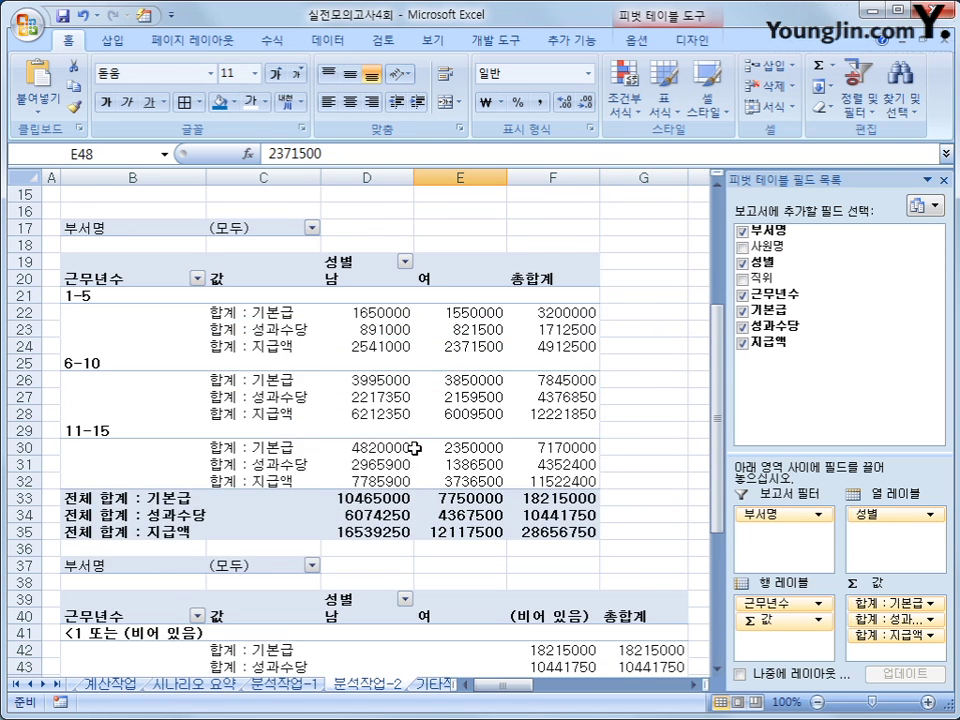
{"action": "scroll", "coordinate": [414, 450], "scroll_direction": "down", "scroll_amount": 3}
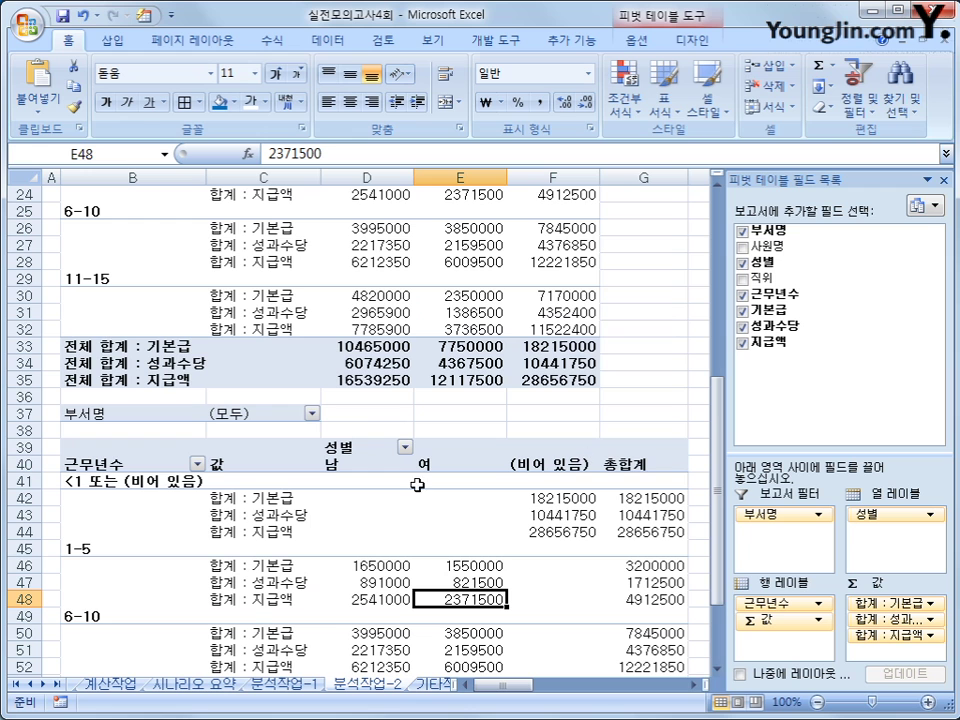
{"action": "left_click", "coordinate": [24, 413]}
{"action": "left_click_drag", "start_coordinate": [22, 427], "coordinate": [32, 649]}
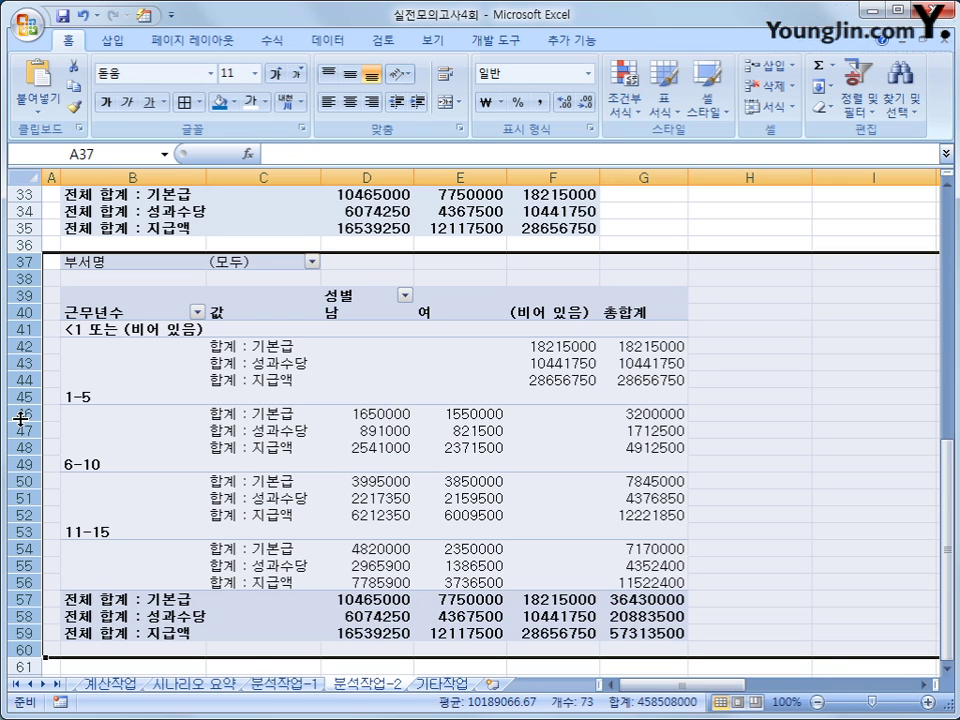
{"action": "right_click", "coordinate": [21, 418]}
{"action": "left_click", "coordinate": [70, 545]}
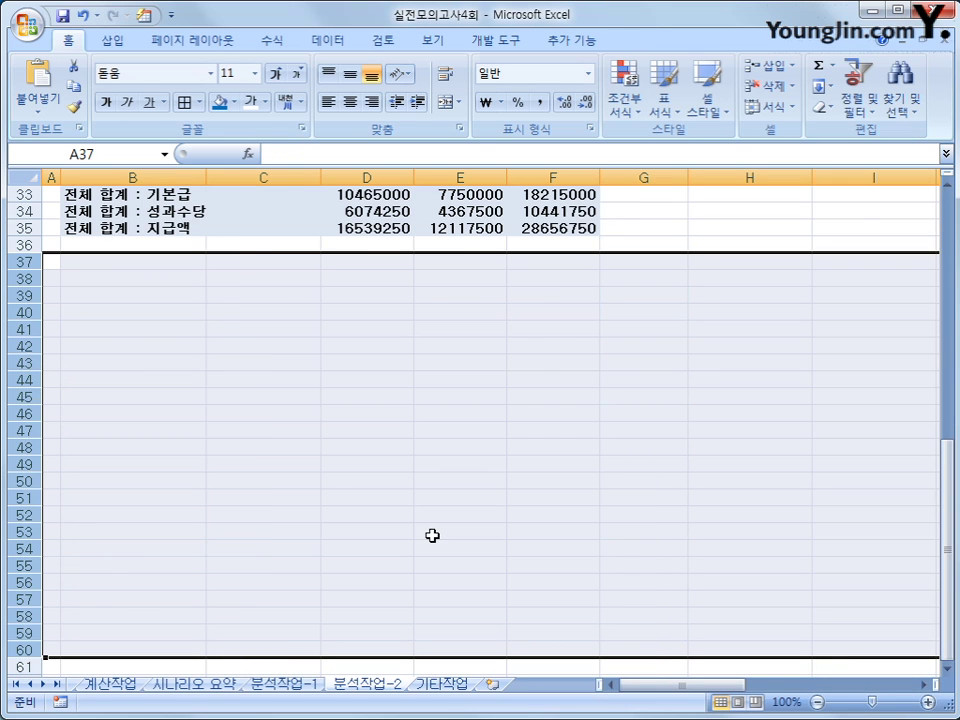
- Apply the comma style to the values D21:F35 of the first pivot table
{"action": "scroll", "coordinate": [433, 536], "scroll_direction": "up", "scroll_amount": 10}
{"action": "scroll", "coordinate": [425, 544], "scroll_direction": "down", "scroll_amount": 2}
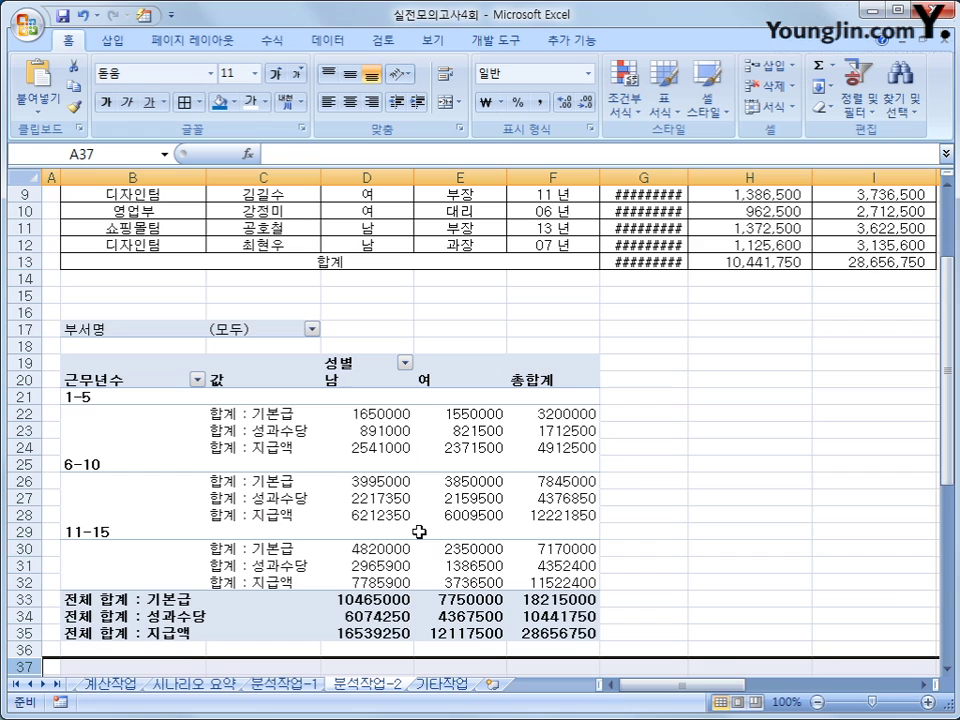
{"action": "left_click", "coordinate": [394, 413]}
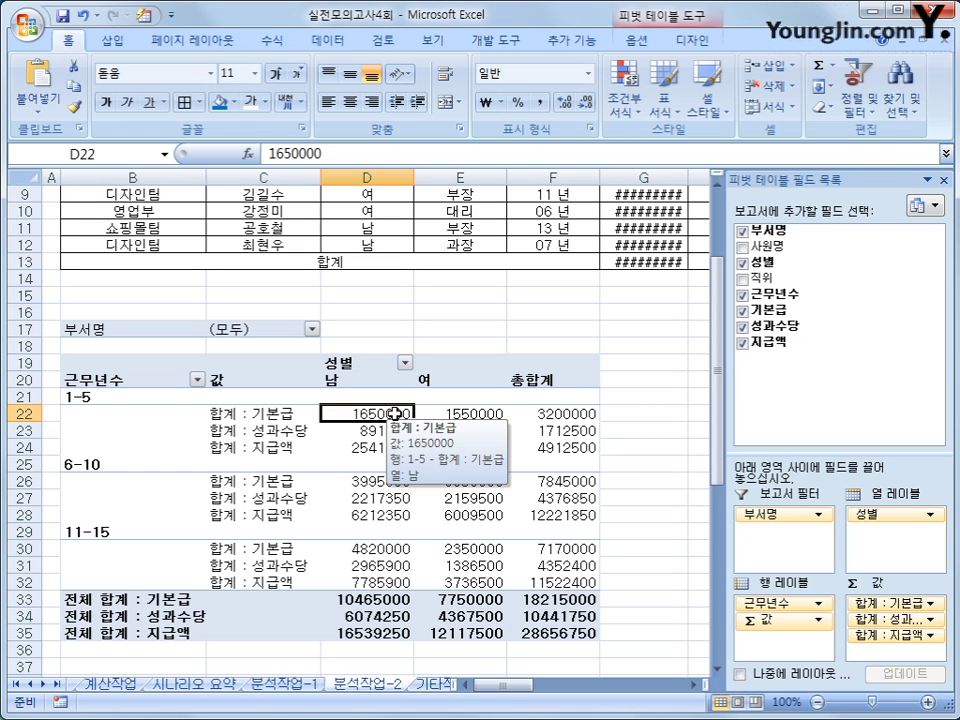
{"action": "left_click_drag", "start_coordinate": [392, 396], "coordinate": [557, 630]}
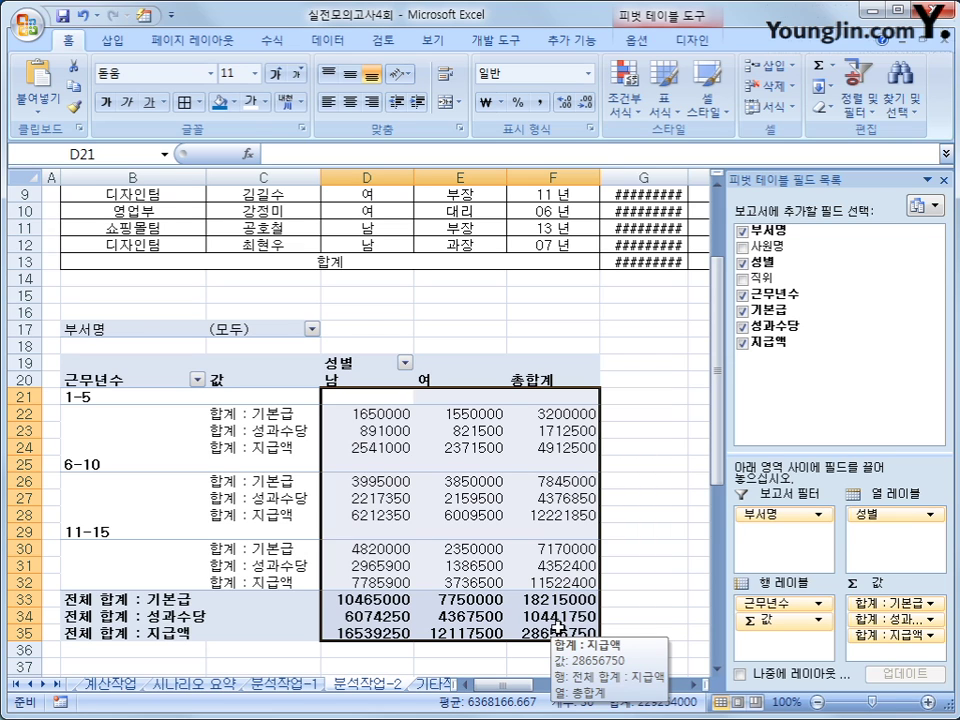
{"action": "left_click", "coordinate": [541, 104]}
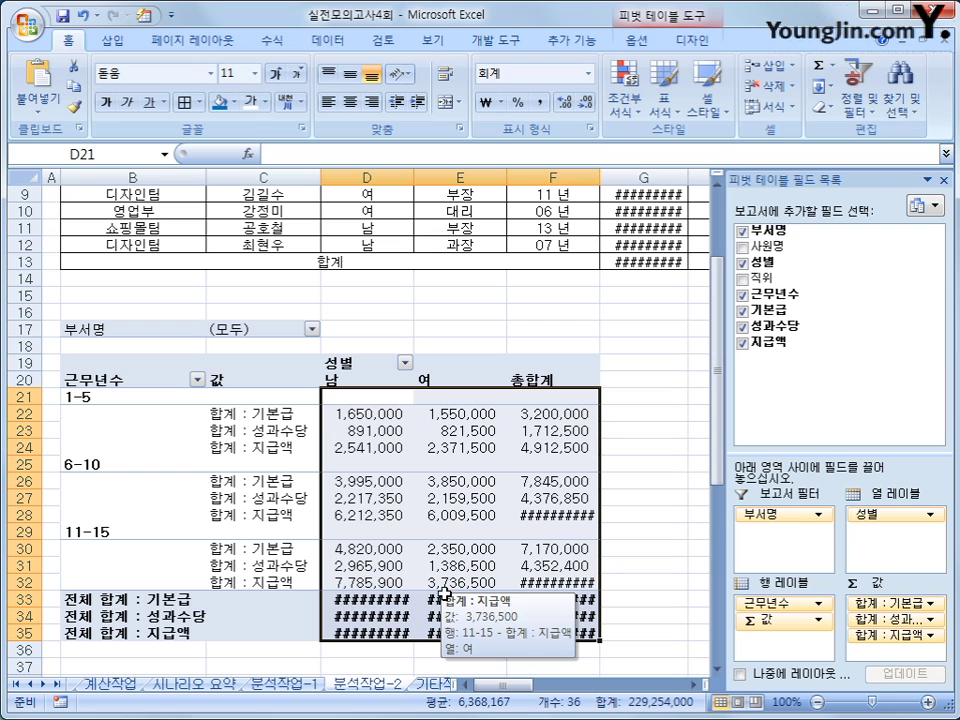
- Widen columns D to F together so the pivot table's comma-formatted amounts fit
{"action": "mouse_move", "coordinate": [532, 631]}
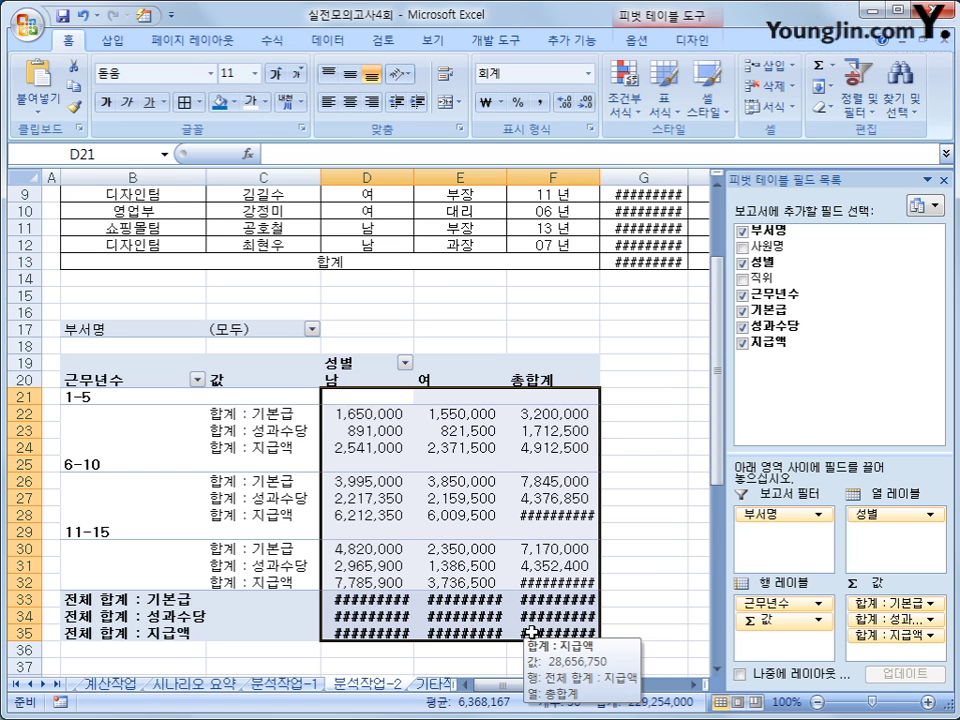
{"action": "left_click_drag", "start_coordinate": [364, 177], "coordinate": [517, 177]}
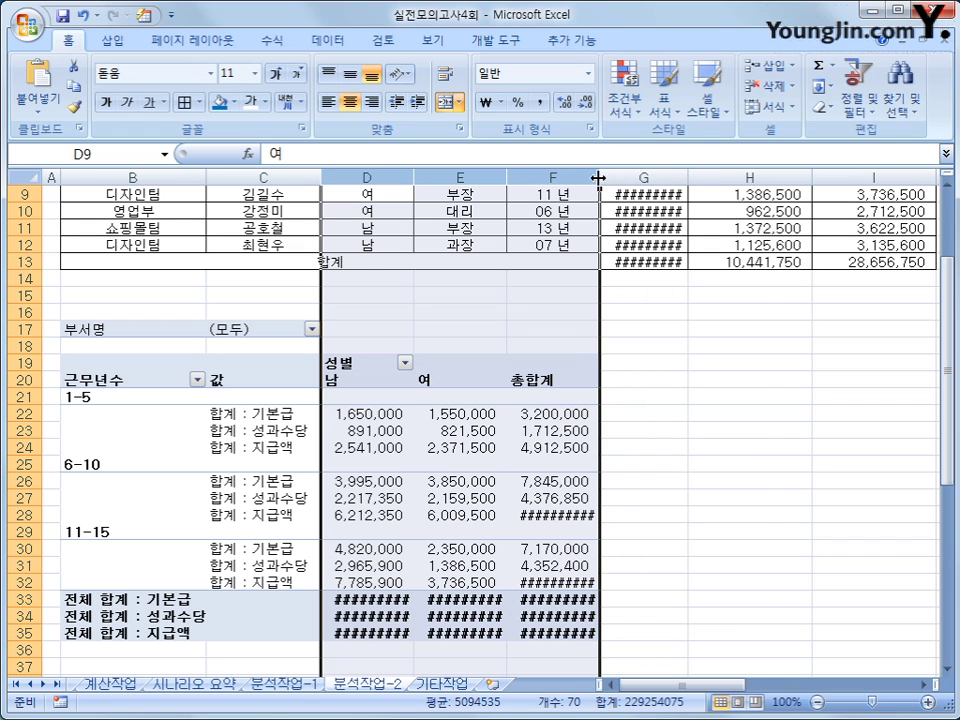
{"action": "left_click_drag", "start_coordinate": [598, 177], "coordinate": [626, 178]}
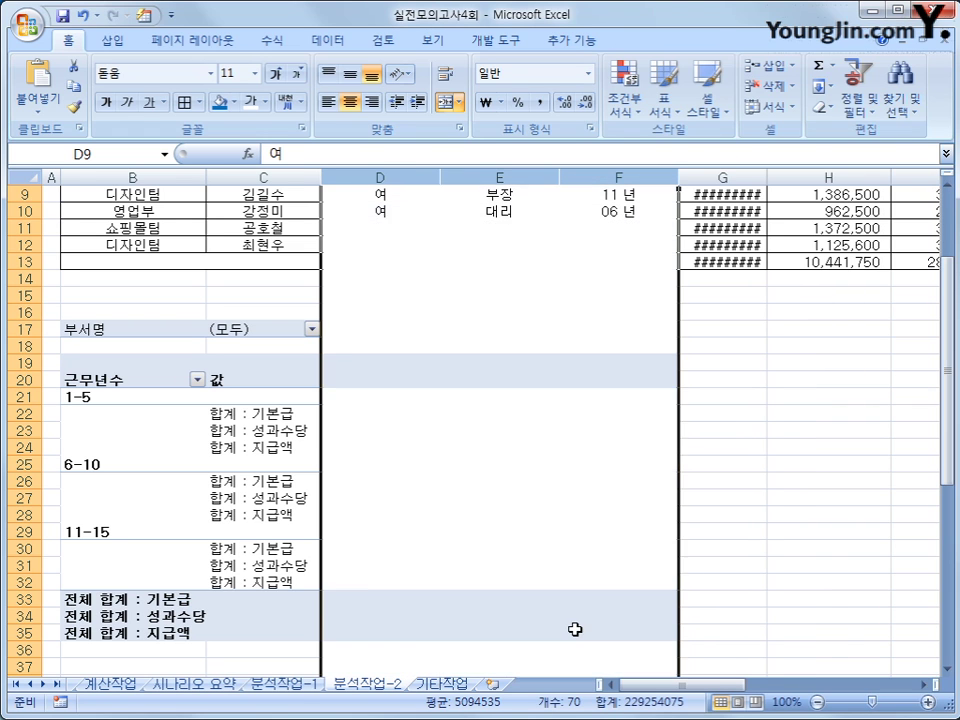
{"action": "left_click", "coordinate": [575, 629]}
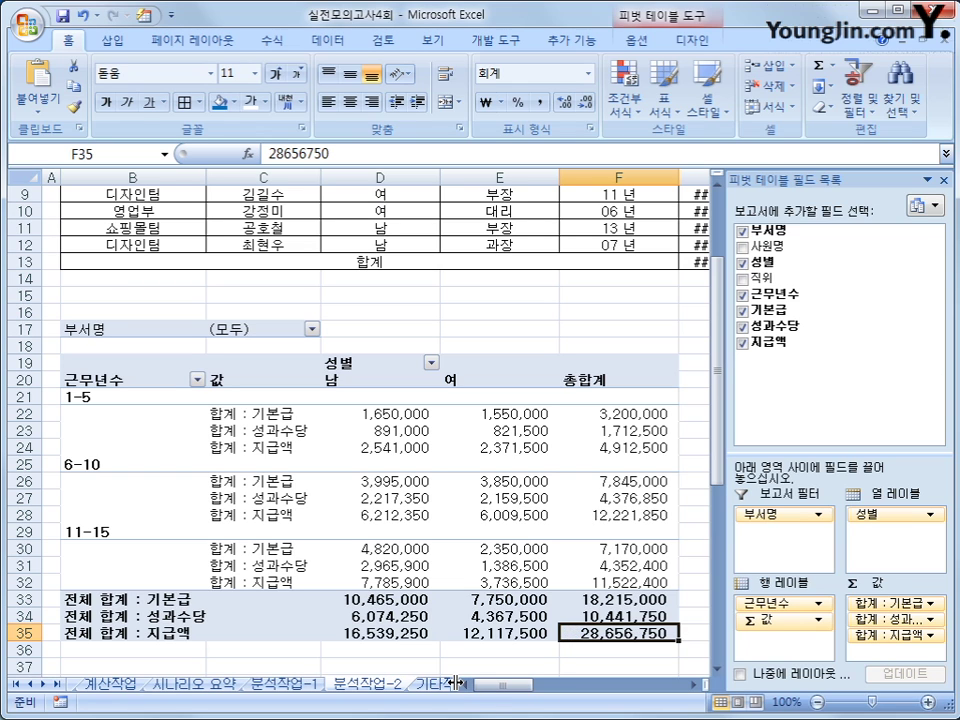
{"action": "left_click", "coordinate": [441, 567]}
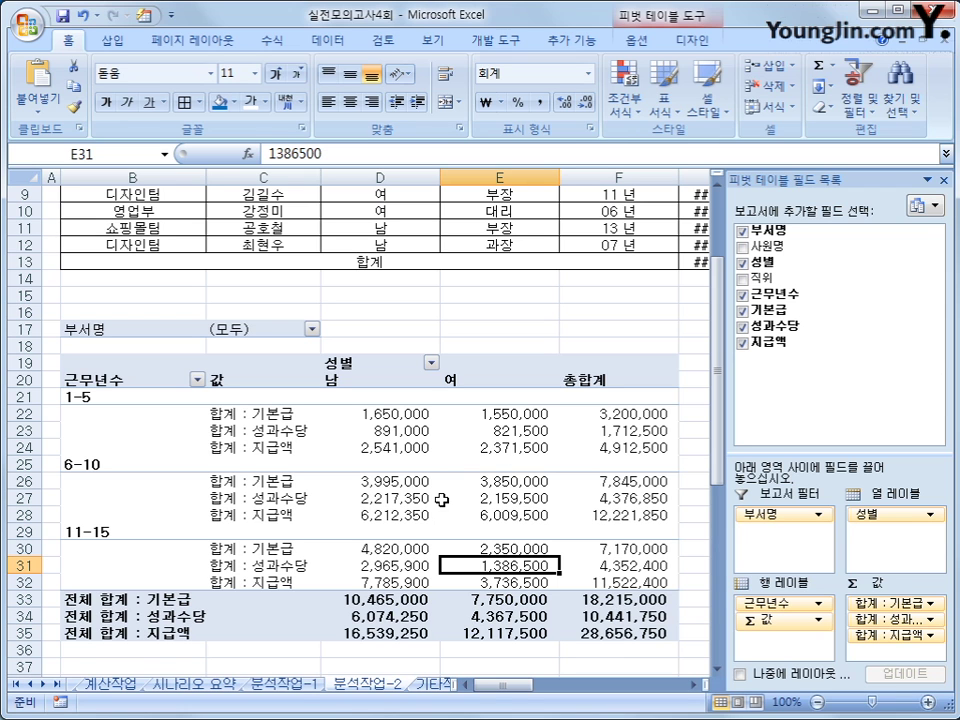
- Review the source table's 합계 row, then switch to the 기타작업 worksheet and select empty cell J6
{"action": "left_click", "coordinate": [347, 265]}
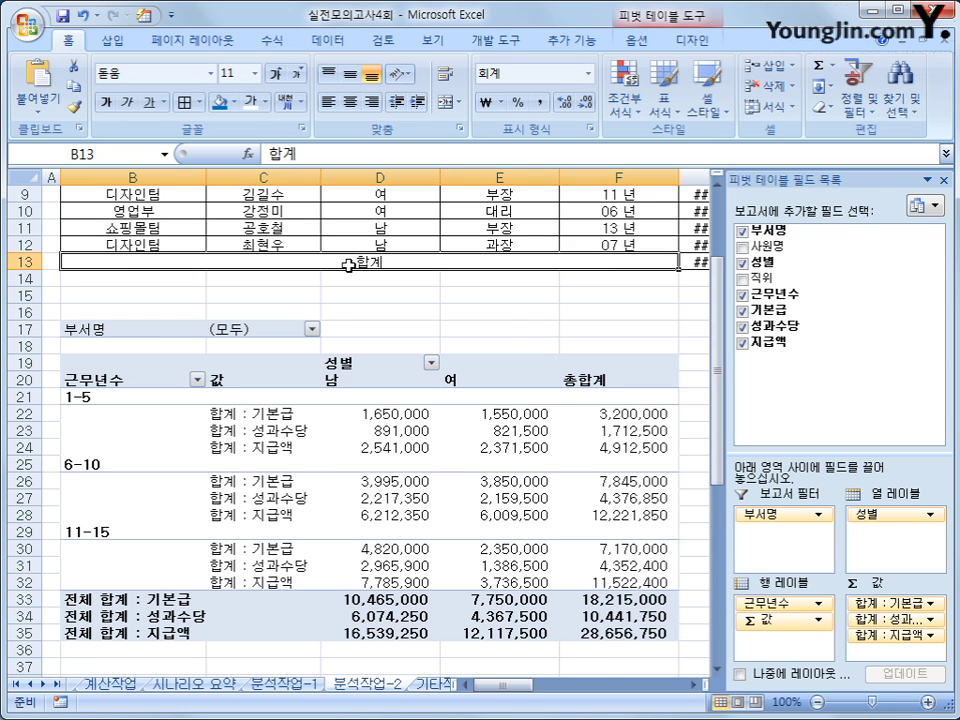
{"action": "scroll", "coordinate": [306, 465], "scroll_direction": "up", "scroll_amount": 3}
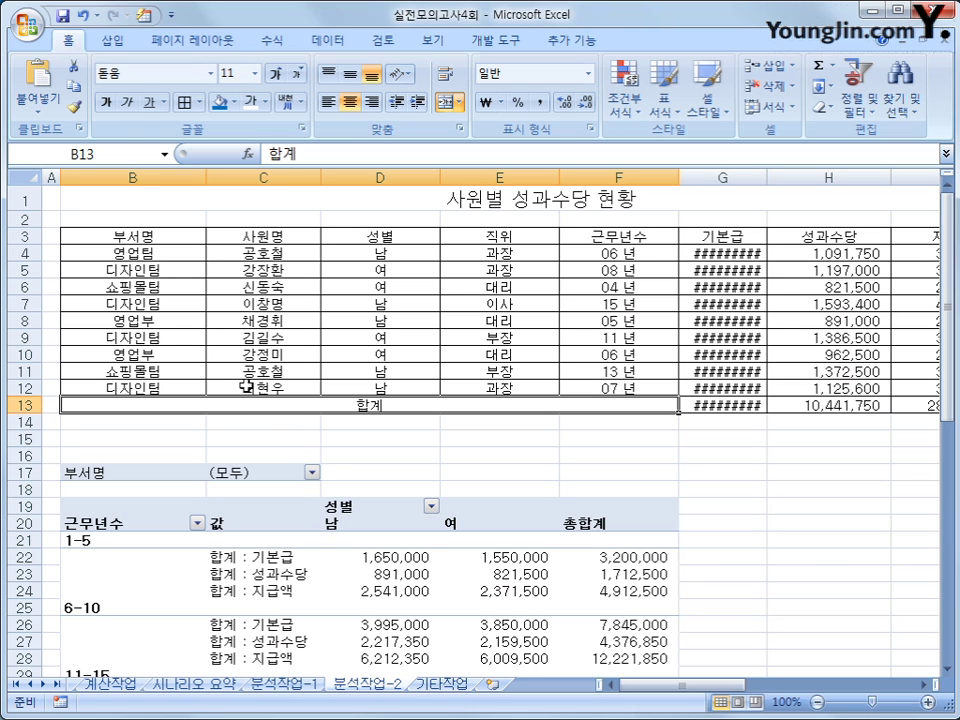
{"action": "left_click", "coordinate": [419, 692]}
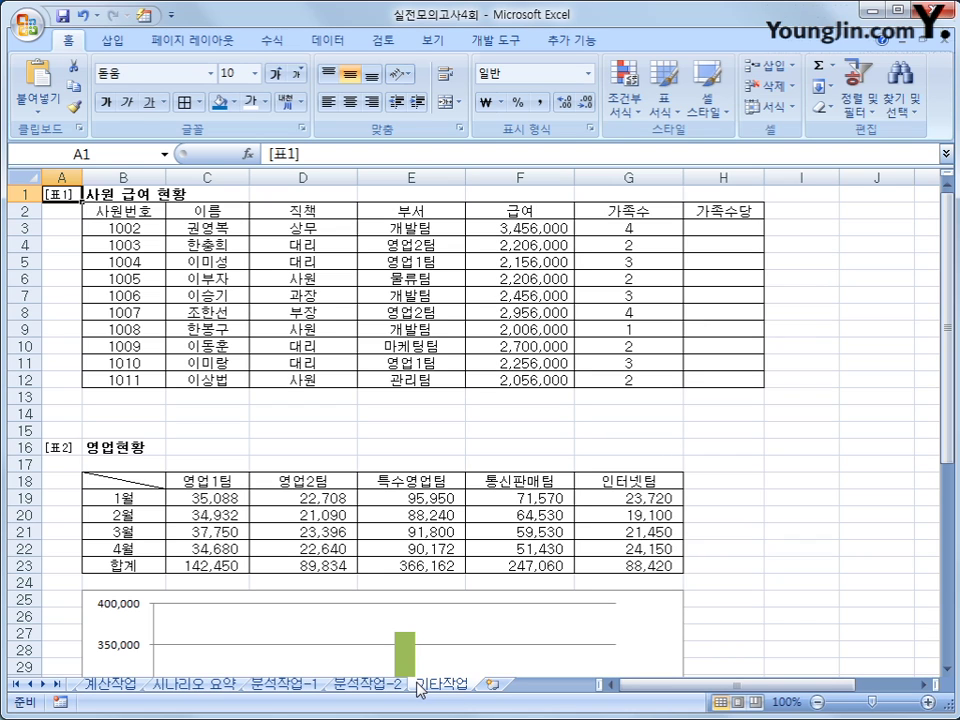
{"action": "left_click", "coordinate": [877, 277]}
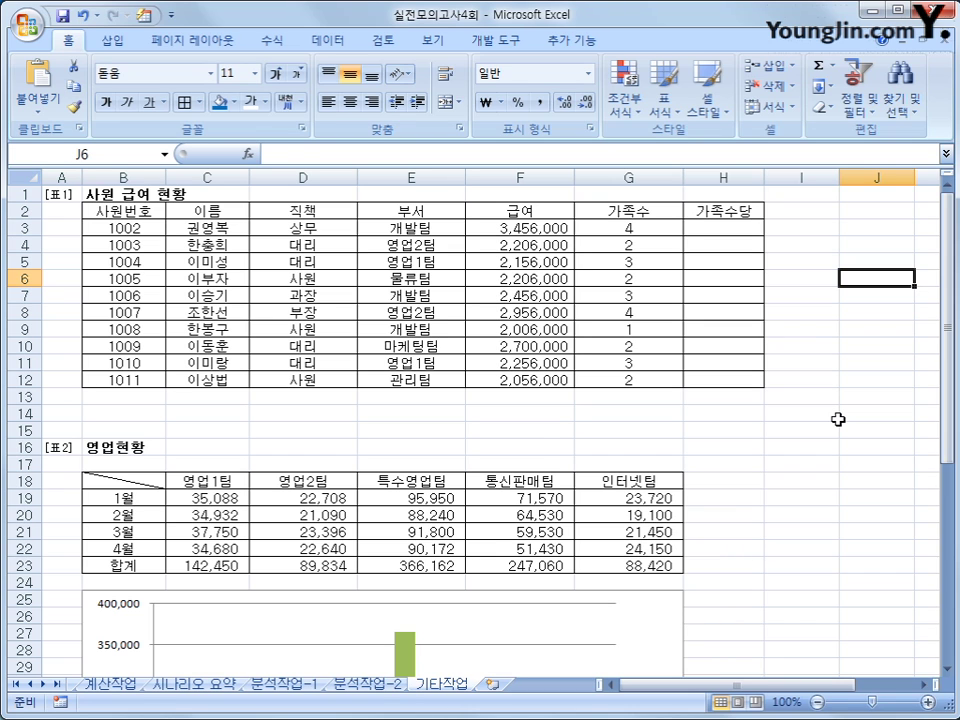
- Start recording a macro named 가족수당 stored in the current workbook
{"action": "left_click", "coordinate": [62, 703]}
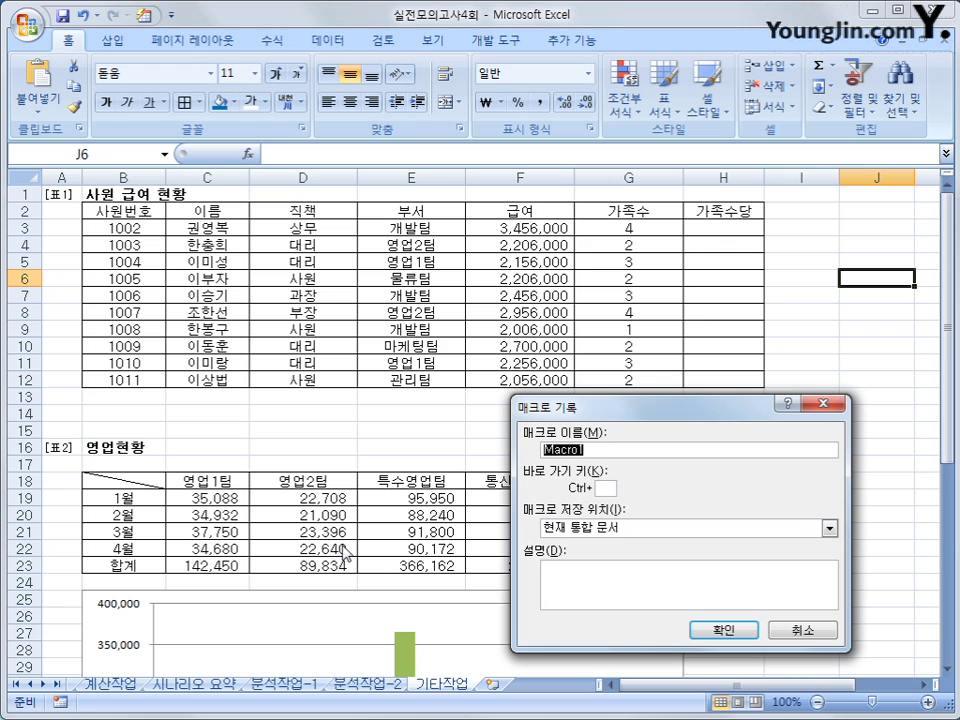
{"action": "type", "text": "ㅁ족수당"}
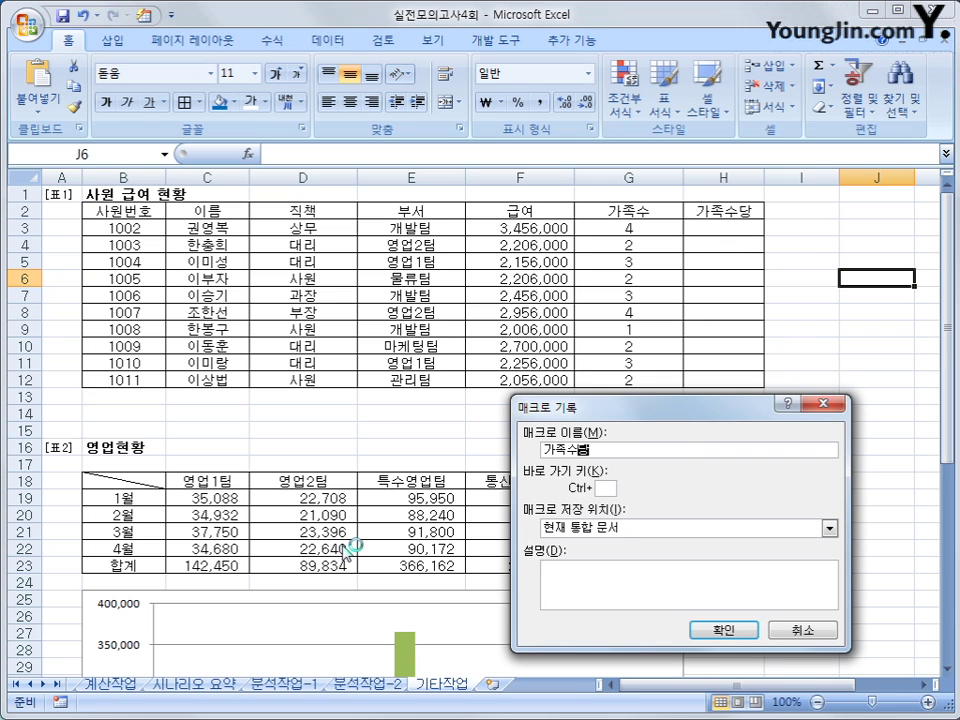
{"action": "left_click", "coordinate": [716, 632]}
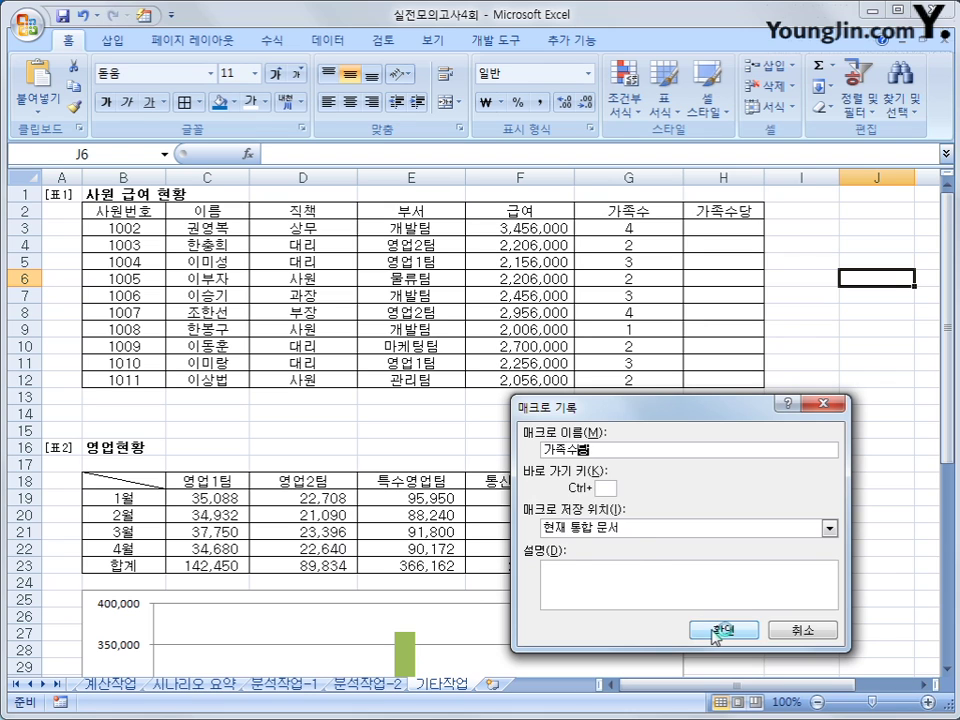
- Enter the formula =G3*55000 in cell H3 to calculate the first employee's 가족수당
{"action": "left_click", "coordinate": [746, 231]}
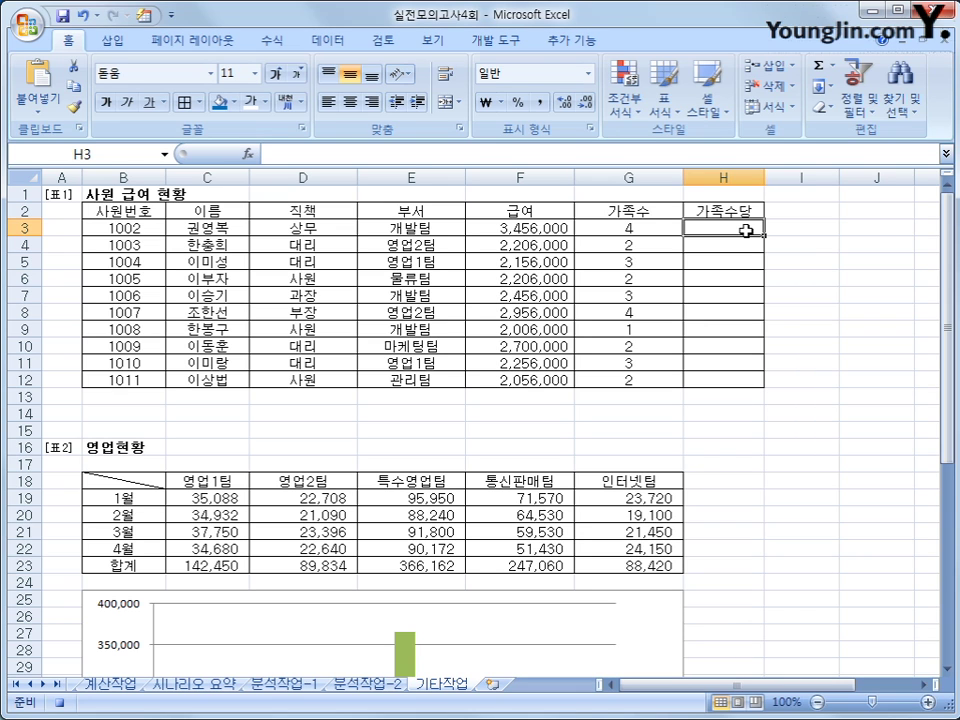
{"action": "type", "text": "="}
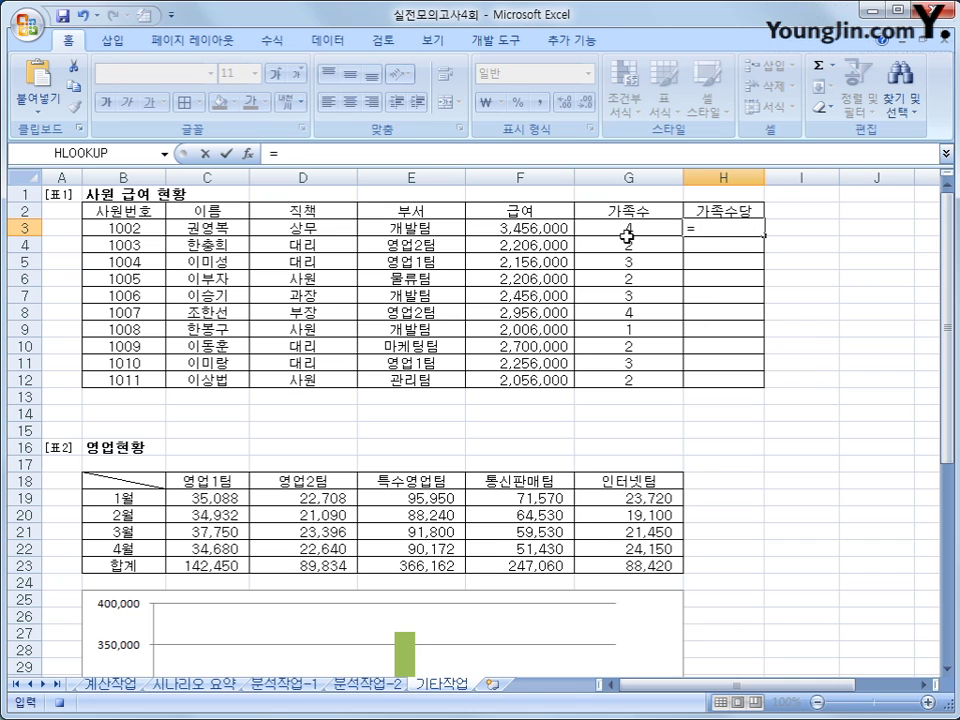
{"action": "left_click", "coordinate": [624, 227]}
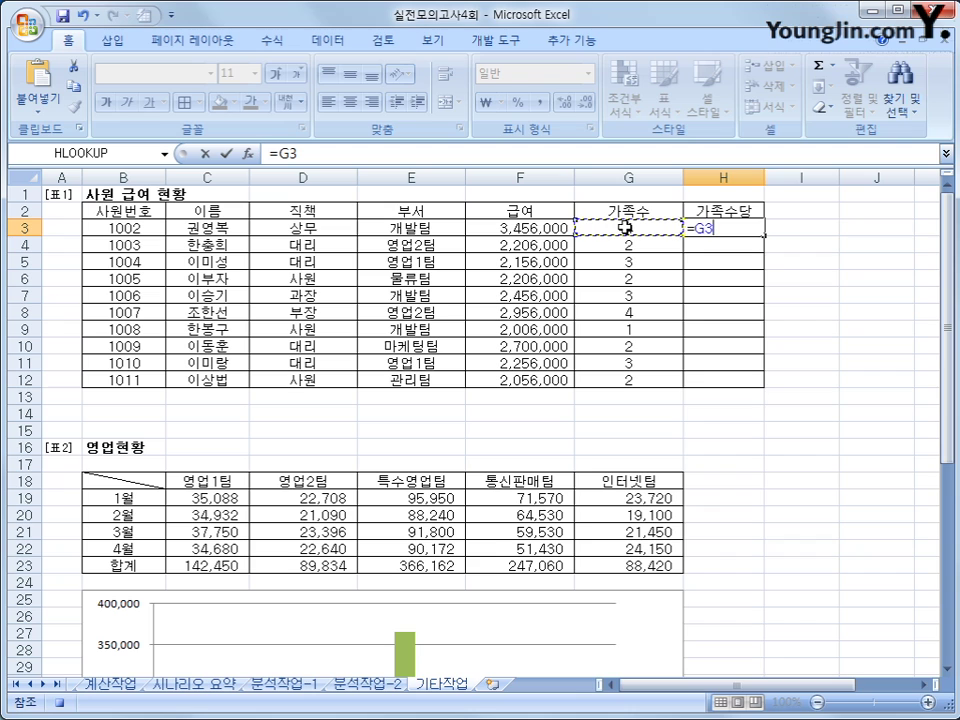
{"action": "type", "text": "*55"}
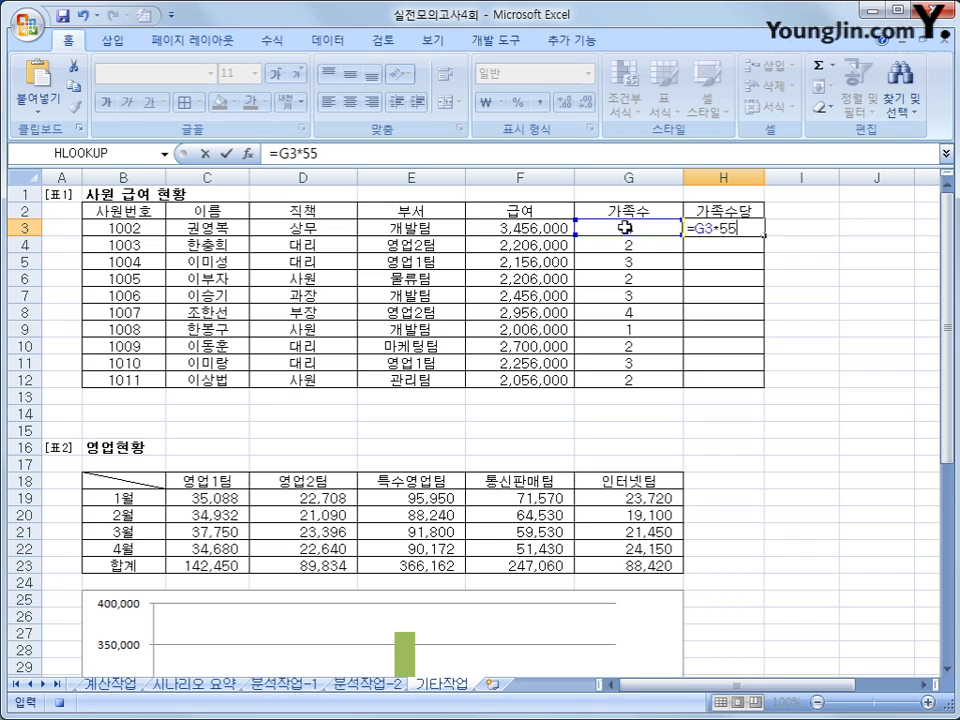
{"action": "type", "text": "000"}
{"action": "key", "text": "Return"}
- Fill the H3 formula down through H12 and stop recording the macro
{"action": "left_click", "coordinate": [692, 228]}
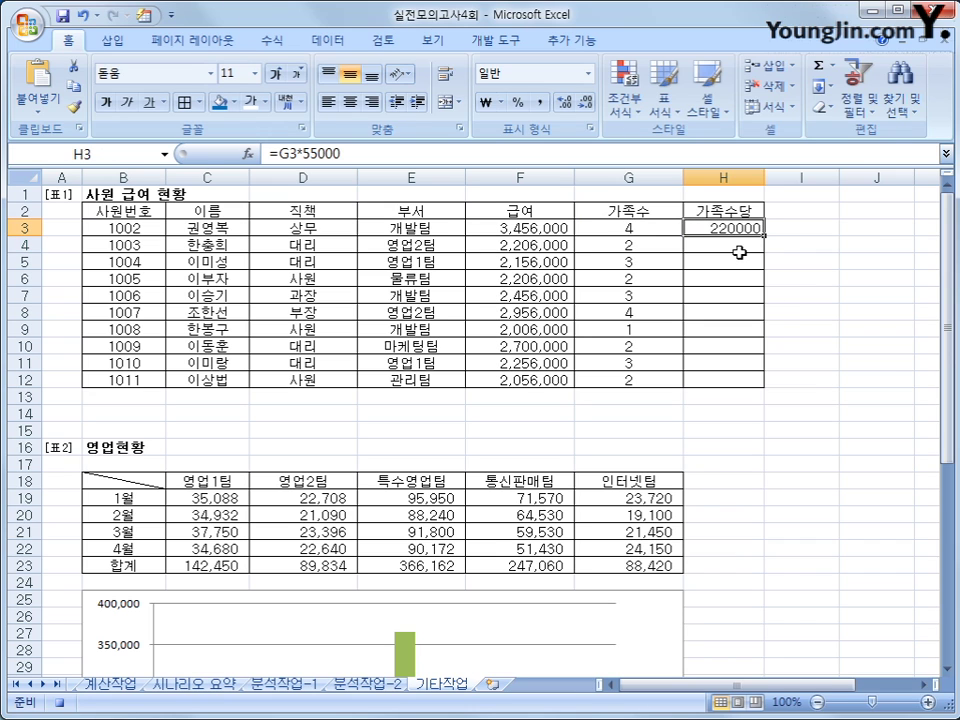
{"action": "left_click_drag", "start_coordinate": [764, 236], "coordinate": [764, 387]}
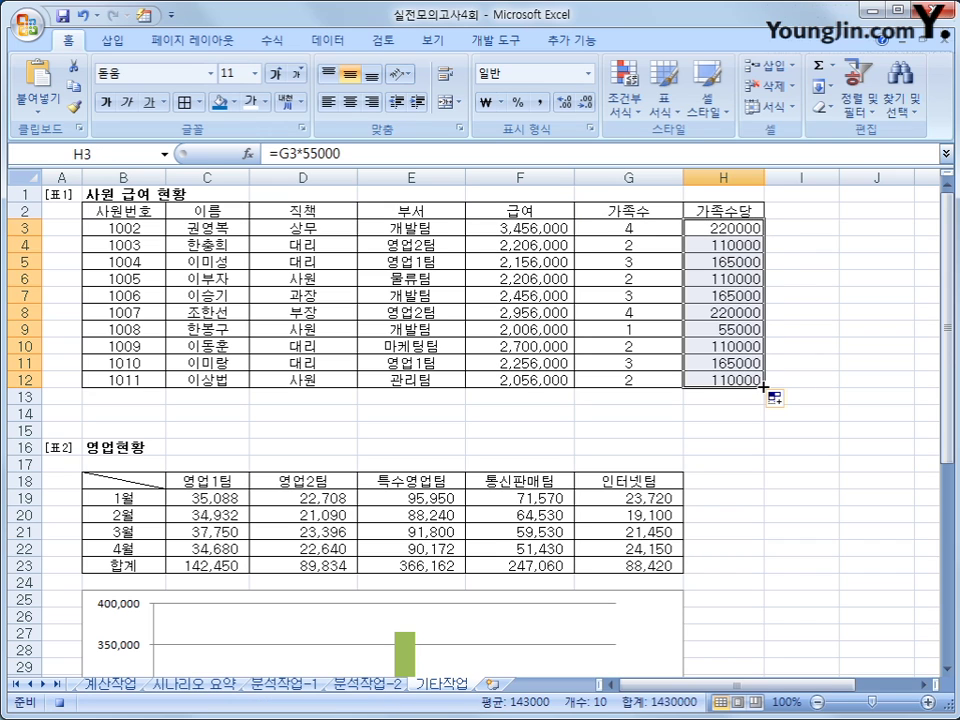
{"action": "left_click", "coordinate": [739, 380]}
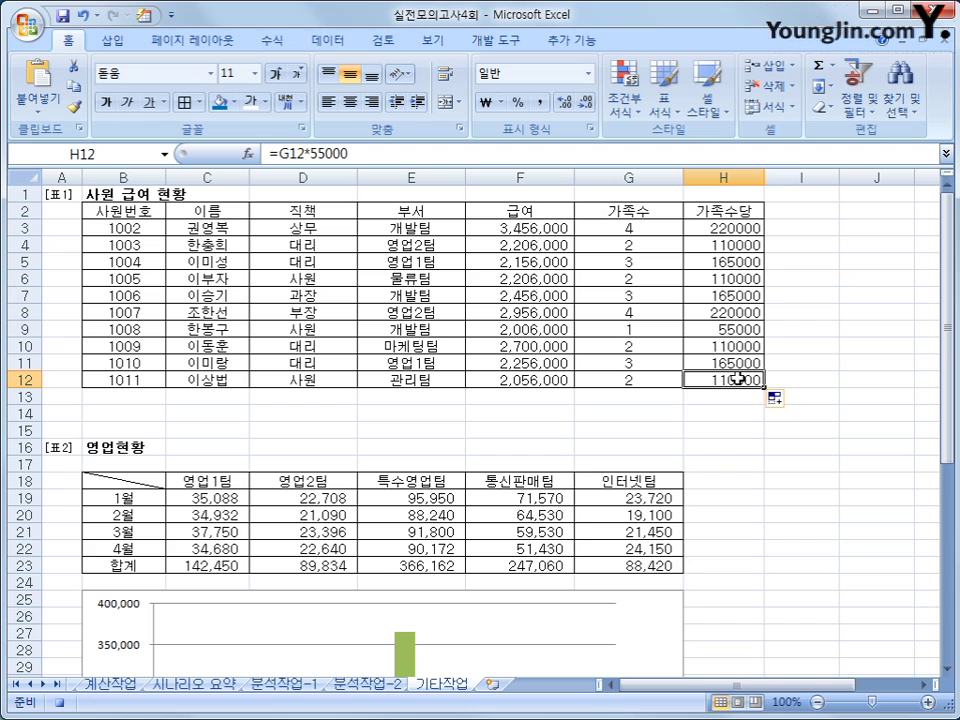
{"action": "left_click", "coordinate": [66, 697]}
- Draw an ellipse fitted to cells J3:K4, about 0.93 cm high and 4.23 cm wide, with the text 가족수당
{"action": "left_click", "coordinate": [113, 40]}
{"action": "left_click", "coordinate": [208, 92]}
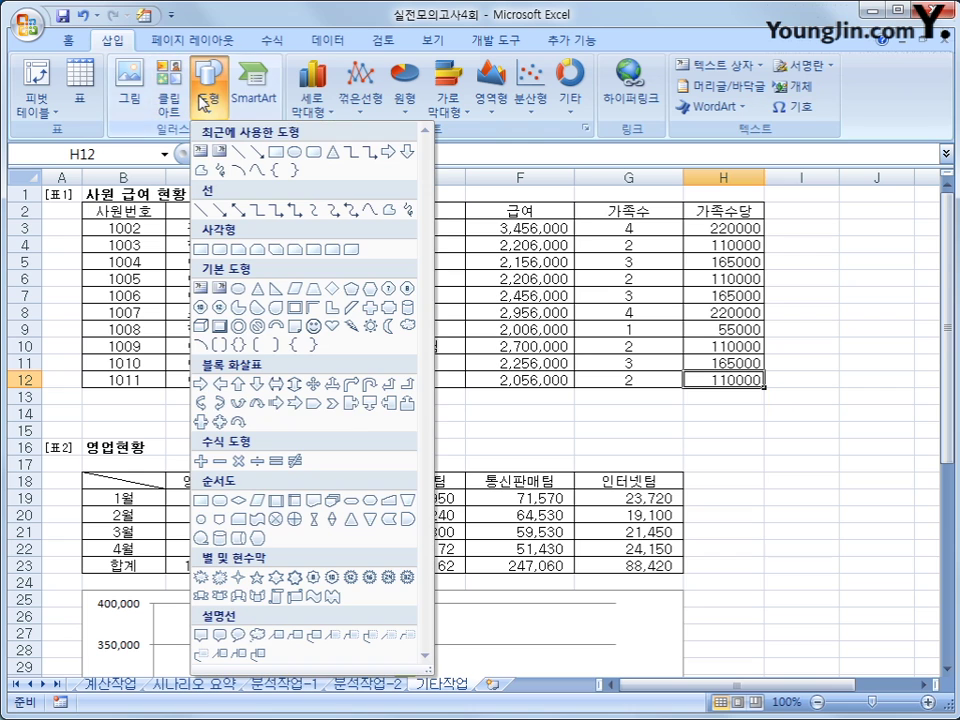
{"action": "left_click", "coordinate": [240, 288]}
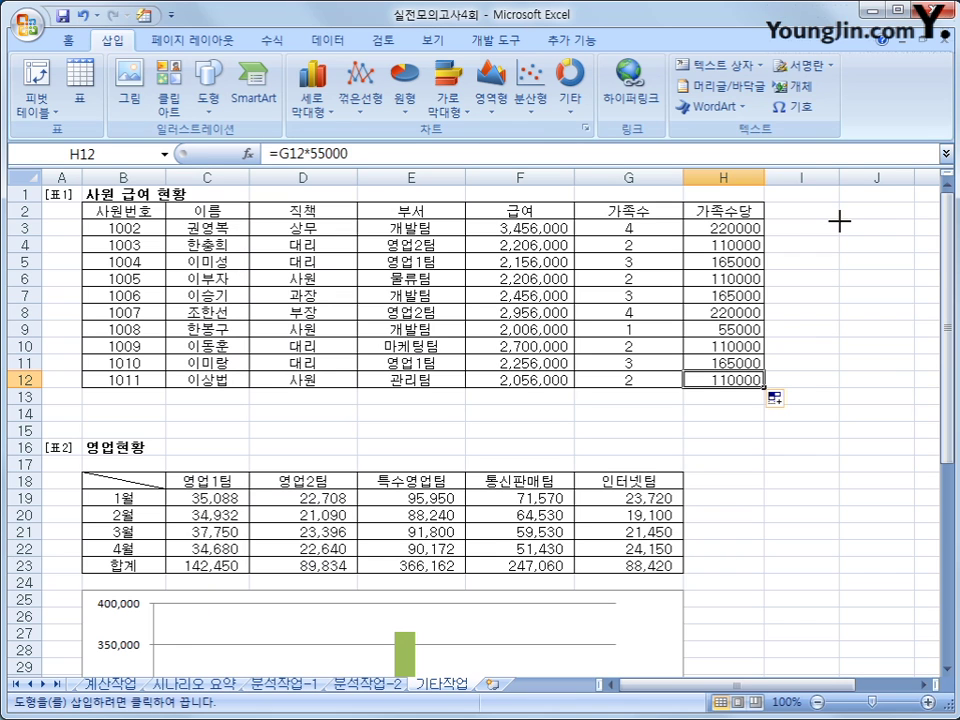
{"action": "mouse_move", "coordinate": [838, 219]}
{"action": "left_mouse_down"}
{"action": "mouse_move", "coordinate": [904, 261]}
{"action": "mouse_move", "coordinate": [933, 260]}
{"action": "mouse_move", "coordinate": [570, 259]}
{"action": "left_mouse_up"}
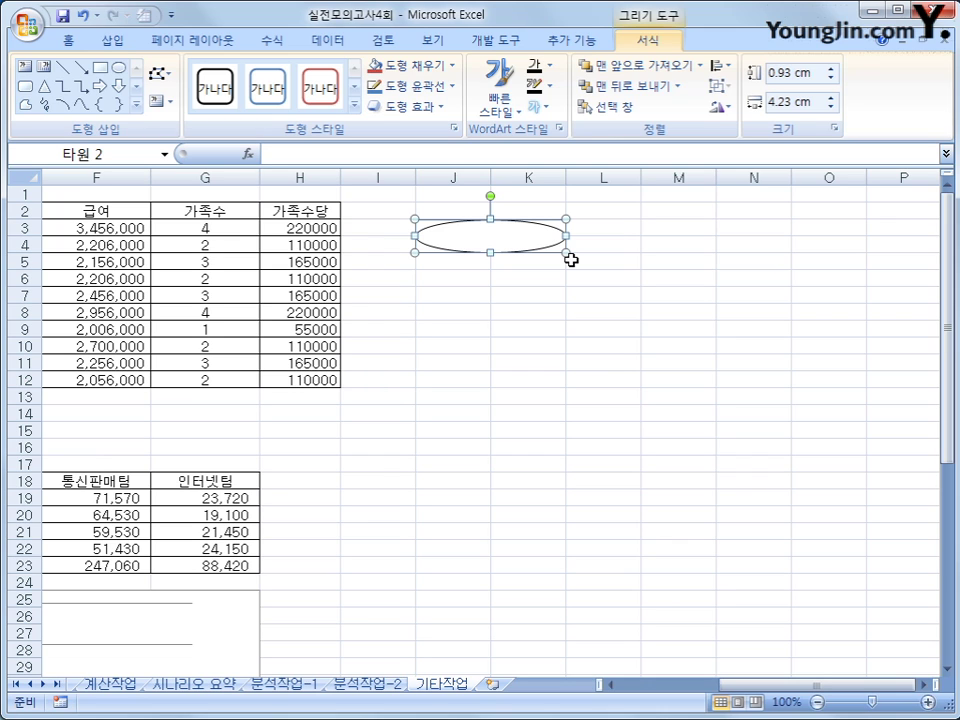
{"action": "type", "text": "가족수당"}
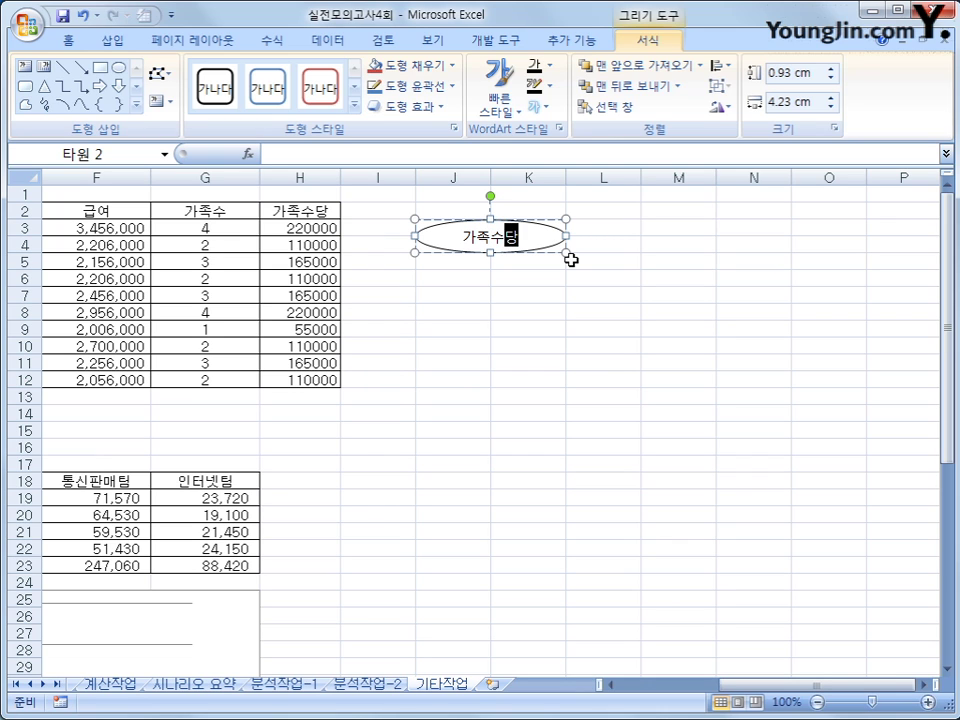
- Assign the 가족수당 macro to the ellipse and deselect the shape
{"action": "left_click", "coordinate": [550, 256]}
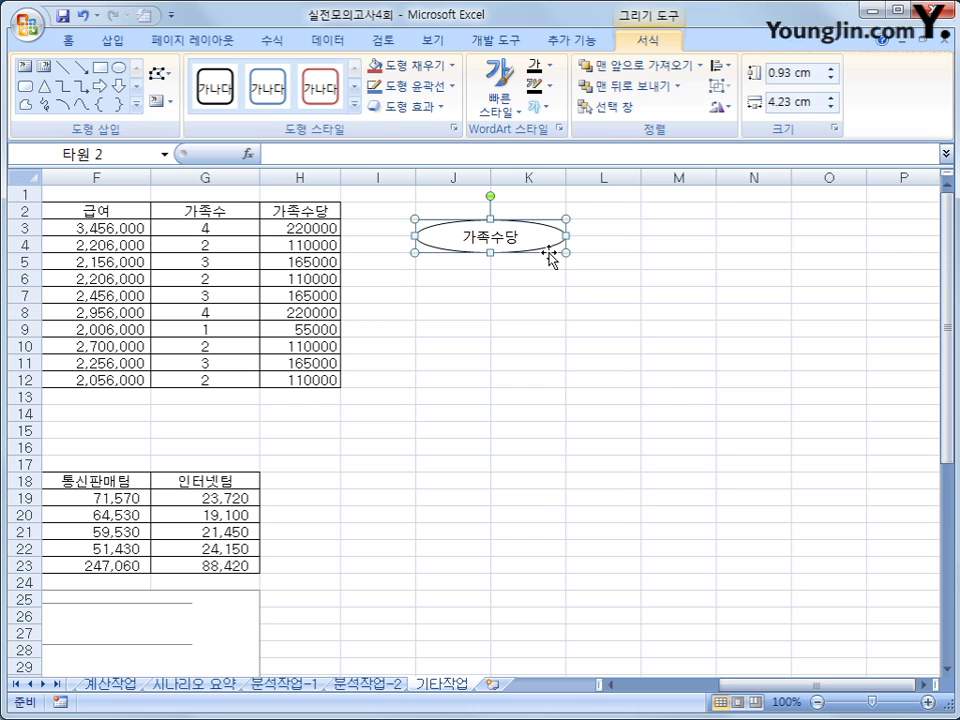
{"action": "right_click", "coordinate": [550, 256]}
{"action": "left_click", "coordinate": [649, 448]}
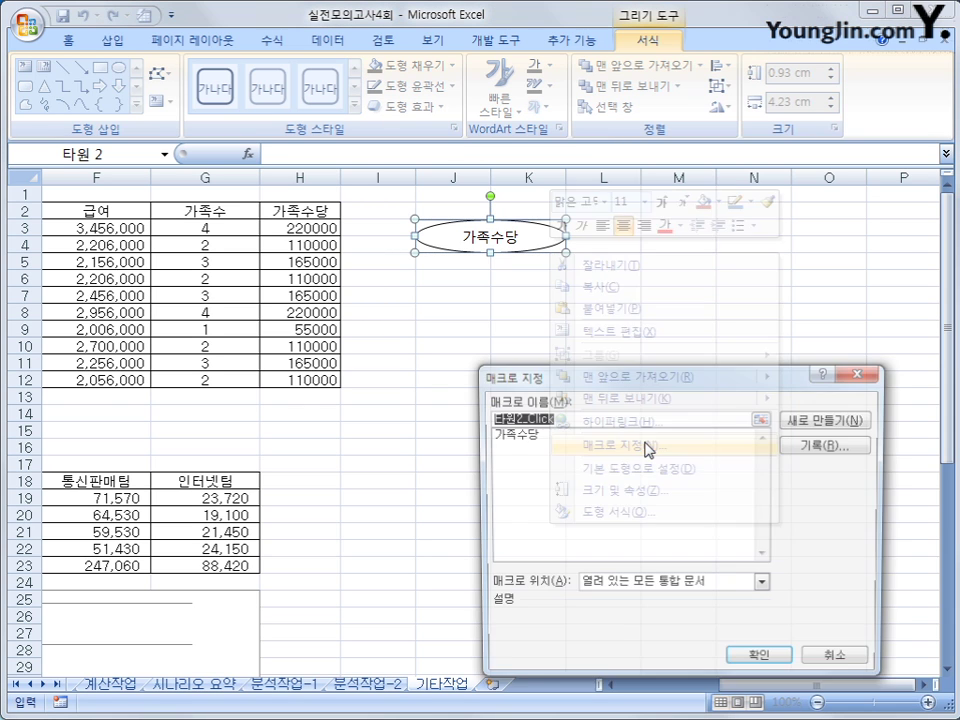
{"action": "left_click_drag", "start_coordinate": [598, 388], "coordinate": [510, 330]}
{"action": "left_click", "coordinate": [466, 393]}
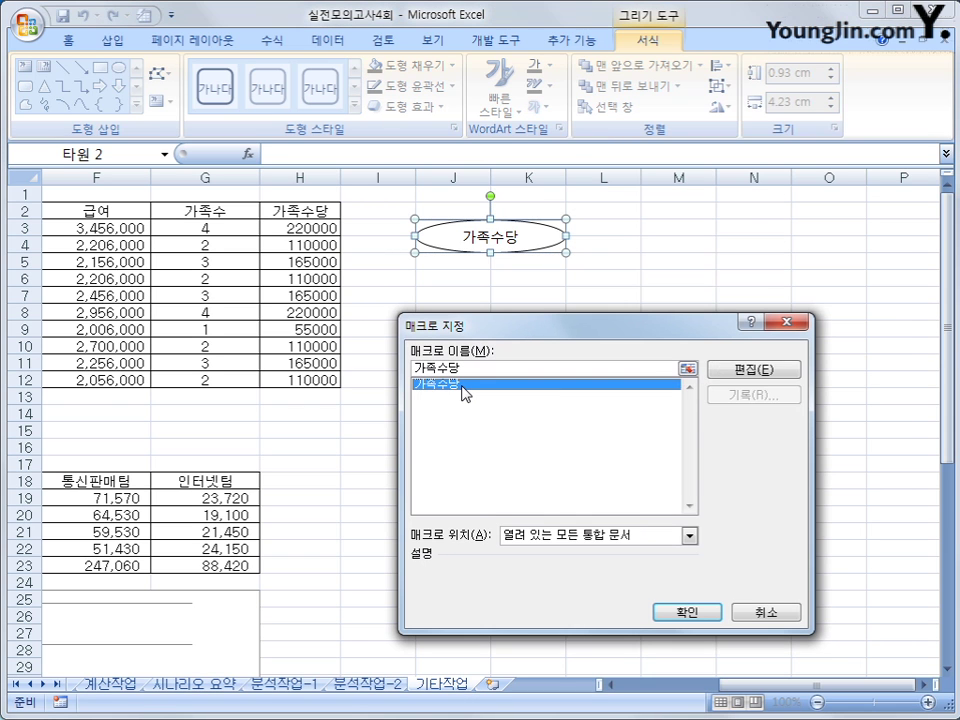
{"action": "left_click", "coordinate": [682, 613]}
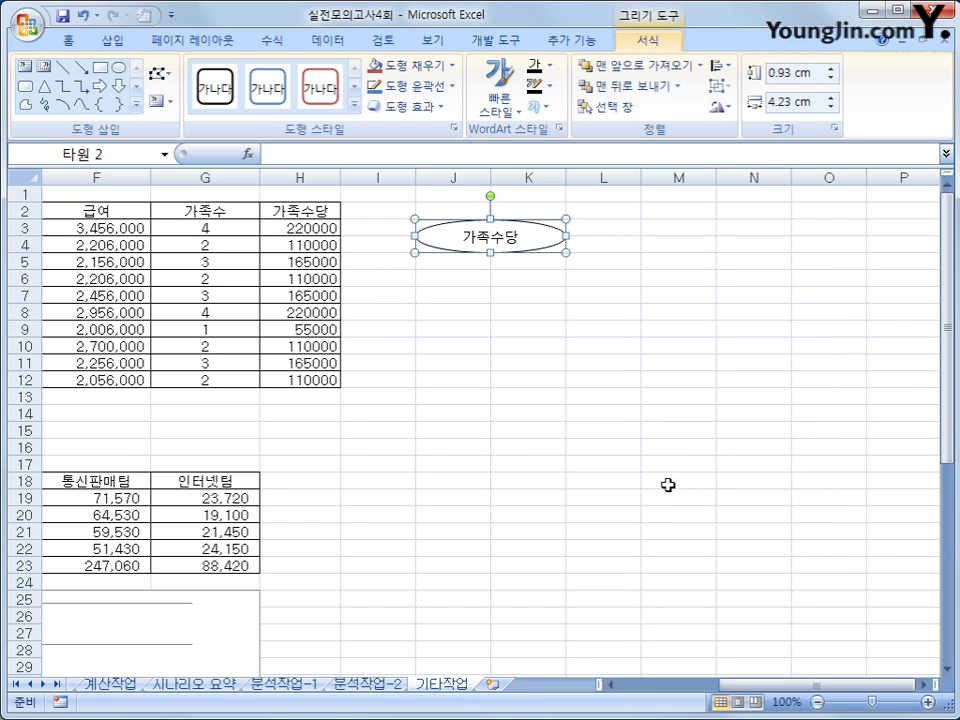
{"action": "left_click", "coordinate": [731, 364]}
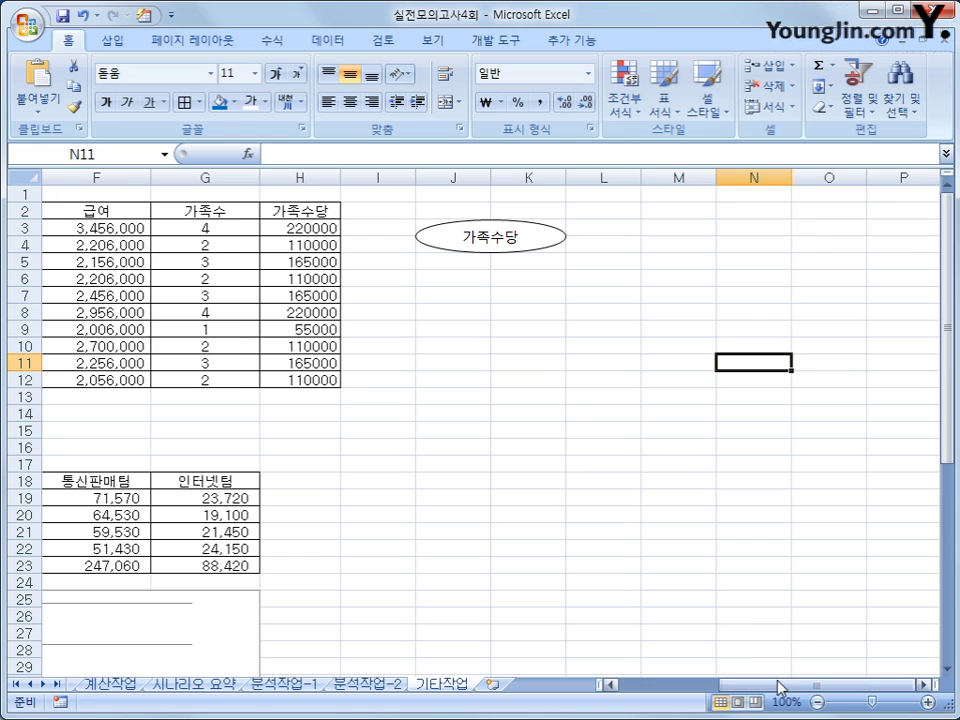
- Select empty cell G14 and start recording a macro named 서식지정 stored in the current workbook
{"action": "left_click_drag", "start_coordinate": [765, 684], "coordinate": [690, 702]}
{"action": "left_click", "coordinate": [608, 416]}
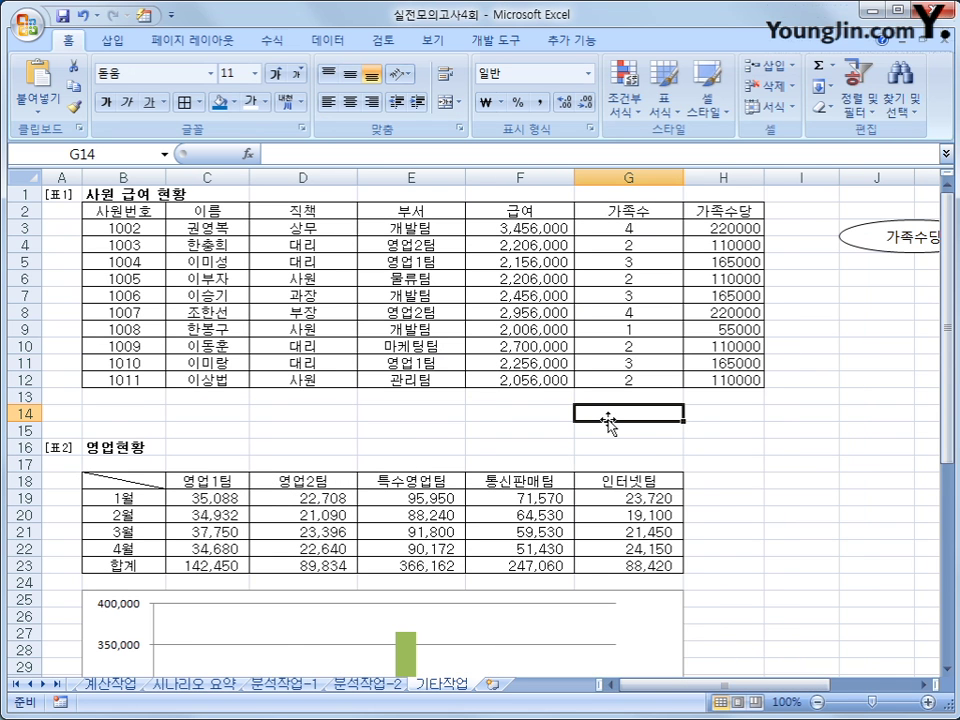
{"action": "left_click", "coordinate": [60, 702]}
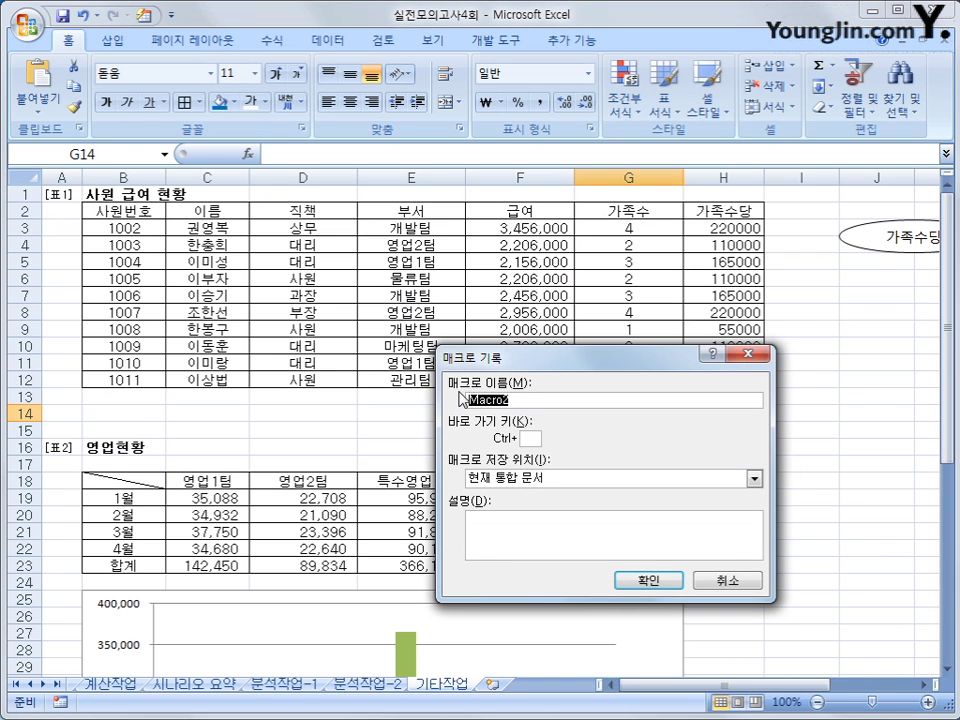
{"action": "type", "text": "서식지정"}
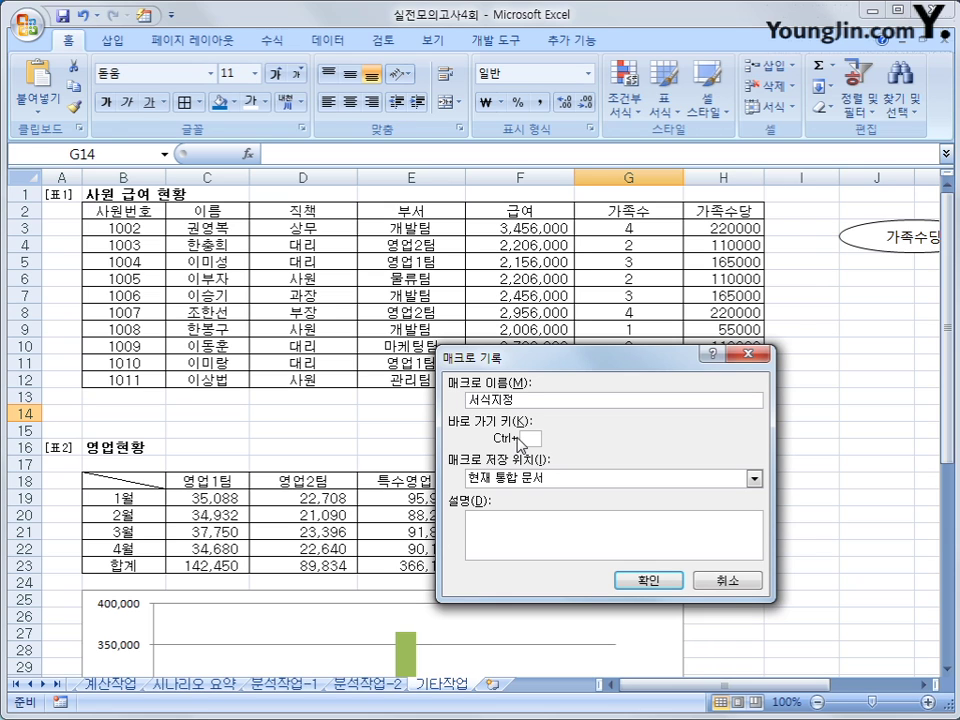
{"action": "left_click", "coordinate": [670, 582]}
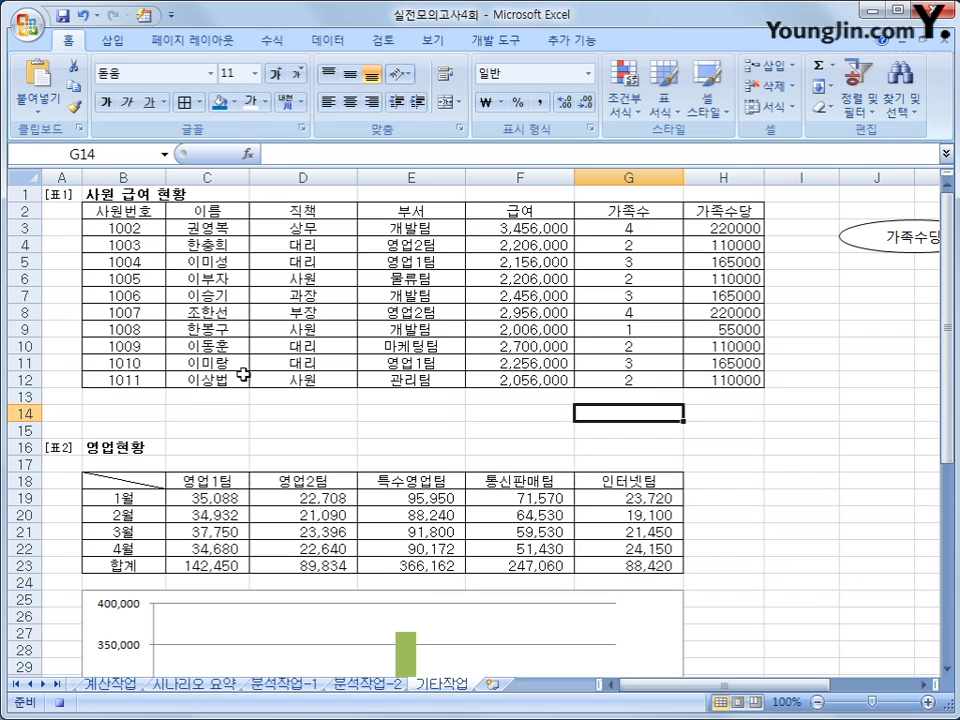
- Format the 급여 values F3:F12 in italics with a yellow fill, and stop recording the macro
{"action": "left_click_drag", "start_coordinate": [546, 232], "coordinate": [548, 394]}
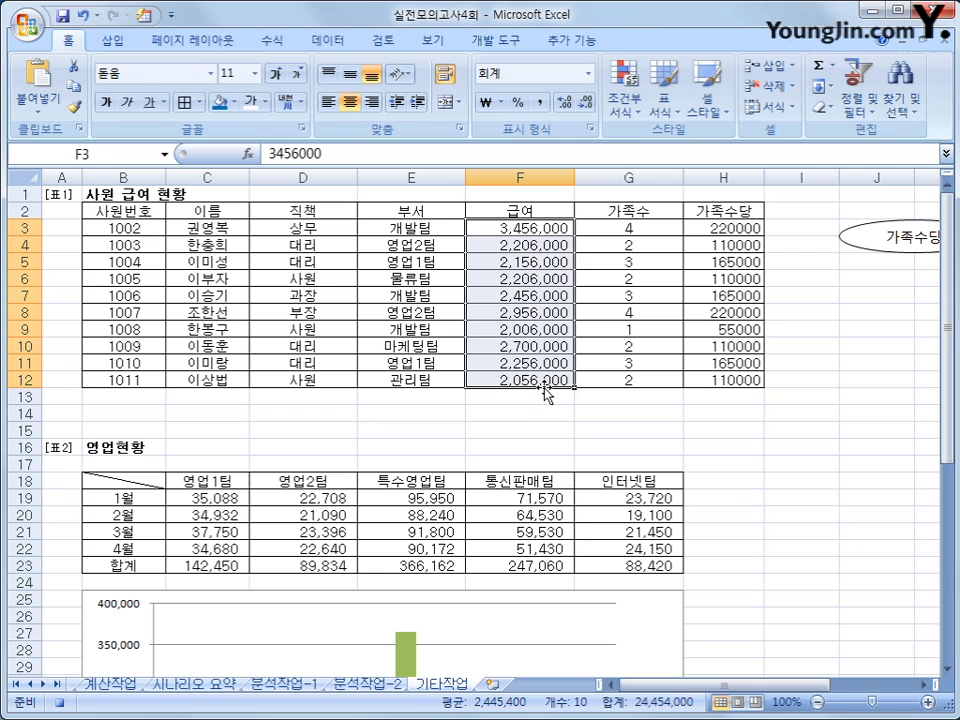
{"action": "left_click", "coordinate": [125, 104]}
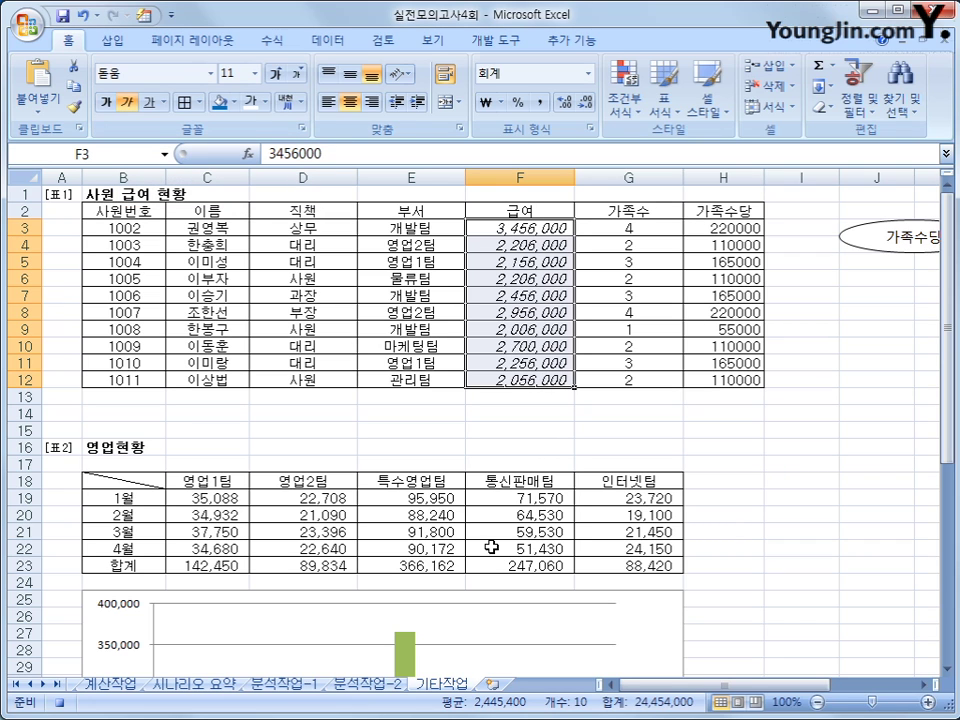
{"action": "left_click", "coordinate": [234, 108]}
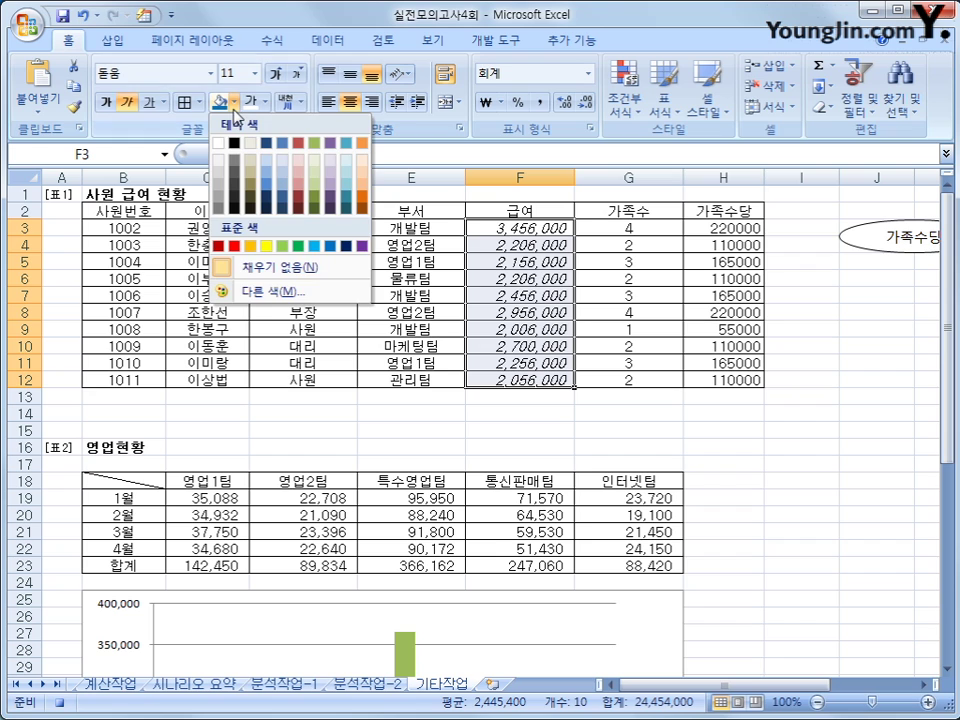
{"action": "left_click", "coordinate": [268, 247]}
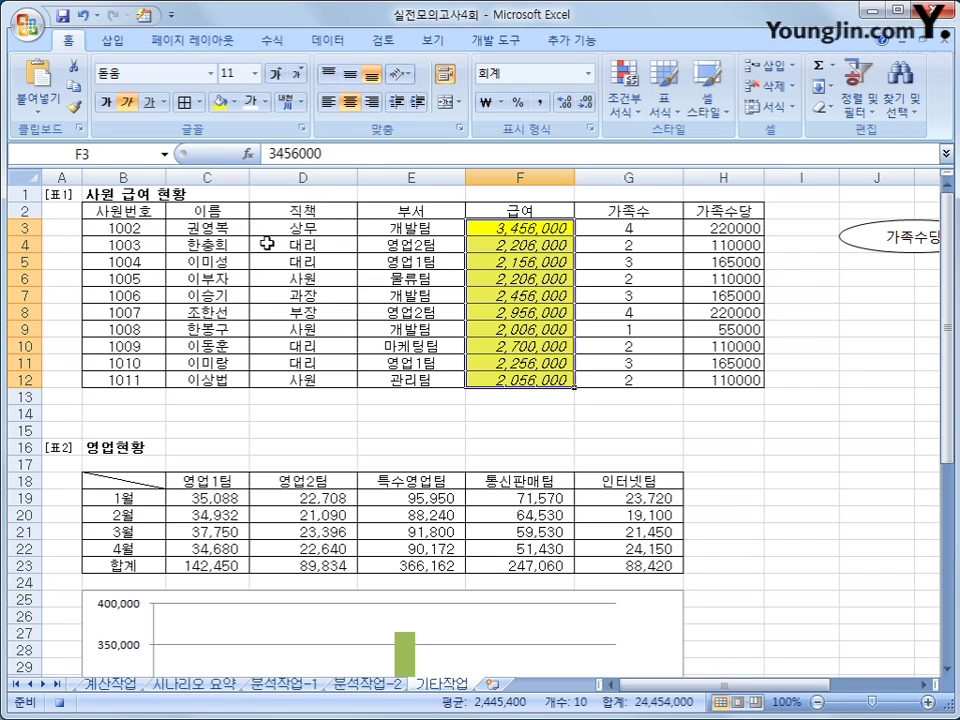
{"action": "left_click", "coordinate": [484, 380]}
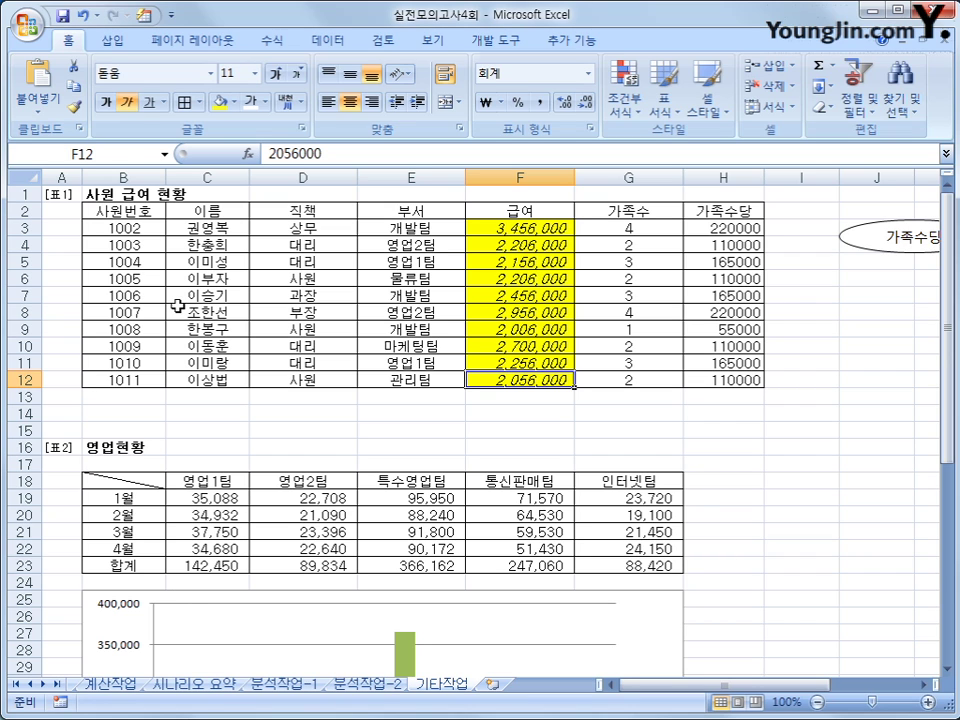
- Draw a rectangle fitted to cells J6:K7, about 0.95 cm high and 4.23 cm wide, with the text 서식지정
{"action": "left_click", "coordinate": [112, 41]}
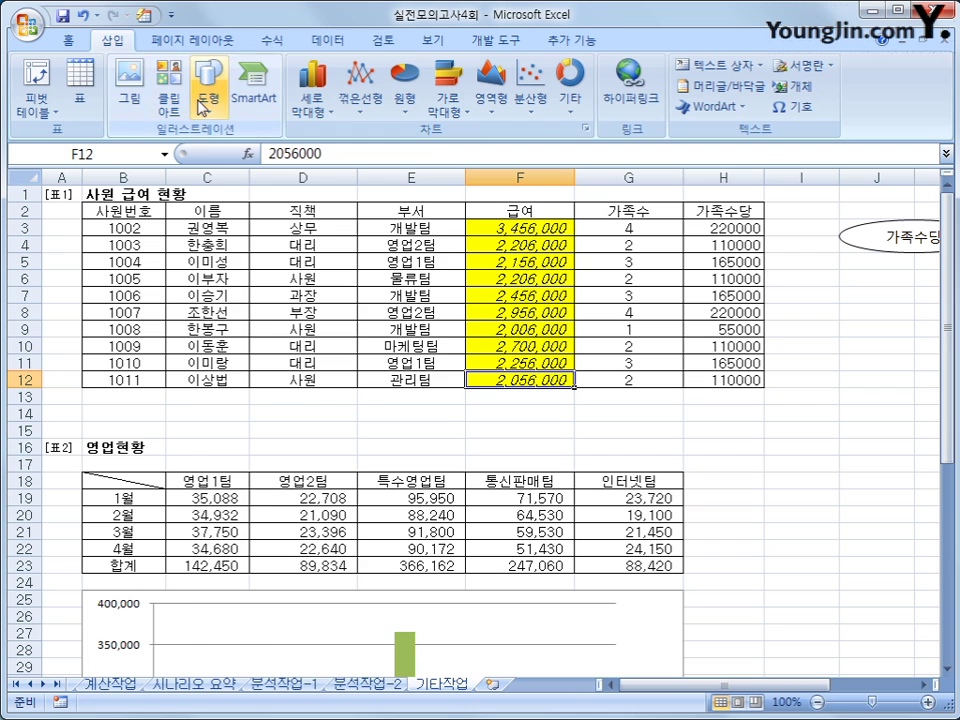
{"action": "left_click", "coordinate": [207, 97]}
{"action": "left_click", "coordinate": [203, 250]}
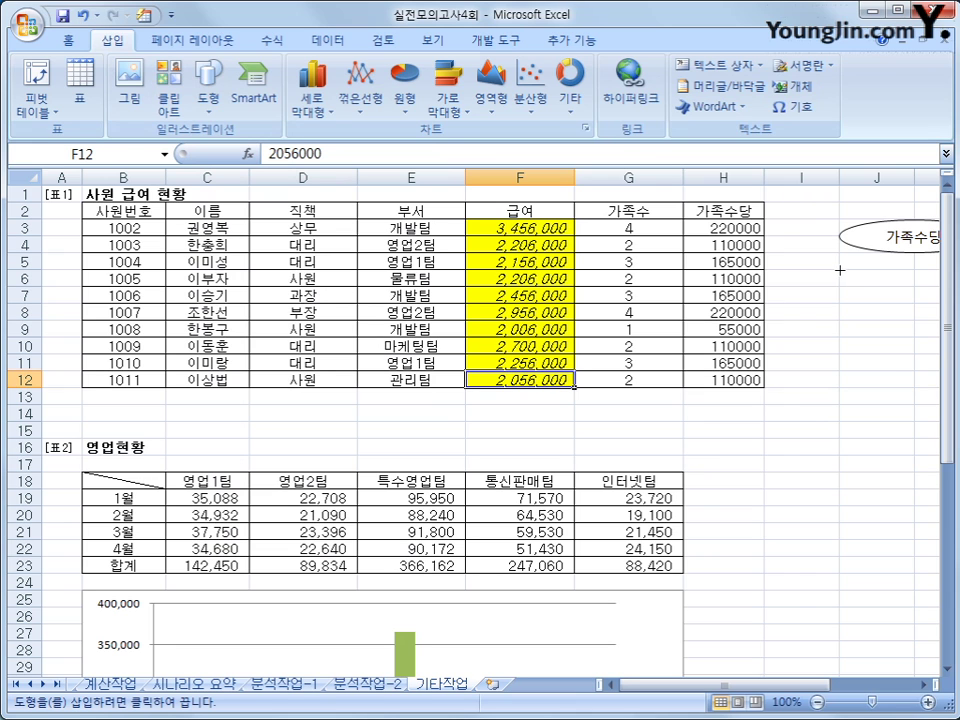
{"action": "left_click_drag", "start_coordinate": [840, 270], "coordinate": [253, 297]}
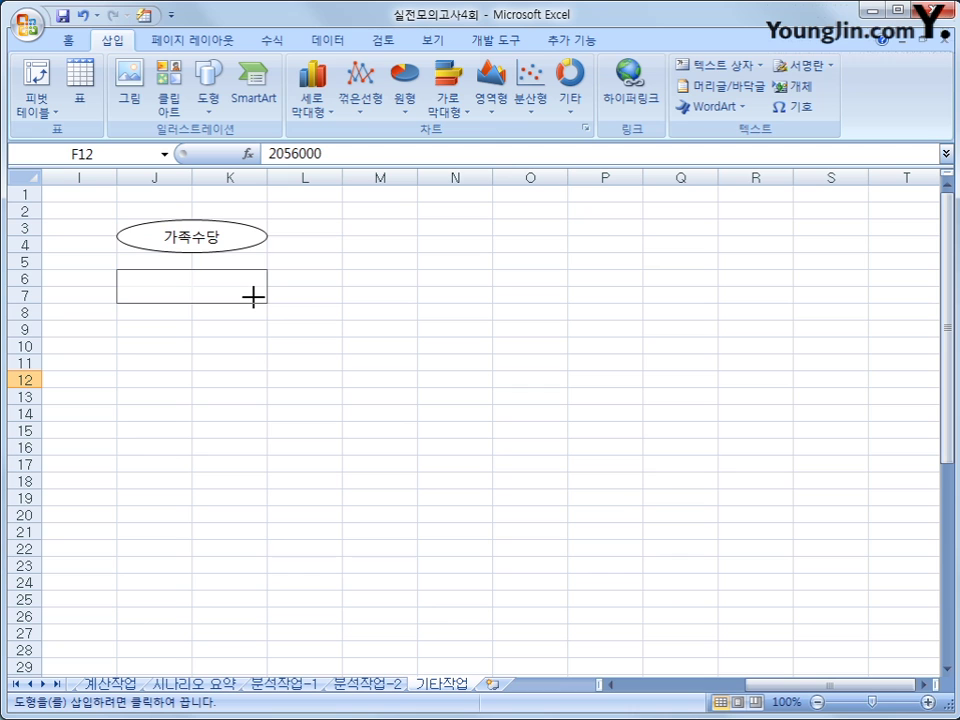
{"action": "left_click_drag", "start_coordinate": [253, 297], "coordinate": [291, 302]}
{"action": "left_click", "coordinate": [193, 287]}
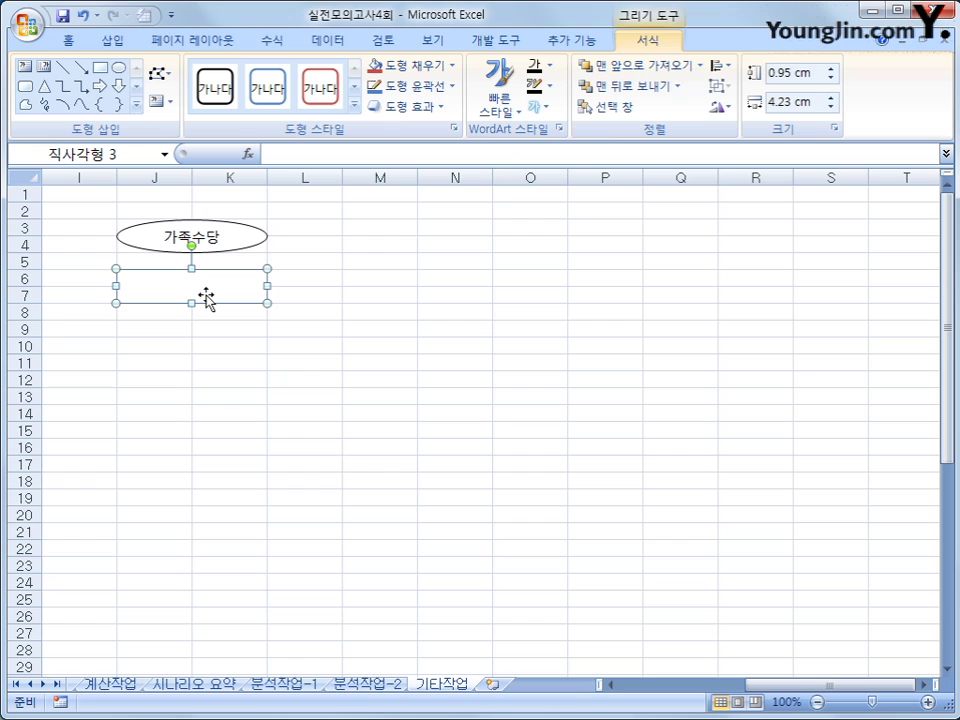
{"action": "type", "text": "서식지정"}
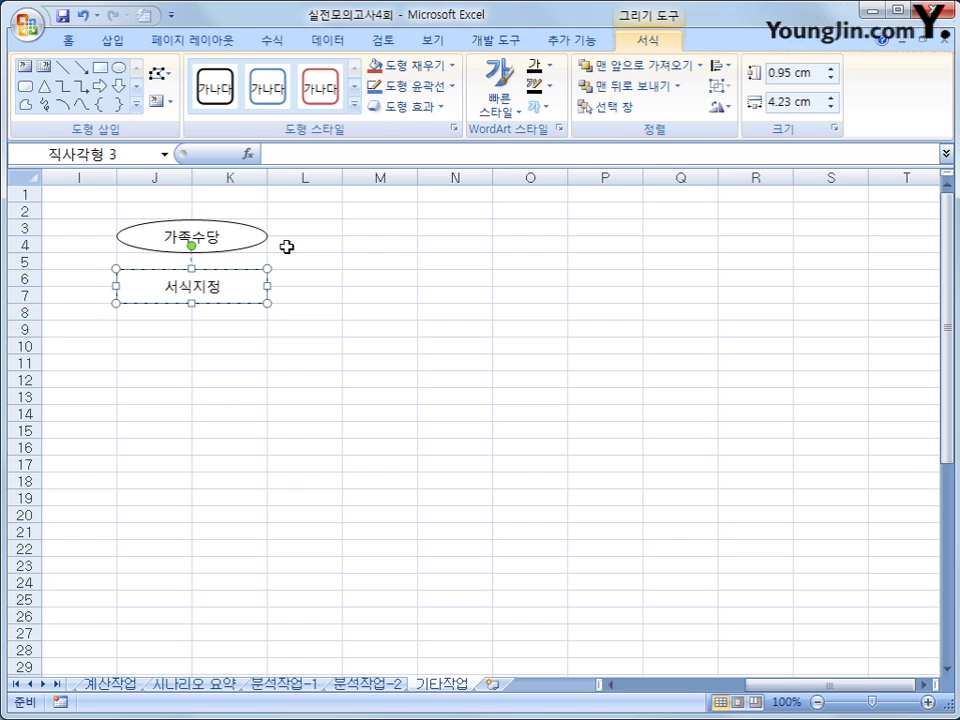
- Assign the 서식지정 macro to the rectangle and deselect the shape
{"action": "right_click", "coordinate": [230, 273]}
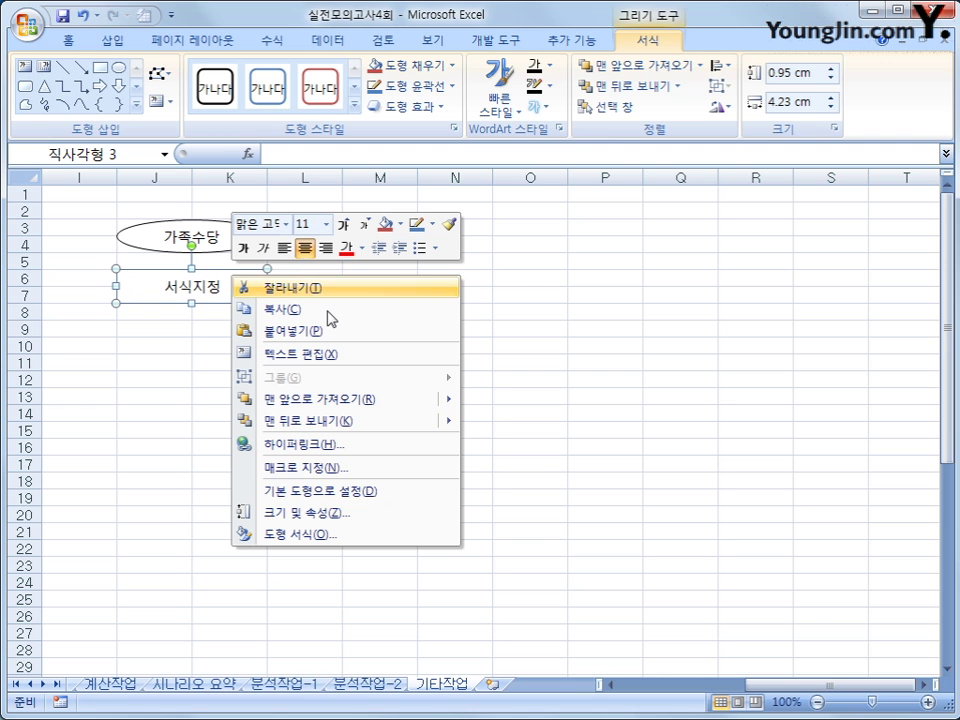
{"action": "left_click", "coordinate": [370, 468]}
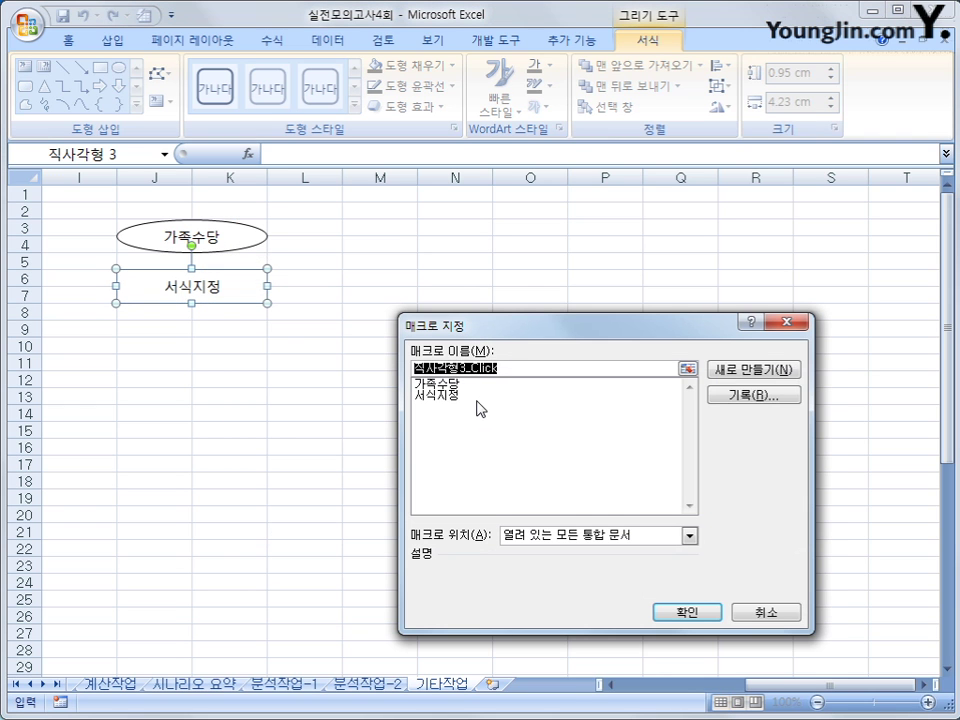
{"action": "left_click", "coordinate": [478, 396]}
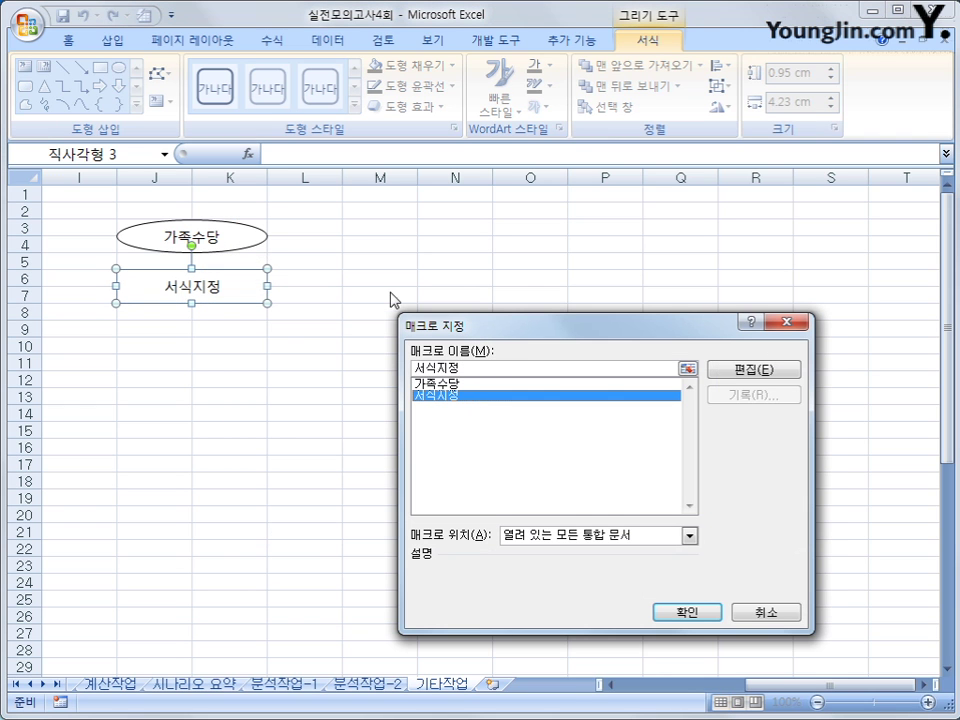
{"action": "left_click", "coordinate": [668, 617]}
{"action": "left_click", "coordinate": [563, 599]}
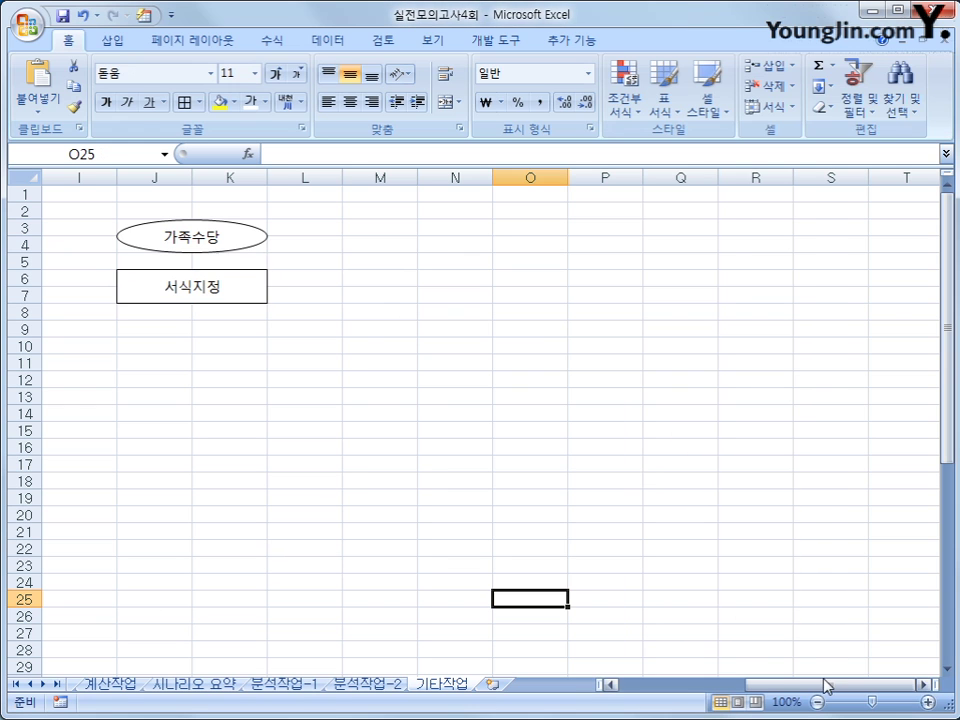
- Delete the 2월 series from the column chart below the 영업현황 table
{"action": "scroll", "coordinate": [700, 600], "scroll_direction": "left", "scroll_amount": 3}
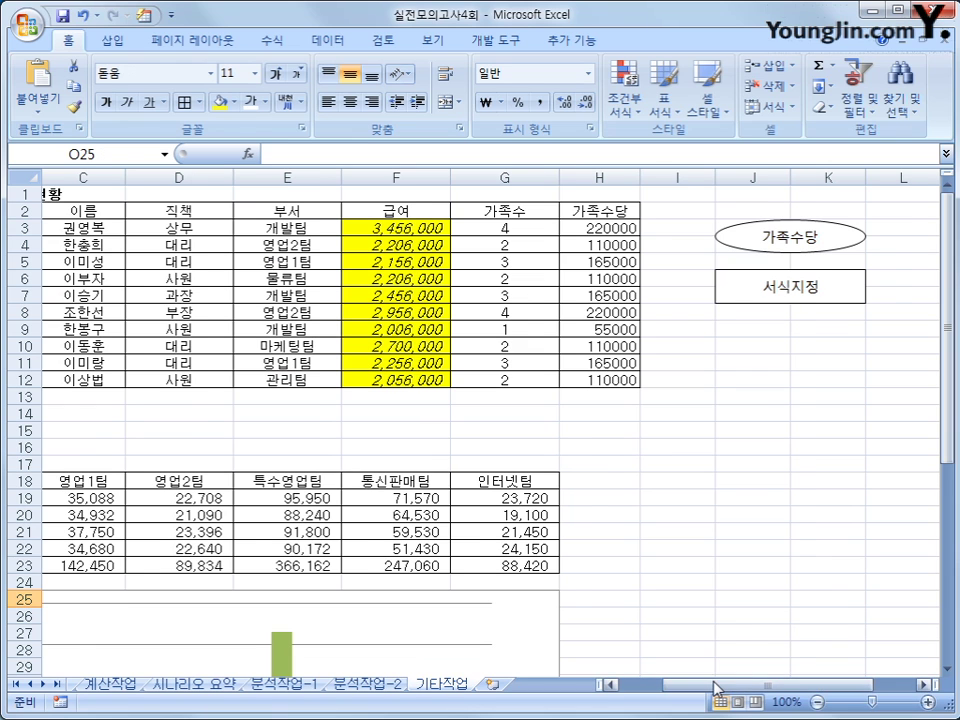
{"action": "scroll", "coordinate": [720, 688], "scroll_direction": "left", "scroll_amount": 1}
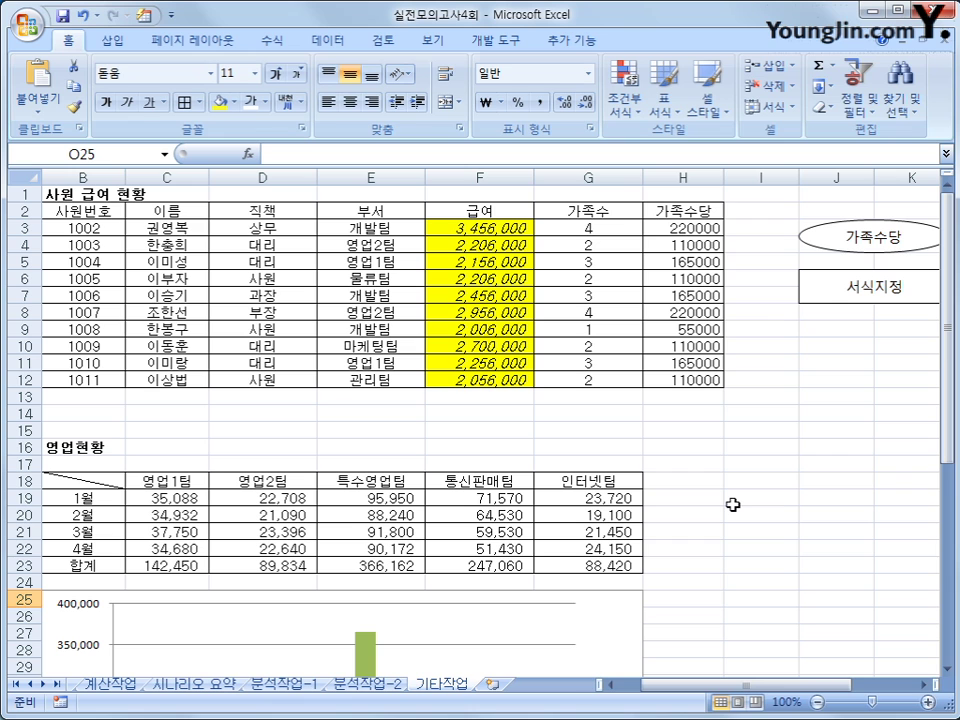
{"action": "scroll", "coordinate": [705, 515], "scroll_direction": "down", "scroll_amount": 4}
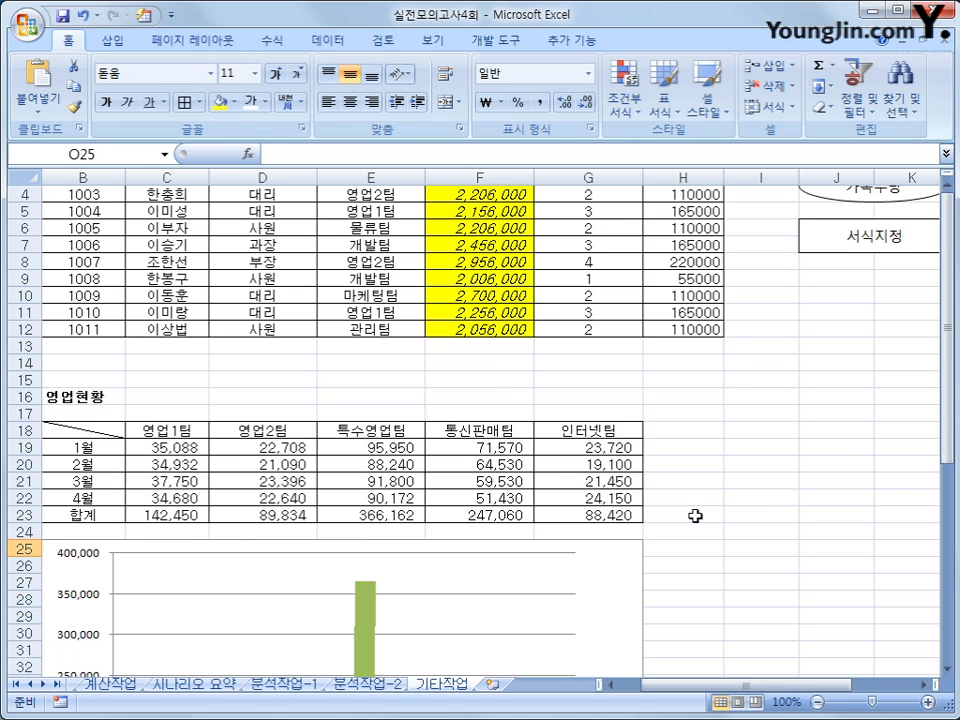
{"action": "left_click", "coordinate": [946, 668]}
{"action": "left_click", "coordinate": [946, 668]}
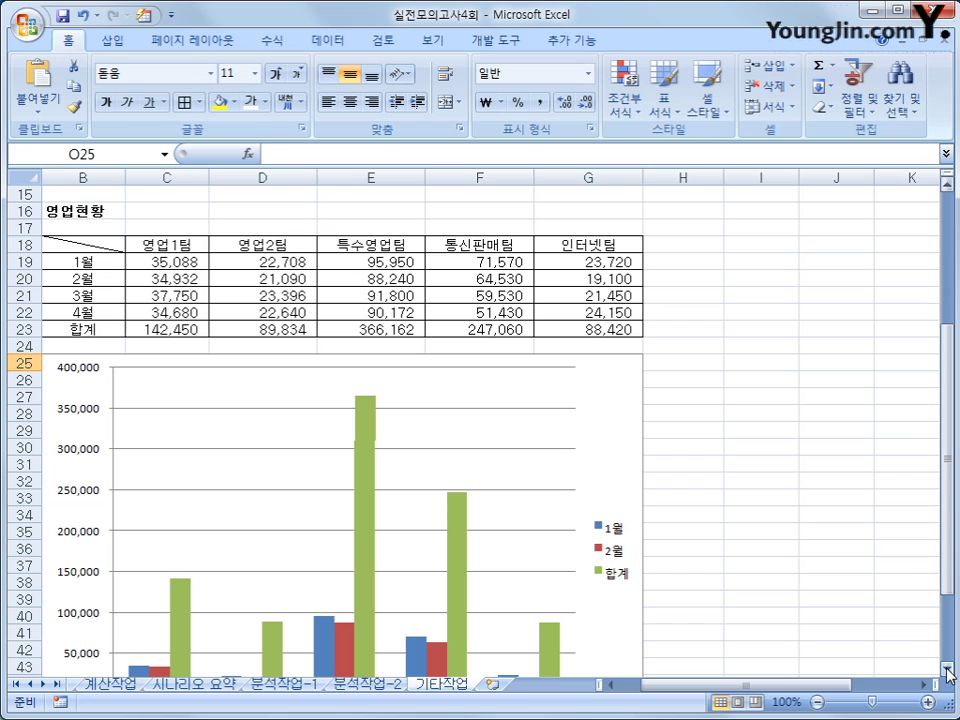
{"action": "scroll", "coordinate": [688, 616], "scroll_direction": "down", "scroll_amount": 1}
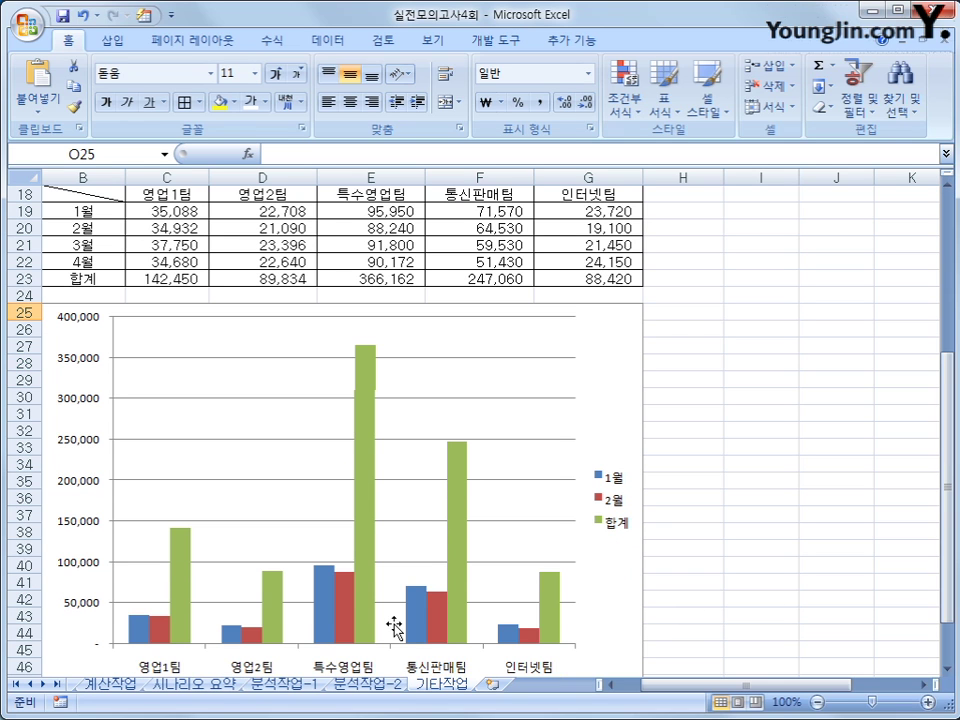
{"action": "left_click", "coordinate": [347, 606]}
{"action": "mouse_move", "coordinate": [347, 606]}
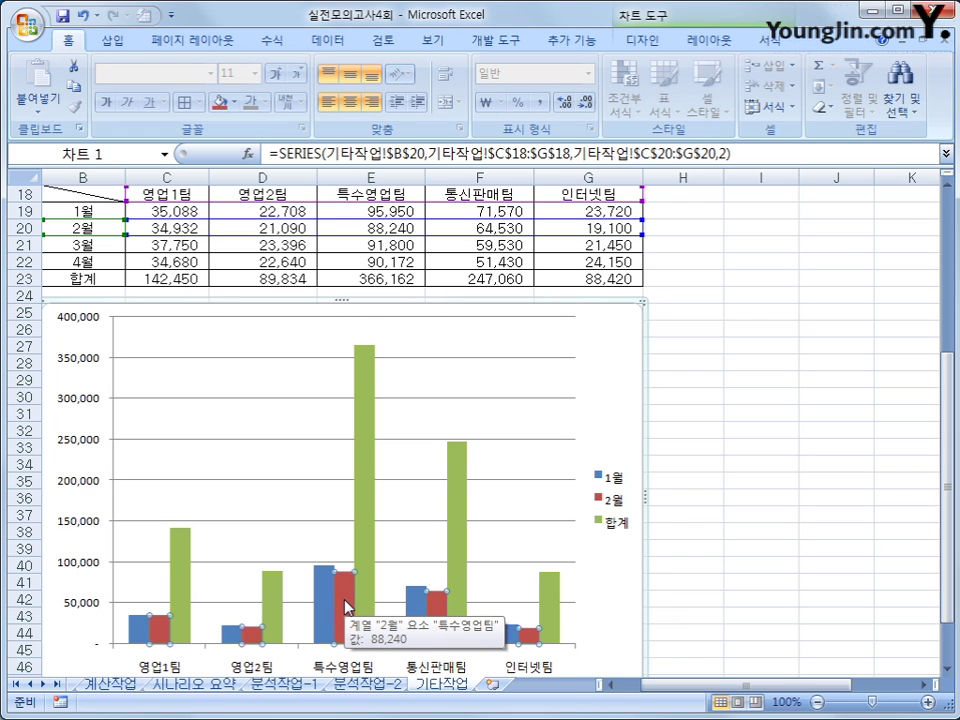
{"action": "key", "text": "Delete"}
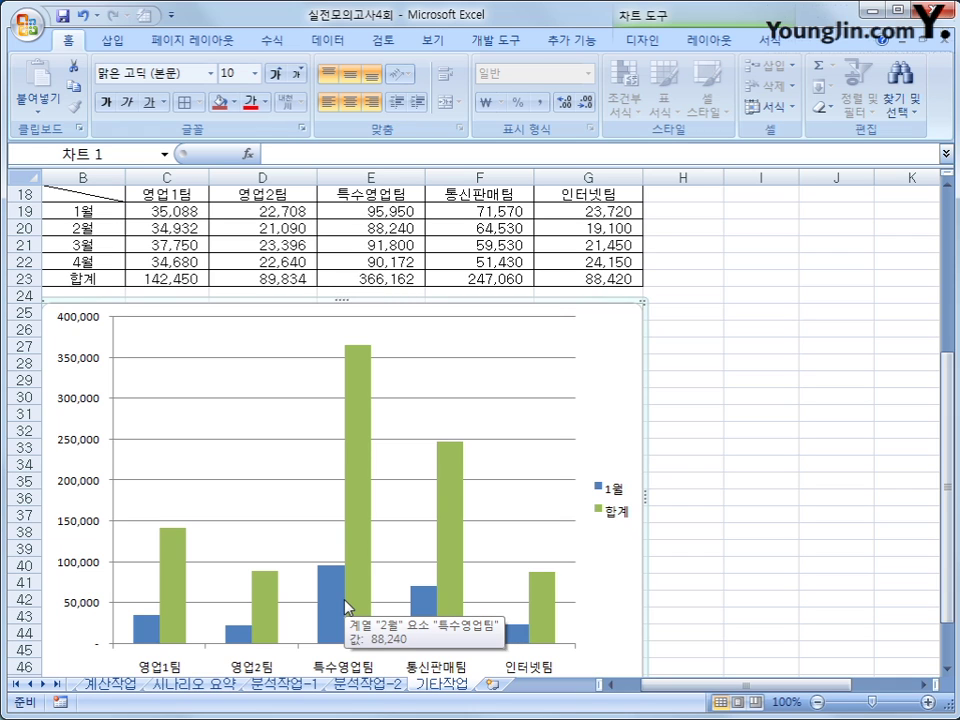
- Change the chart type of the 합계 series to a line with markers
{"action": "left_click", "coordinate": [364, 467]}
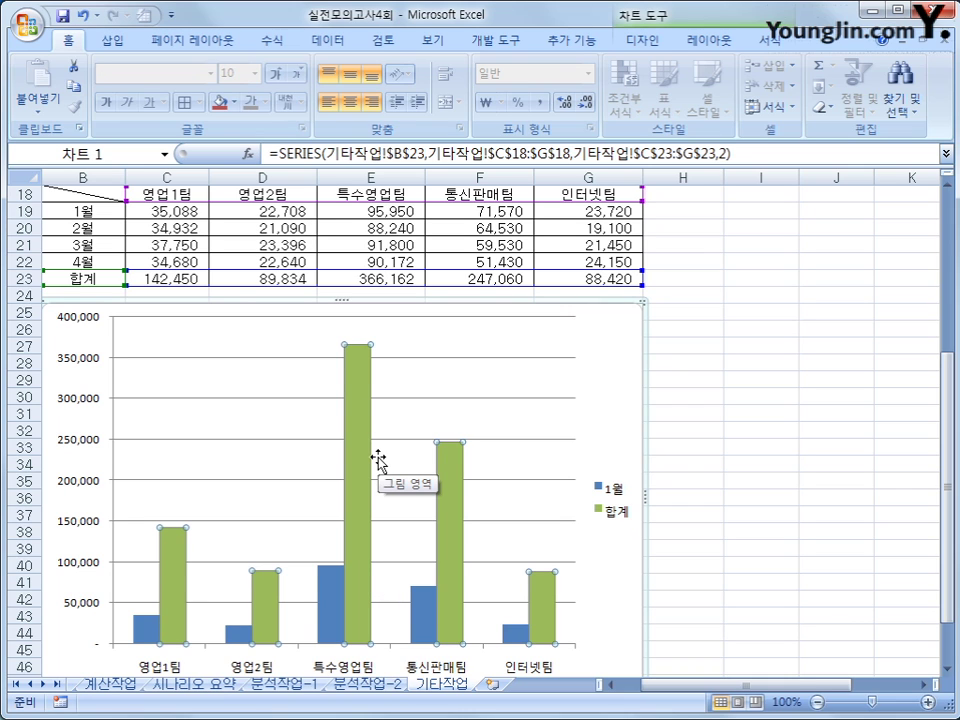
{"action": "right_click", "coordinate": [355, 370]}
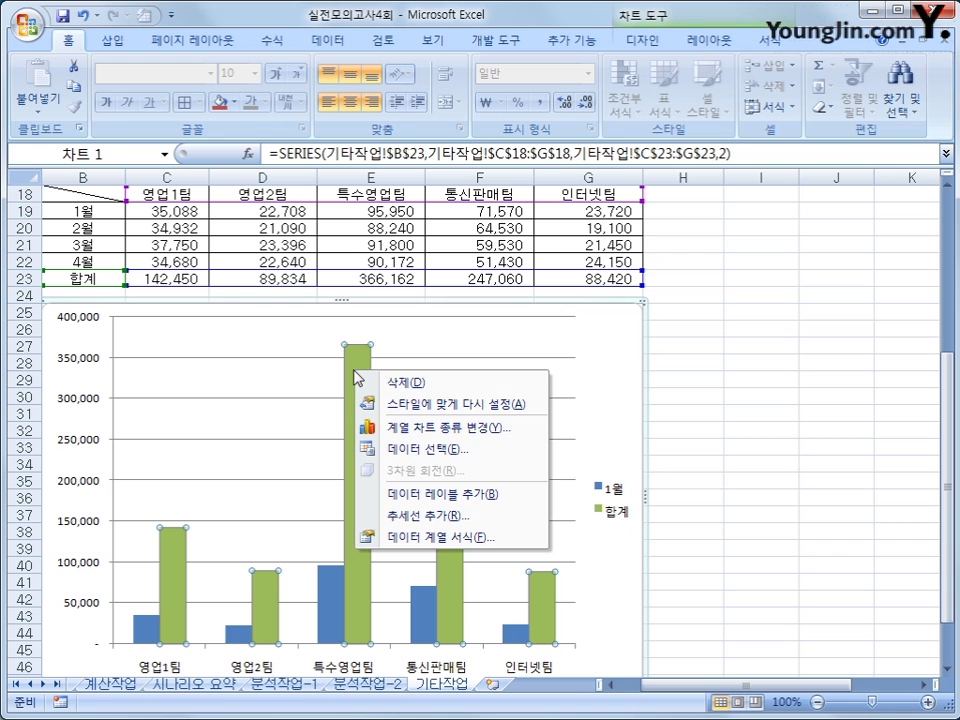
{"action": "left_click", "coordinate": [523, 431]}
{"action": "left_click", "coordinate": [586, 468]}
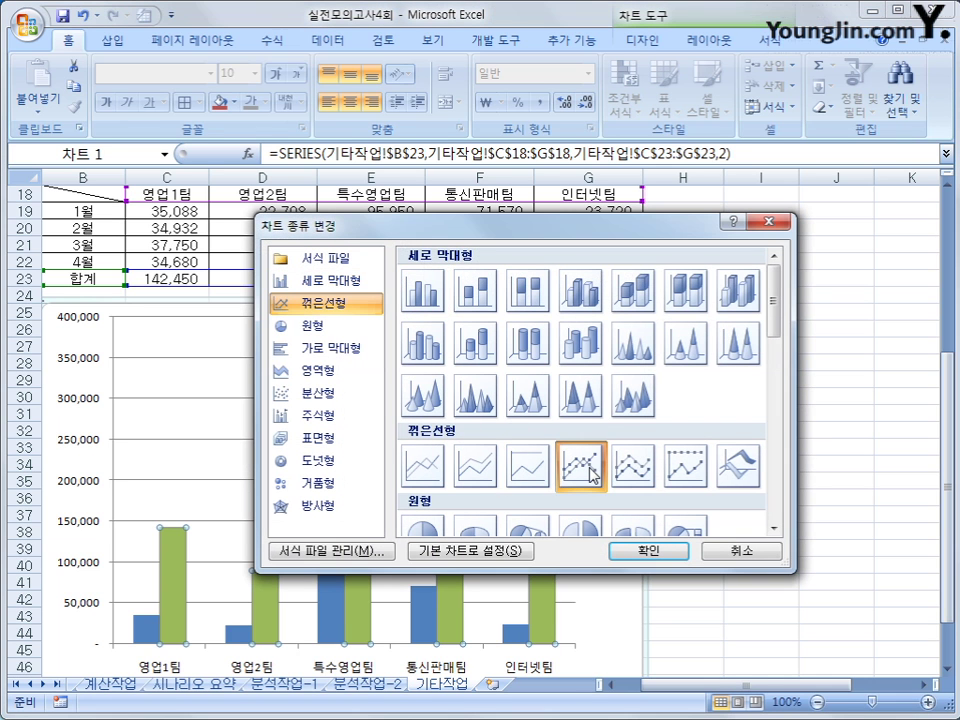
{"action": "left_click", "coordinate": [634, 557]}
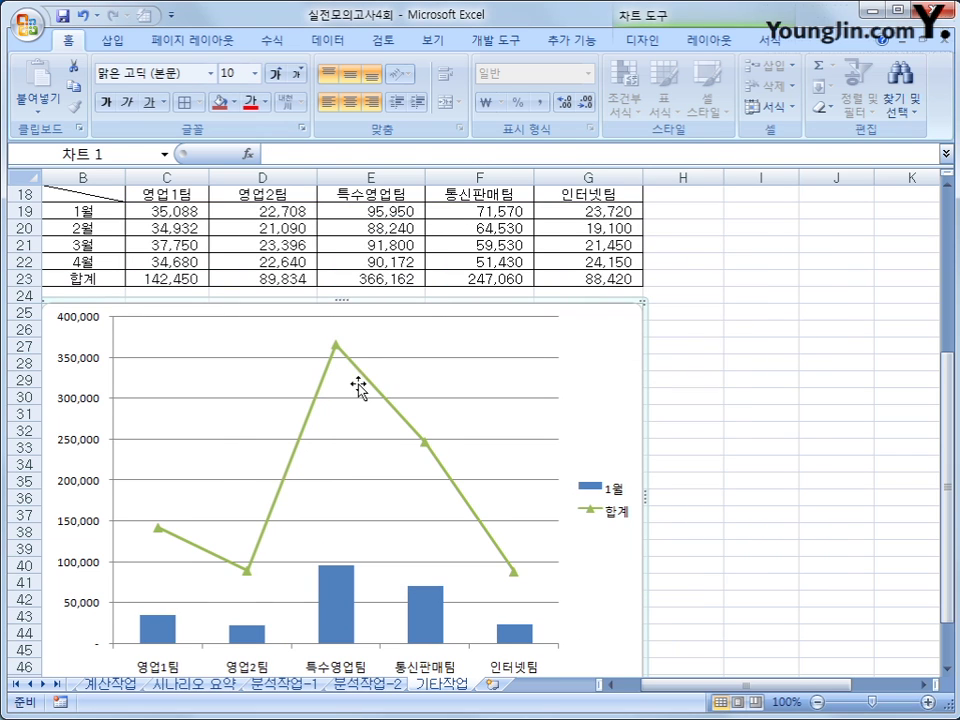
- Plot the 합계 line series on the secondary axis (보조 축)
{"action": "left_click", "coordinate": [337, 347]}
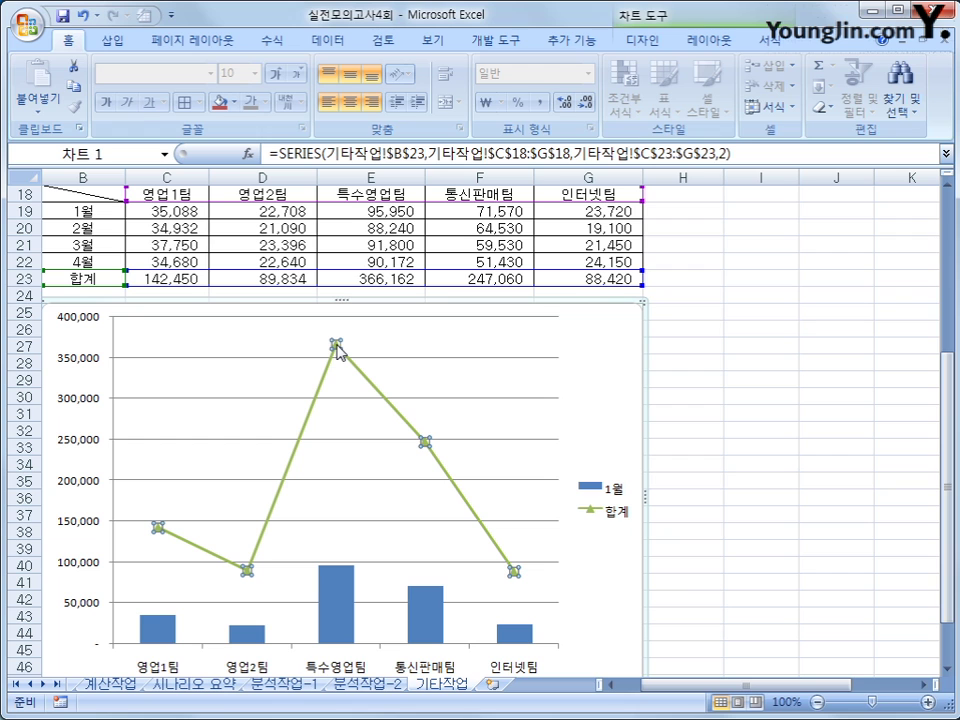
{"action": "right_click", "coordinate": [337, 347]}
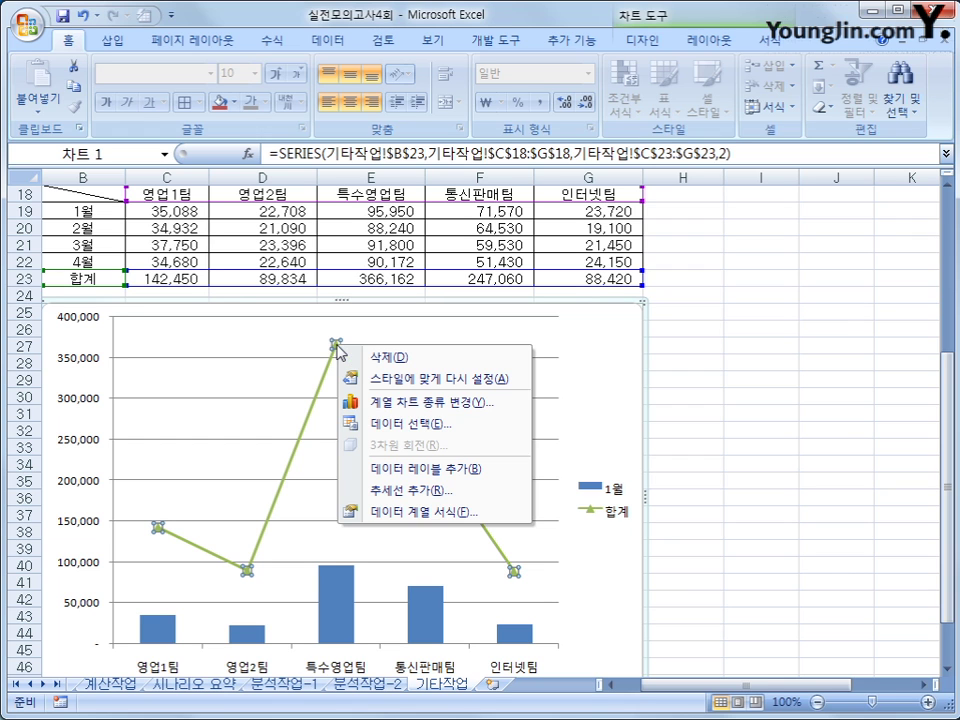
{"action": "left_click", "coordinate": [478, 517]}
{"action": "left_click", "coordinate": [428, 220]}
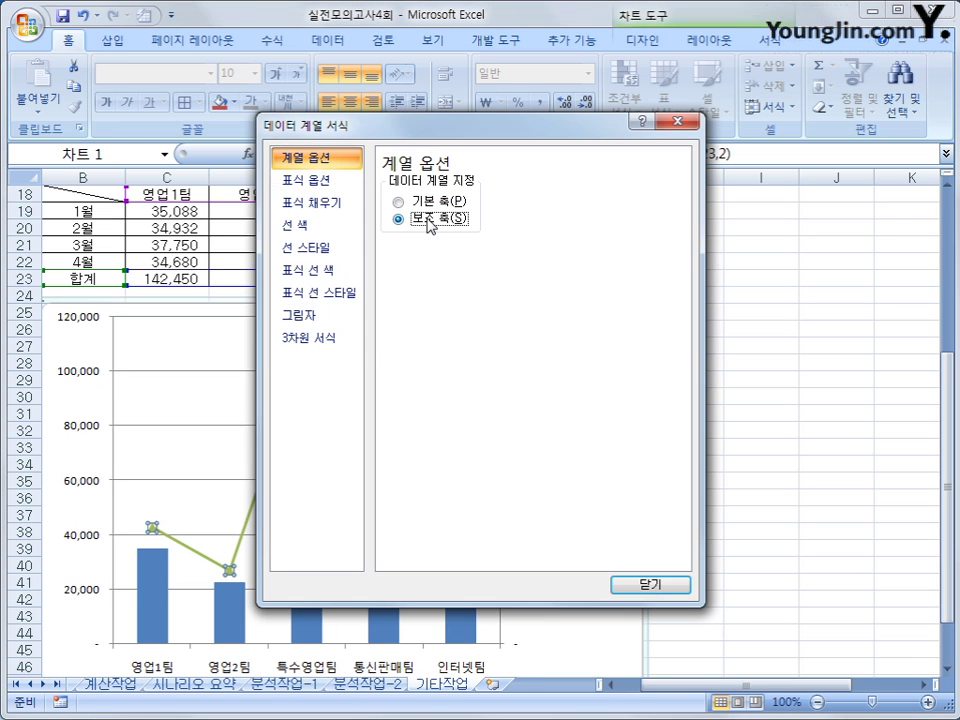
{"action": "left_click", "coordinate": [638, 584]}
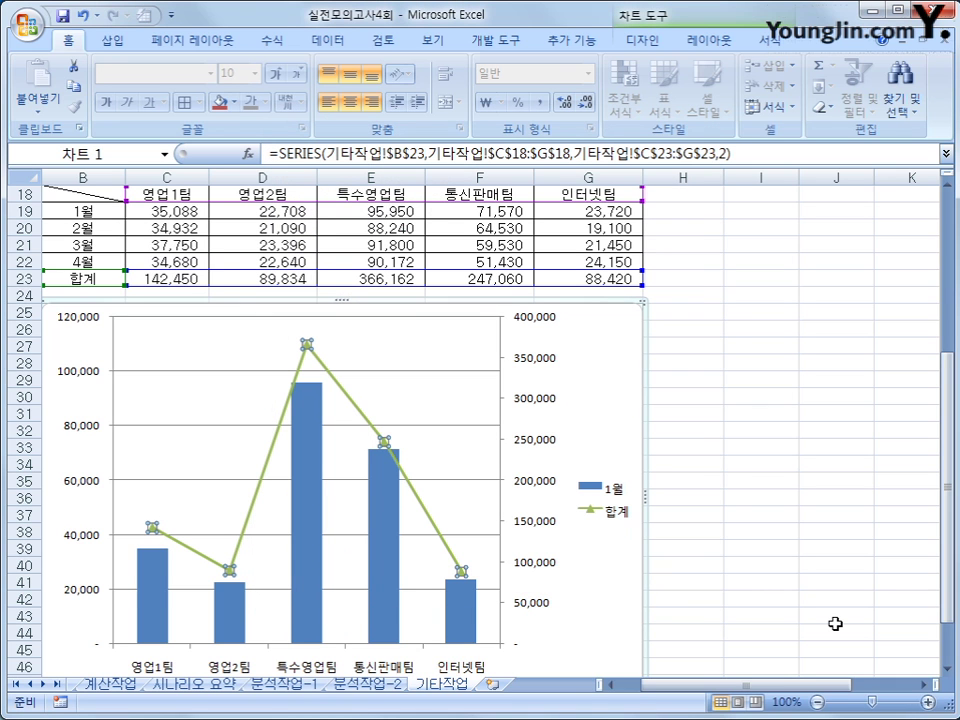
- Add a chart title above the plot area with the text 영업 현황
{"action": "left_click", "coordinate": [615, 403]}
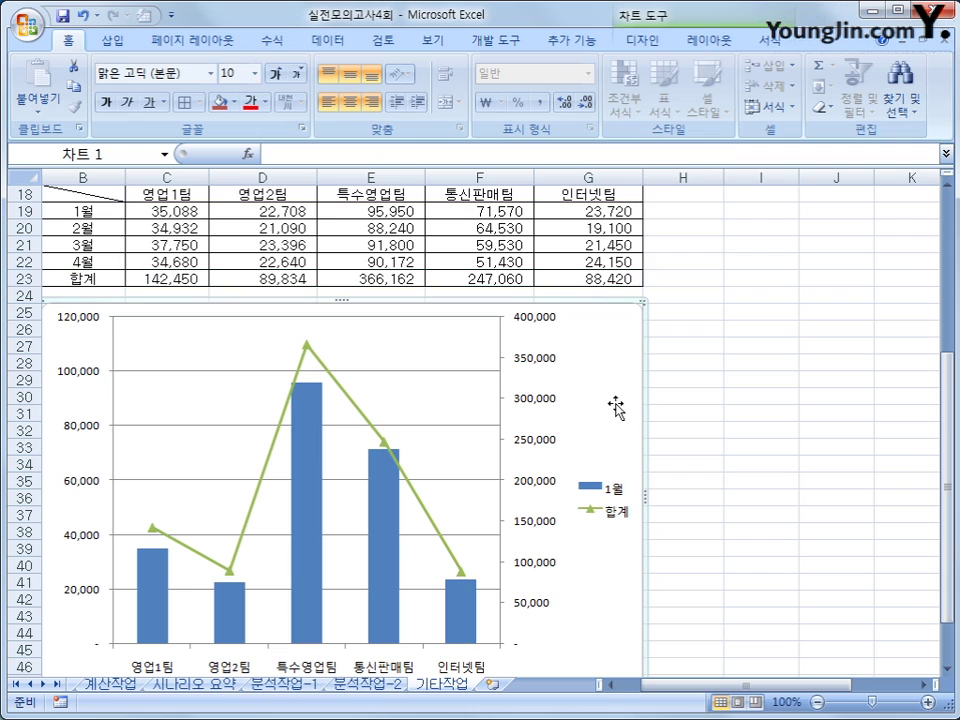
{"action": "left_click", "coordinate": [707, 45]}
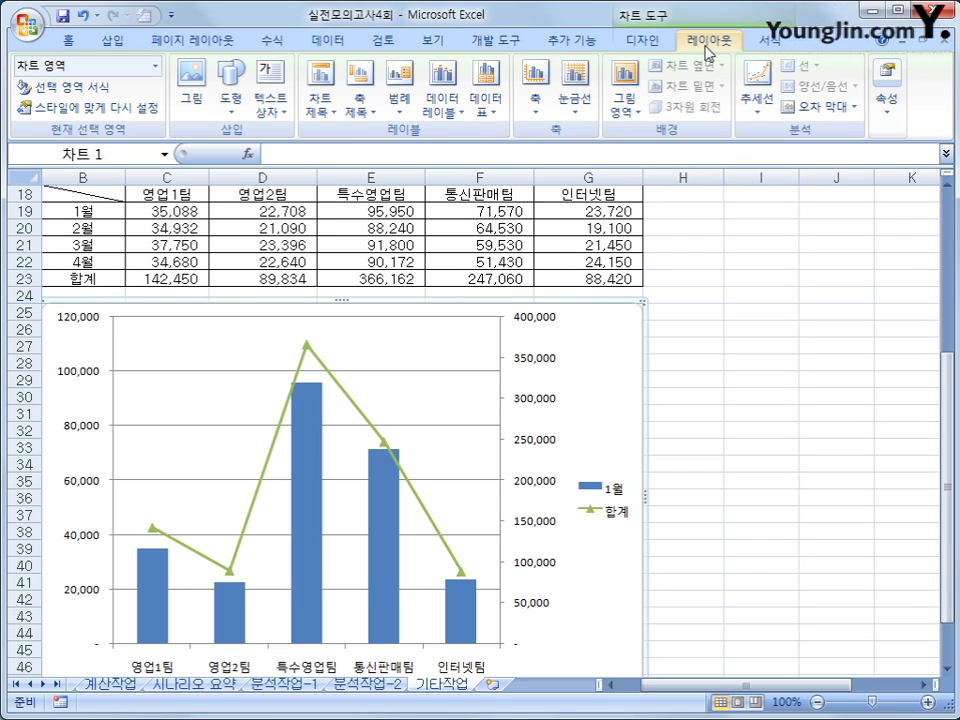
{"action": "left_click", "coordinate": [320, 104]}
{"action": "left_click", "coordinate": [332, 242]}
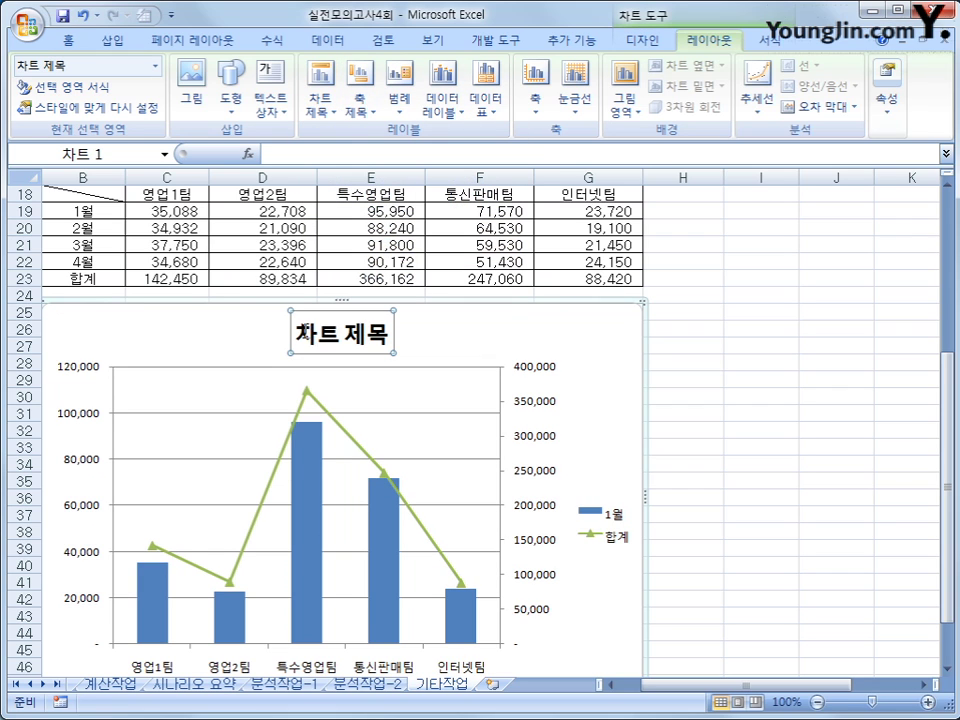
{"action": "left_click_drag", "start_coordinate": [294, 334], "coordinate": [386, 348]}
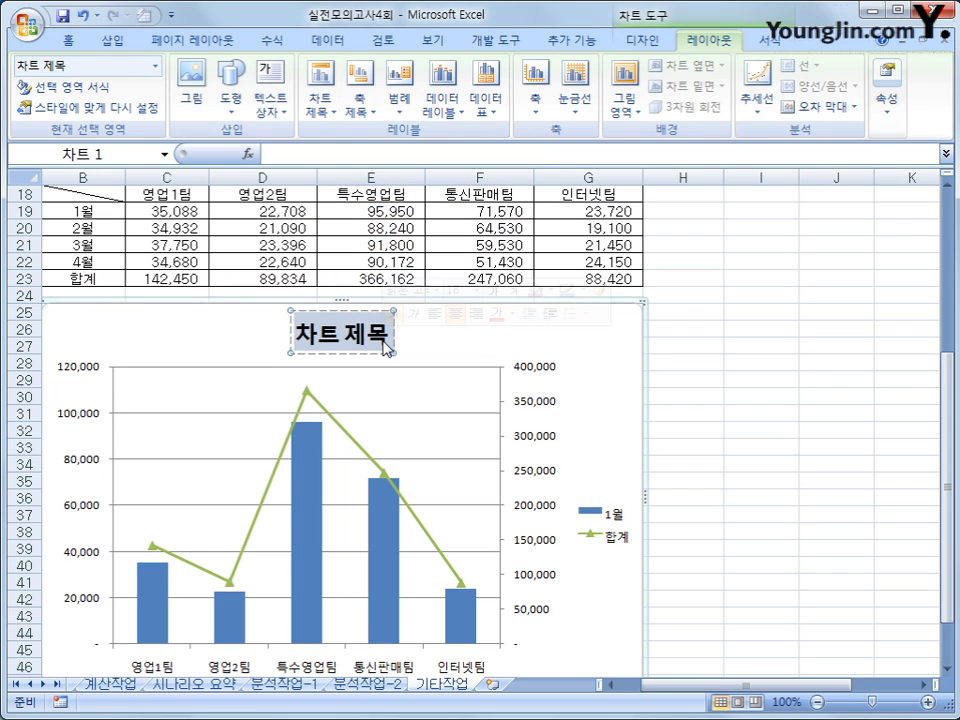
{"action": "type", "text": "영업 현황"}
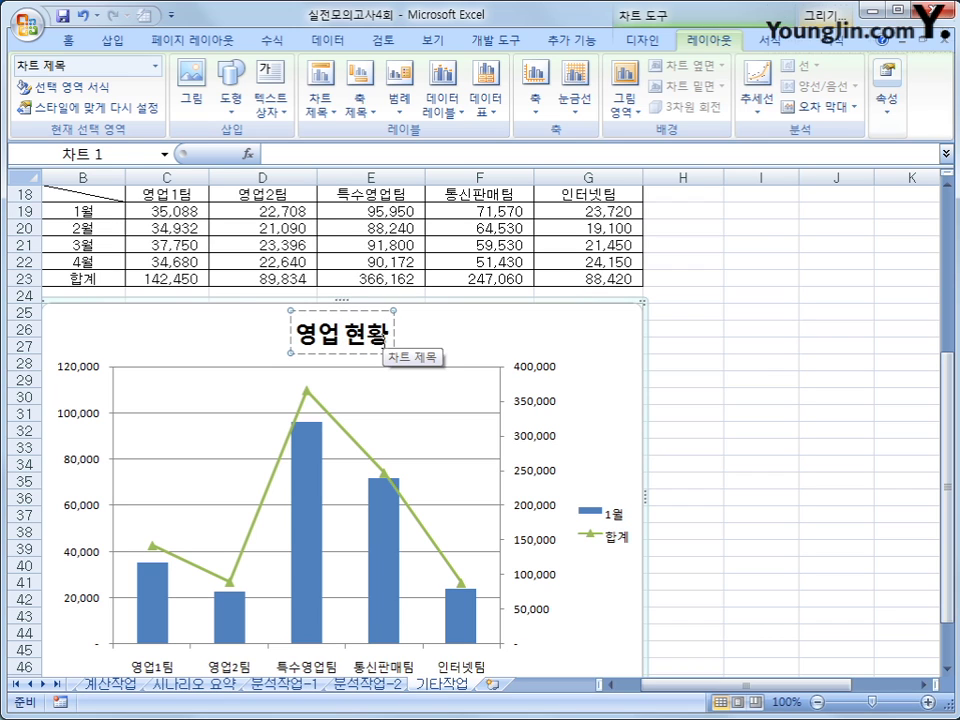
{"action": "left_click", "coordinate": [407, 338]}
- Format the chart title in the 궁서 font, size 14, italic
{"action": "left_click", "coordinate": [395, 334]}
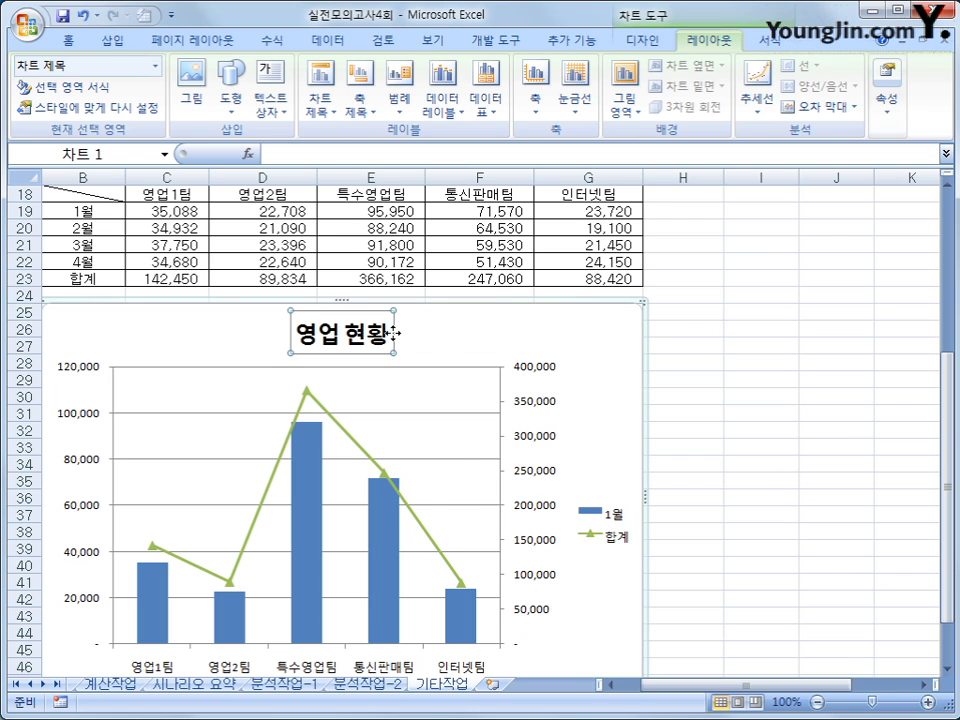
{"action": "right_click", "coordinate": [395, 334]}
{"action": "left_click", "coordinate": [449, 221]}
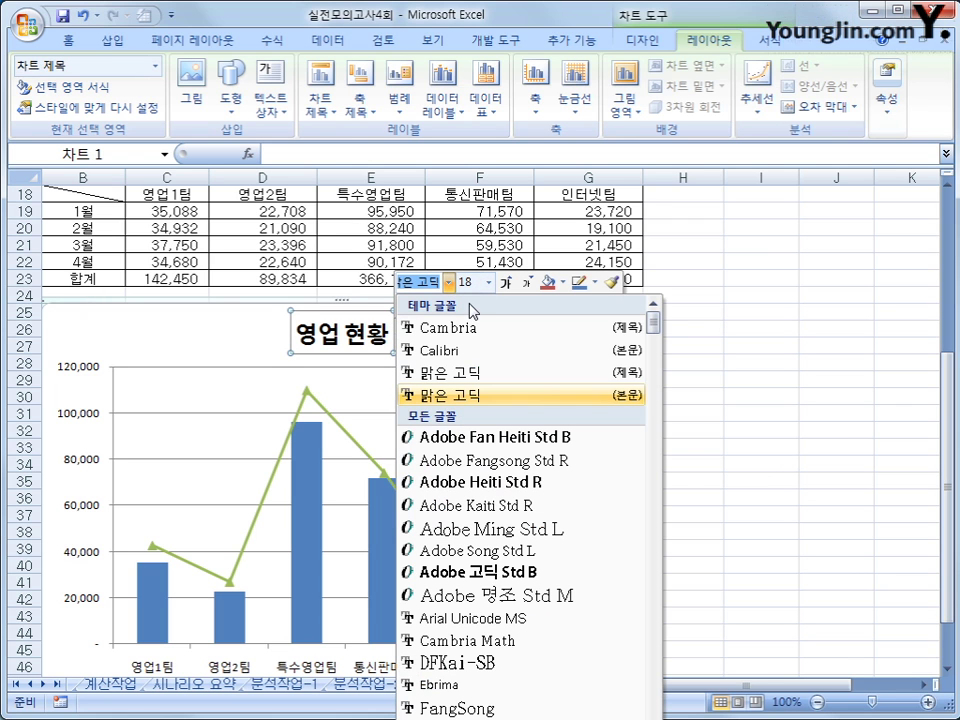
{"action": "left_click_drag", "start_coordinate": [659, 322], "coordinate": [649, 422]}
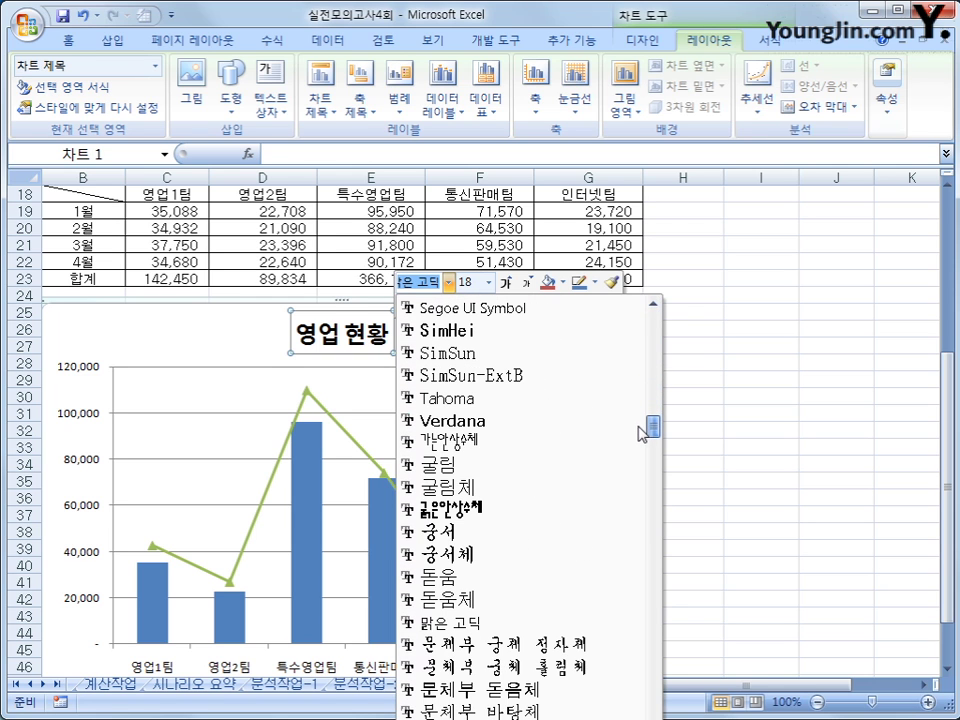
{"action": "left_click", "coordinate": [501, 531]}
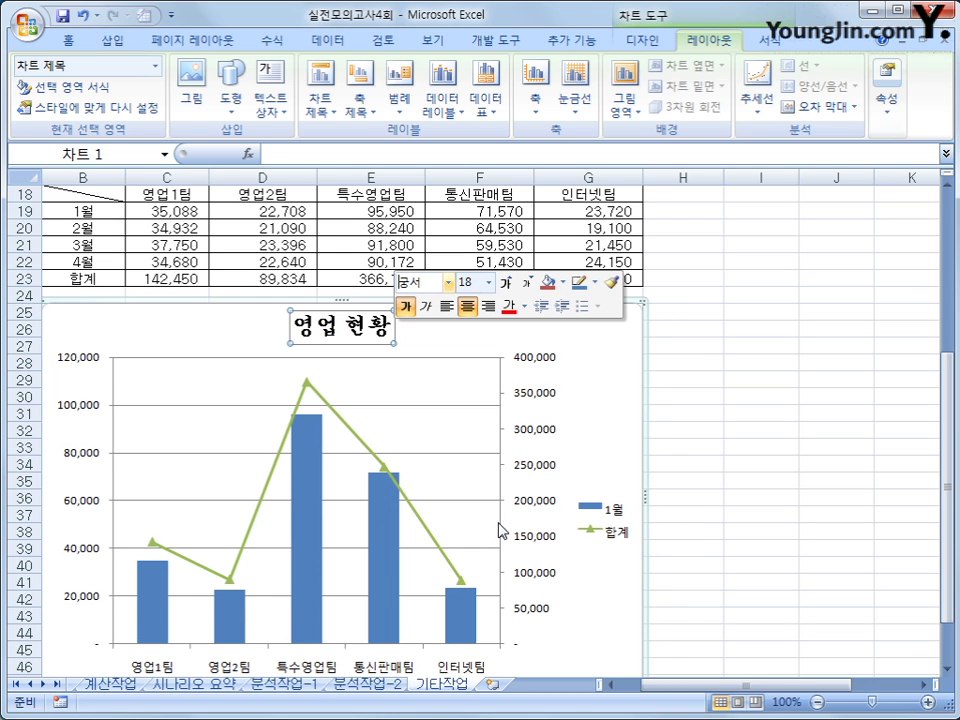
{"action": "left_click", "coordinate": [487, 283]}
{"action": "left_click", "coordinate": [474, 417]}
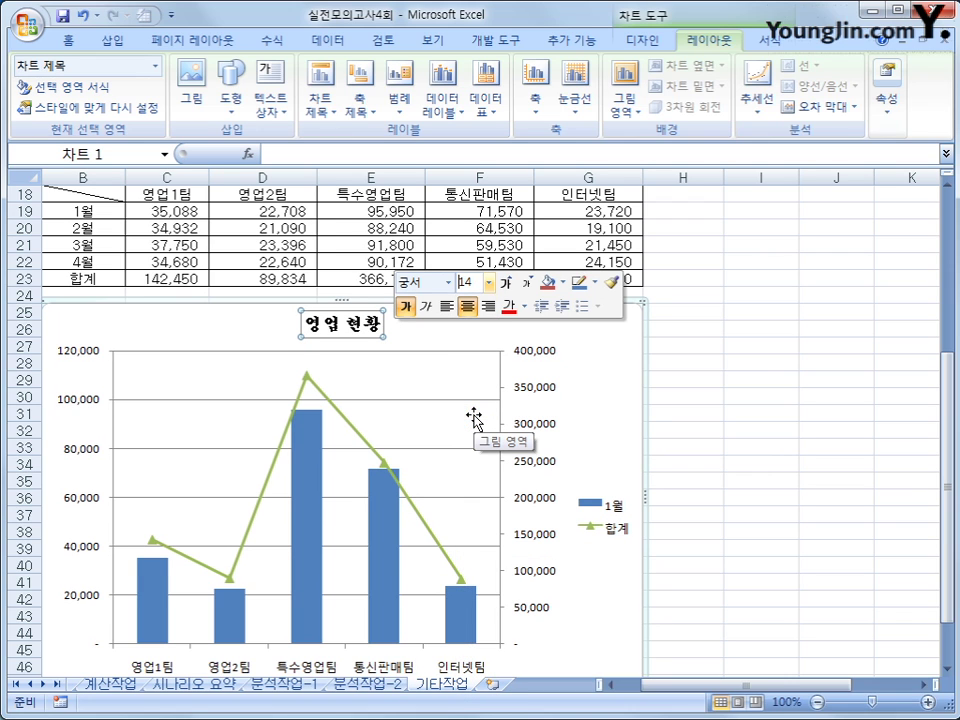
{"action": "left_click", "coordinate": [428, 308]}
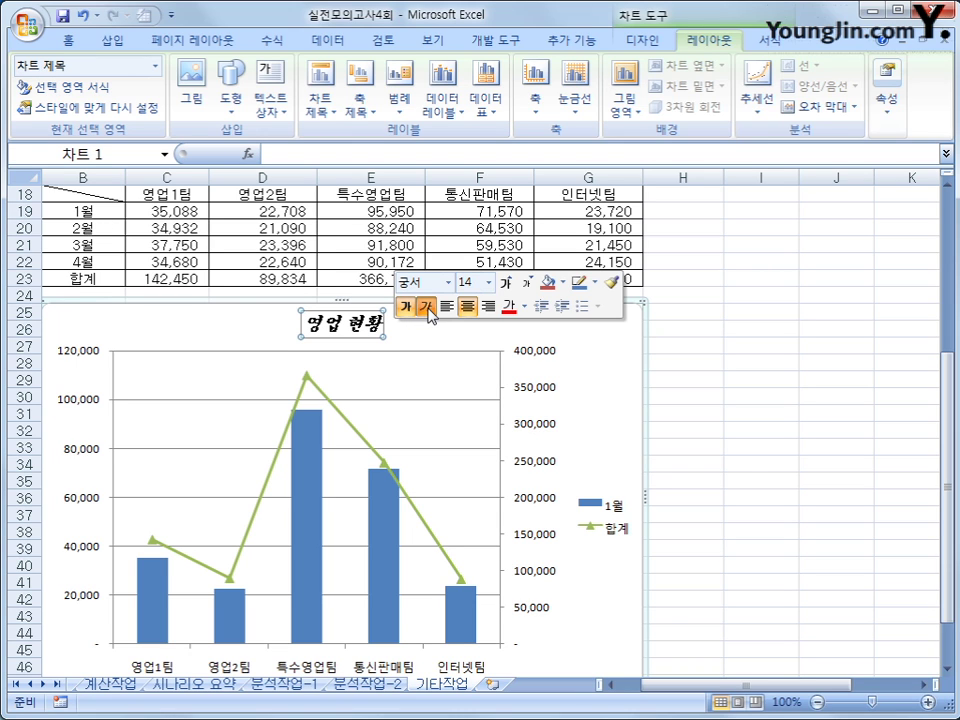
- Add a data label to only the 특수영업팀 point of the 합계 series
{"action": "left_click", "coordinate": [308, 377]}
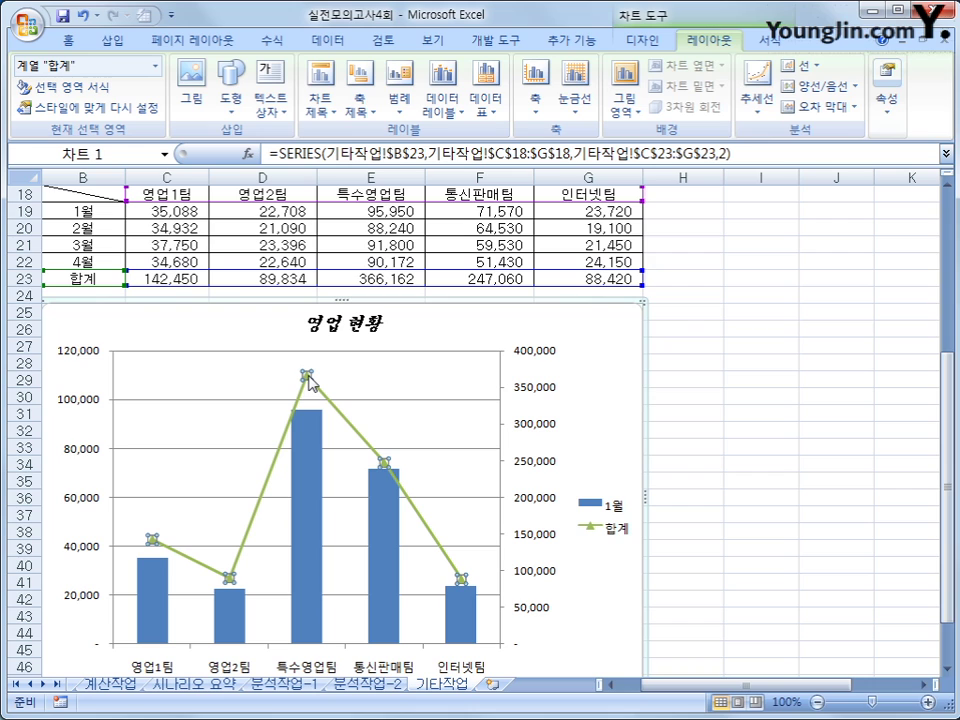
{"action": "mouse_move", "coordinate": [307, 378]}
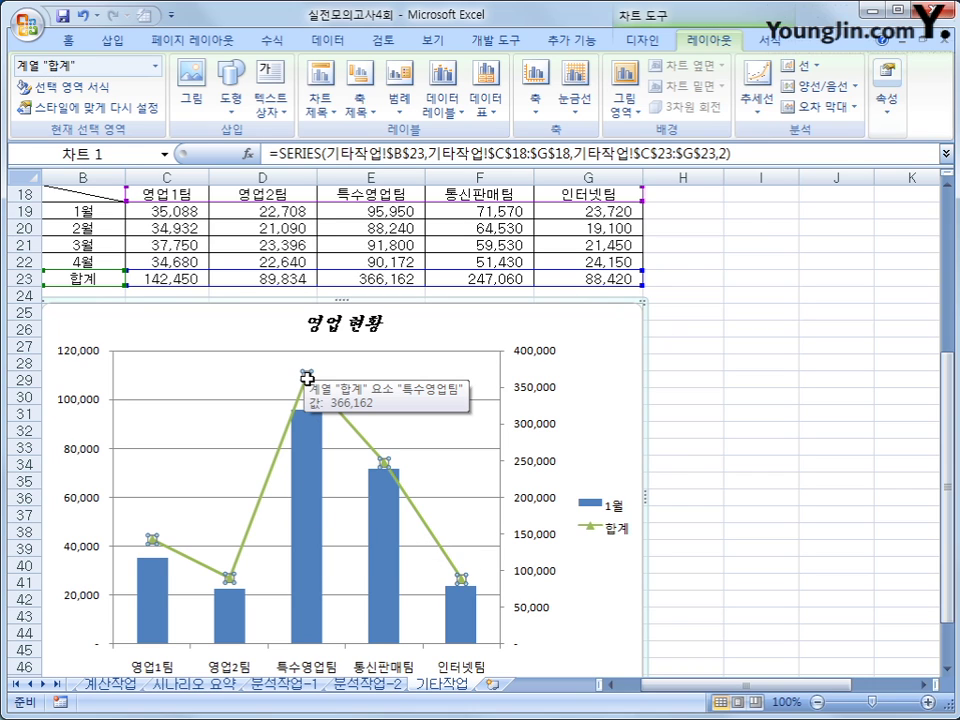
{"action": "left_click", "coordinate": [307, 378]}
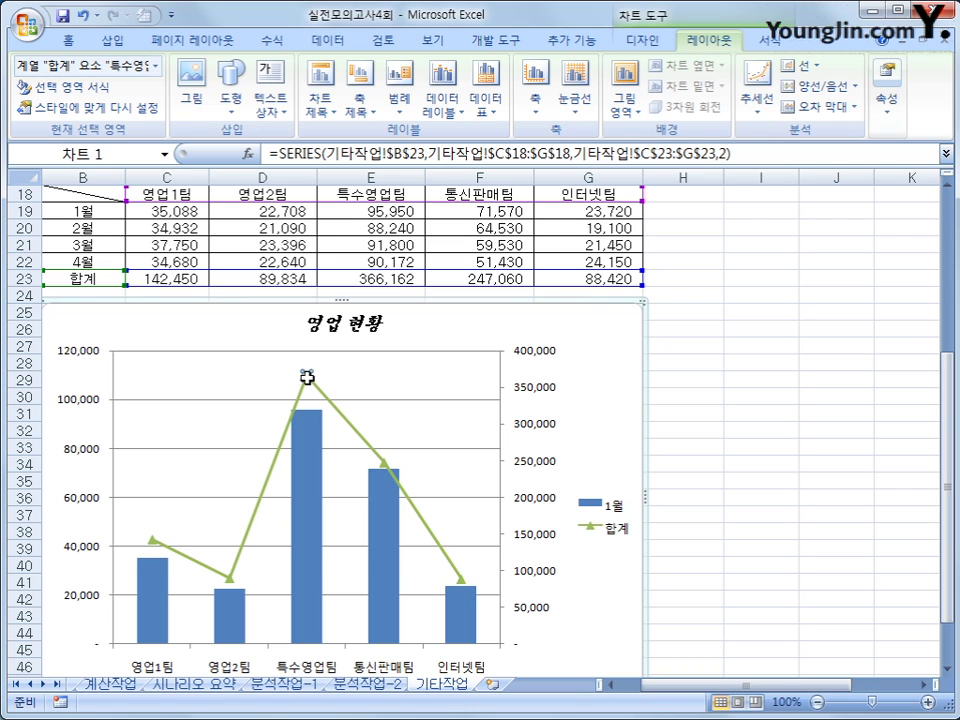
{"action": "right_click", "coordinate": [307, 378]}
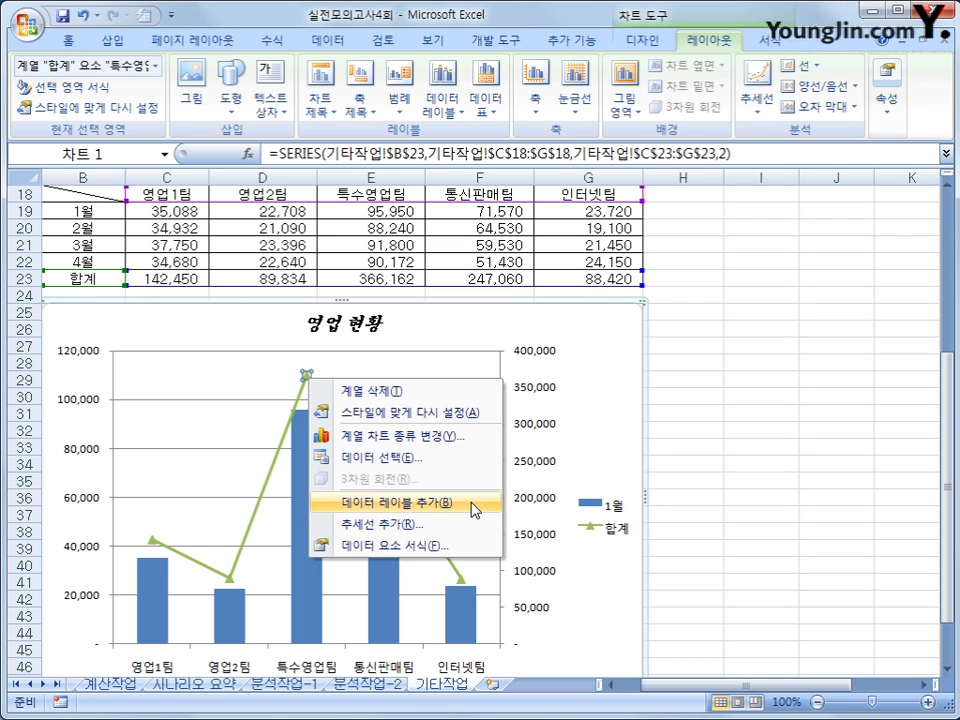
{"action": "left_click", "coordinate": [472, 503]}
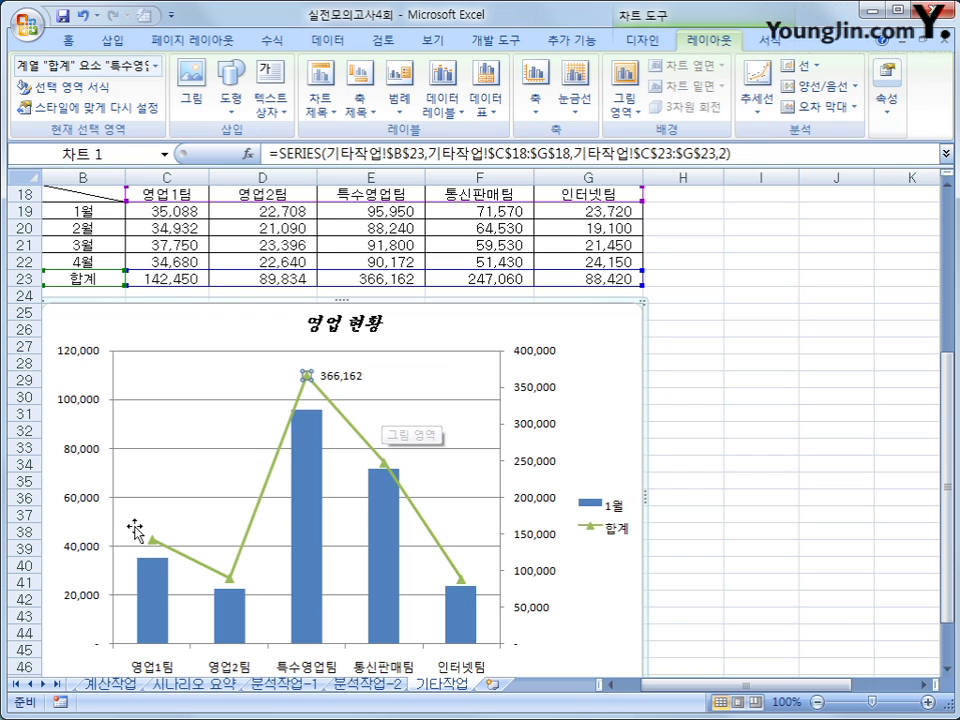
- Set the display unit of the chart's primary vertical axis to 천, with the unit label shown on the chart
{"action": "left_click", "coordinate": [77, 505]}
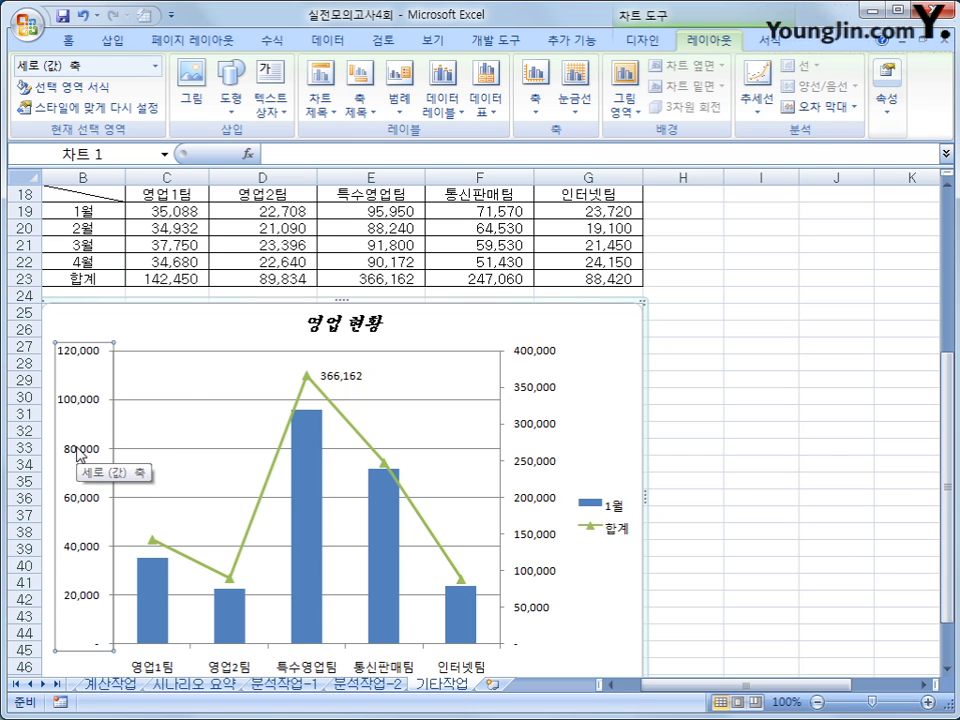
{"action": "right_click", "coordinate": [77, 448]}
{"action": "left_click", "coordinate": [215, 638]}
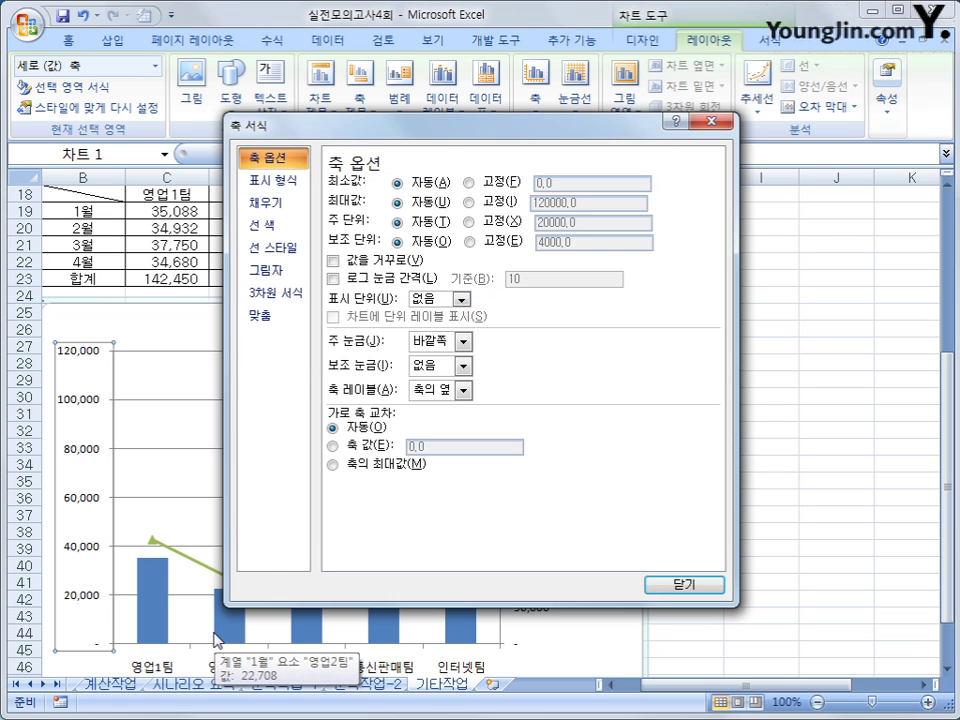
{"action": "left_click", "coordinate": [462, 301]}
{"action": "left_click", "coordinate": [434, 347]}
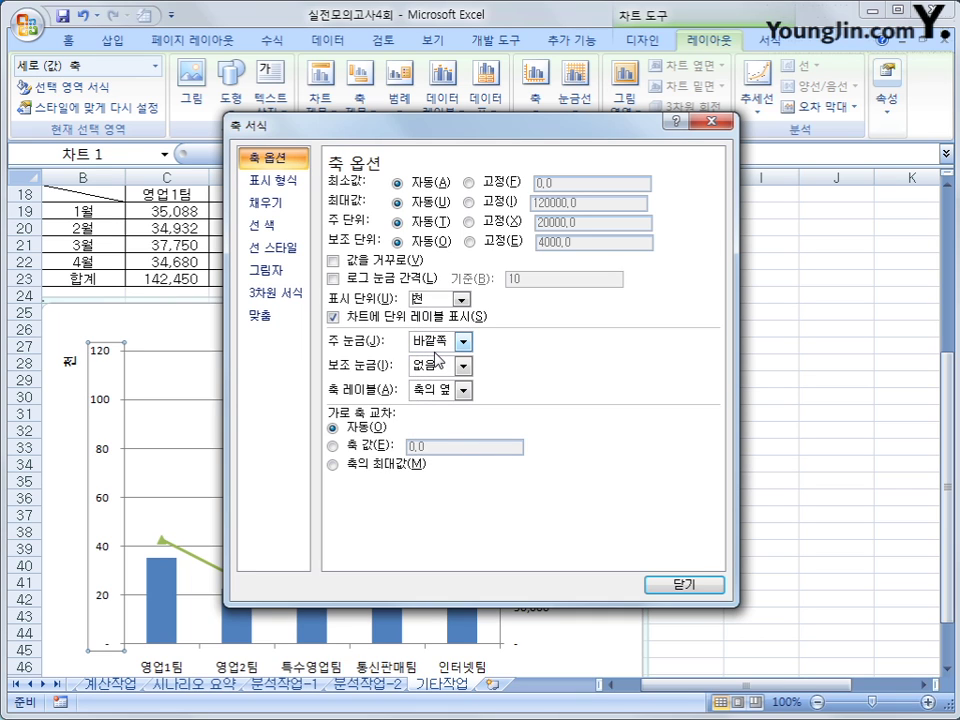
{"action": "left_click", "coordinate": [655, 588]}
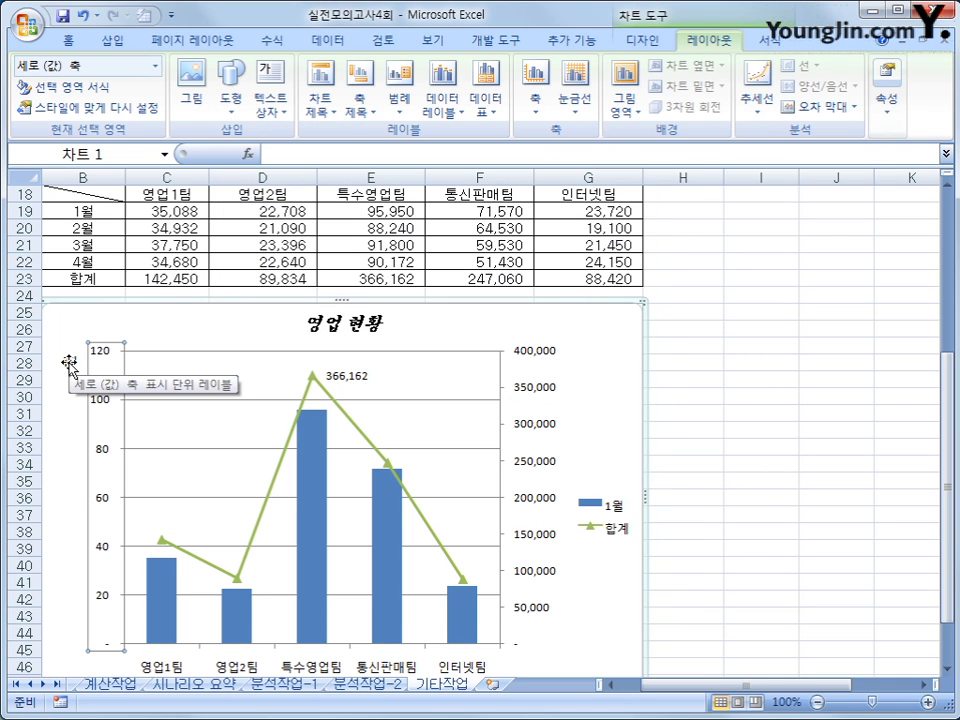
- Set the text direction of the vertical axis's 천 display unit label to horizontal (가로)
{"action": "left_click", "coordinate": [69, 362]}
{"action": "right_click", "coordinate": [71, 366]}
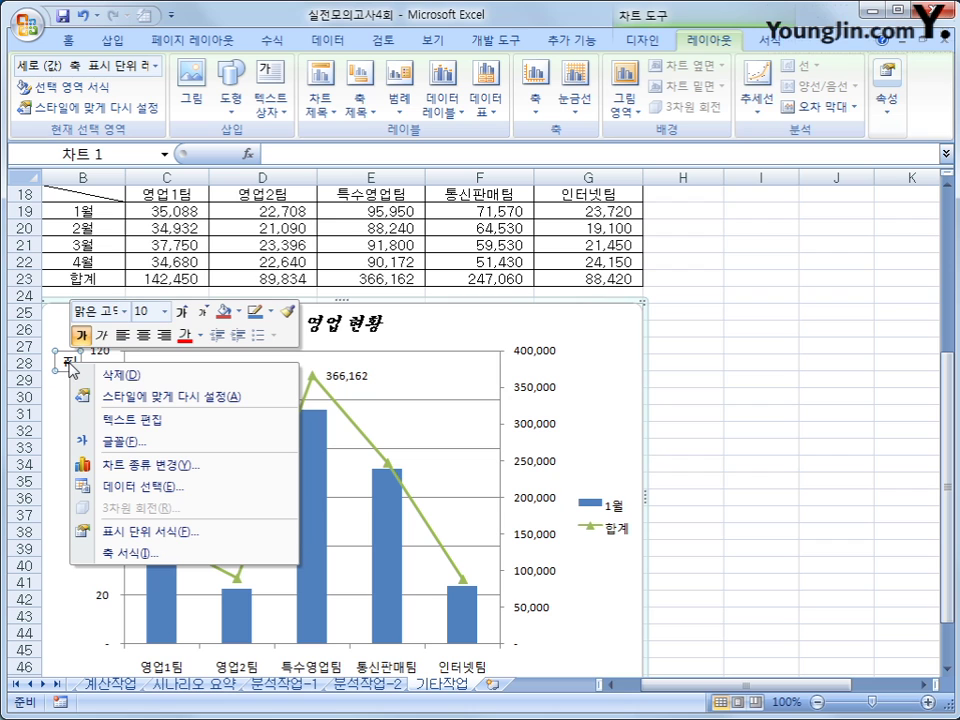
{"action": "left_click", "coordinate": [172, 541]}
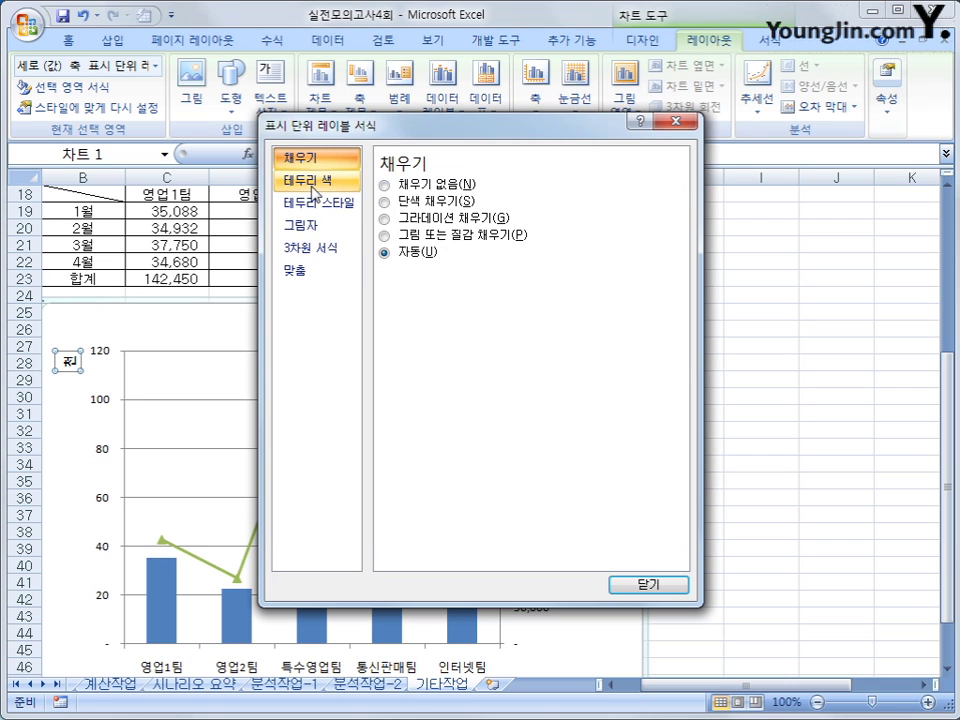
{"action": "left_click", "coordinate": [303, 272]}
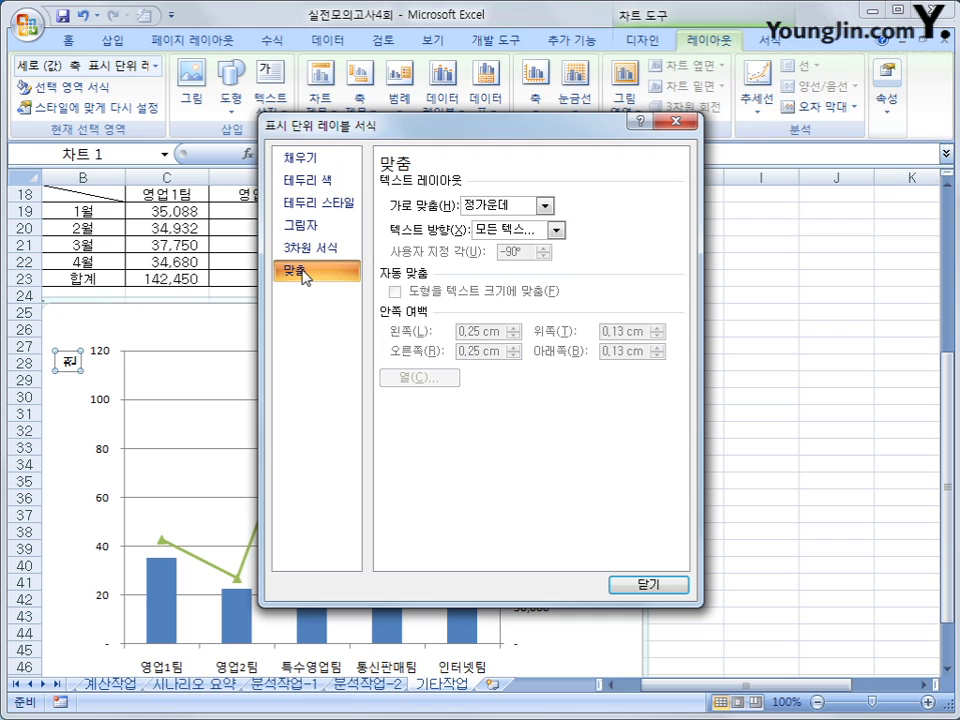
{"action": "left_click", "coordinate": [555, 229]}
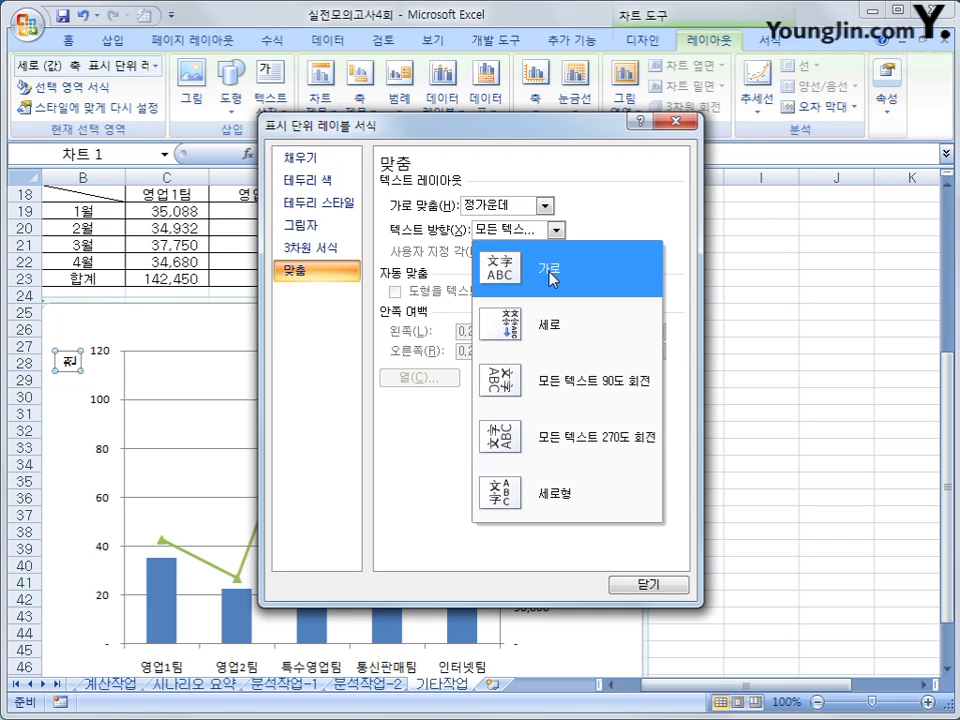
{"action": "left_click", "coordinate": [551, 272]}
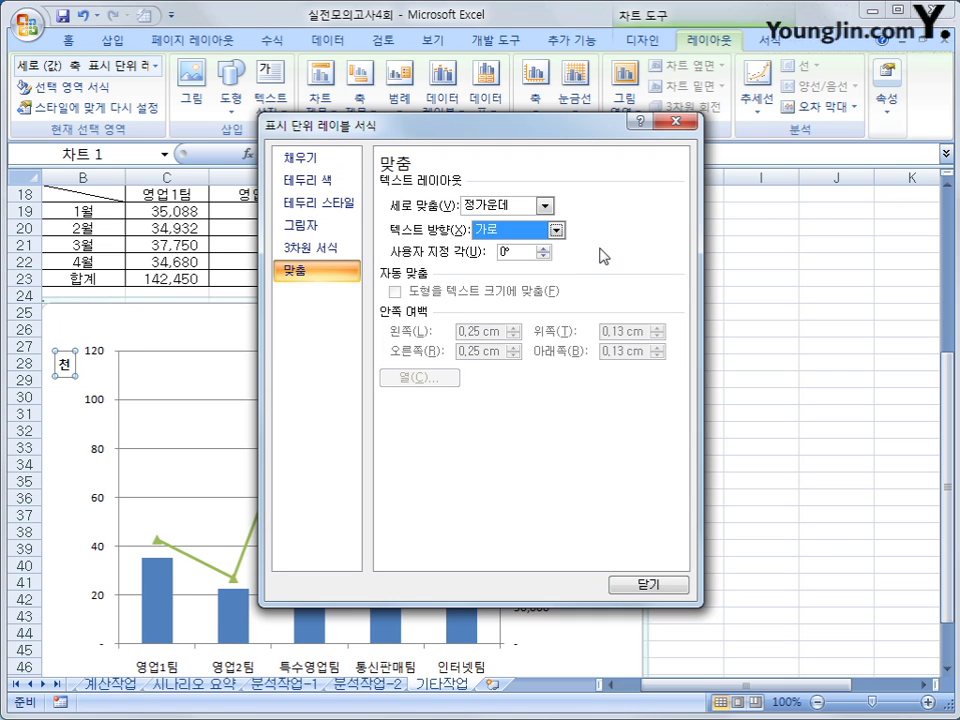
{"action": "left_click", "coordinate": [651, 585]}
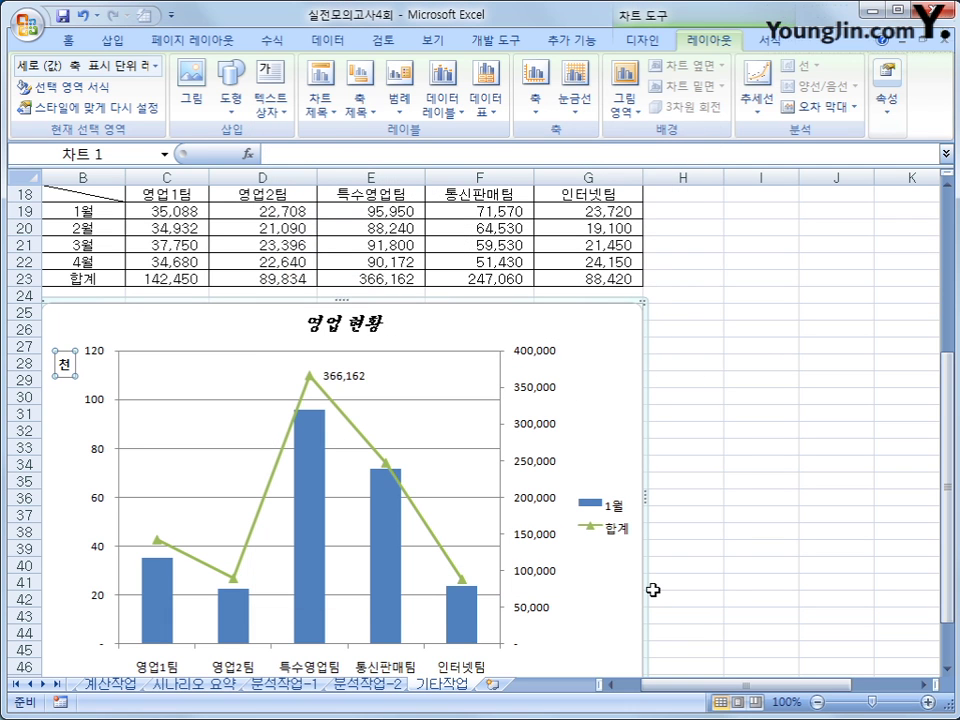
- Move the 영업 현황 chart to a new chart sheet named 차트작업
{"action": "left_click", "coordinate": [606, 393]}
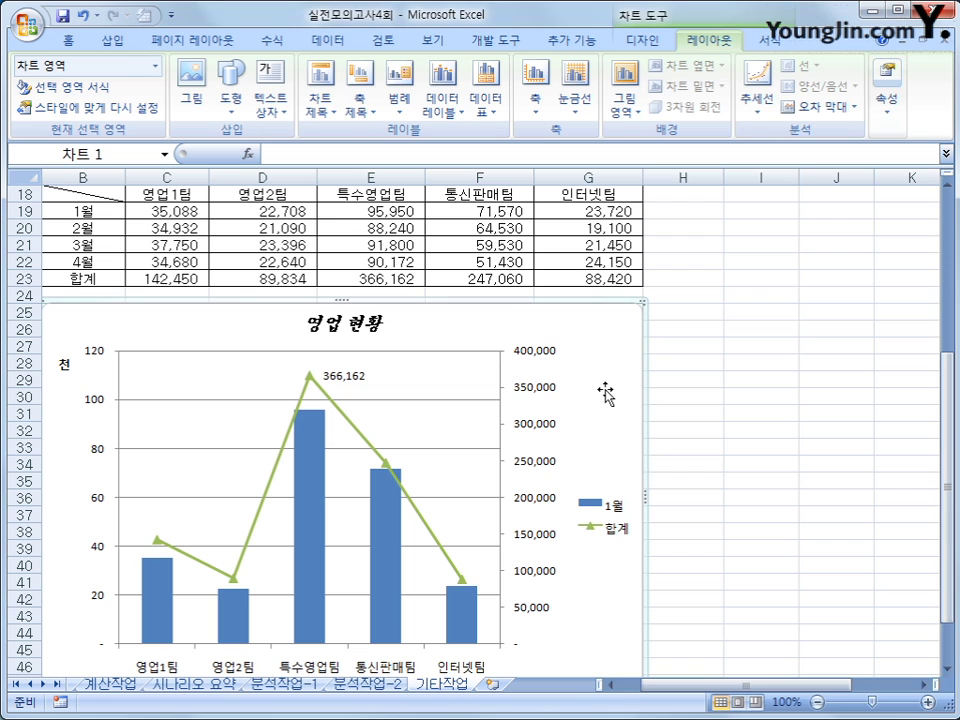
{"action": "right_click", "coordinate": [610, 360]}
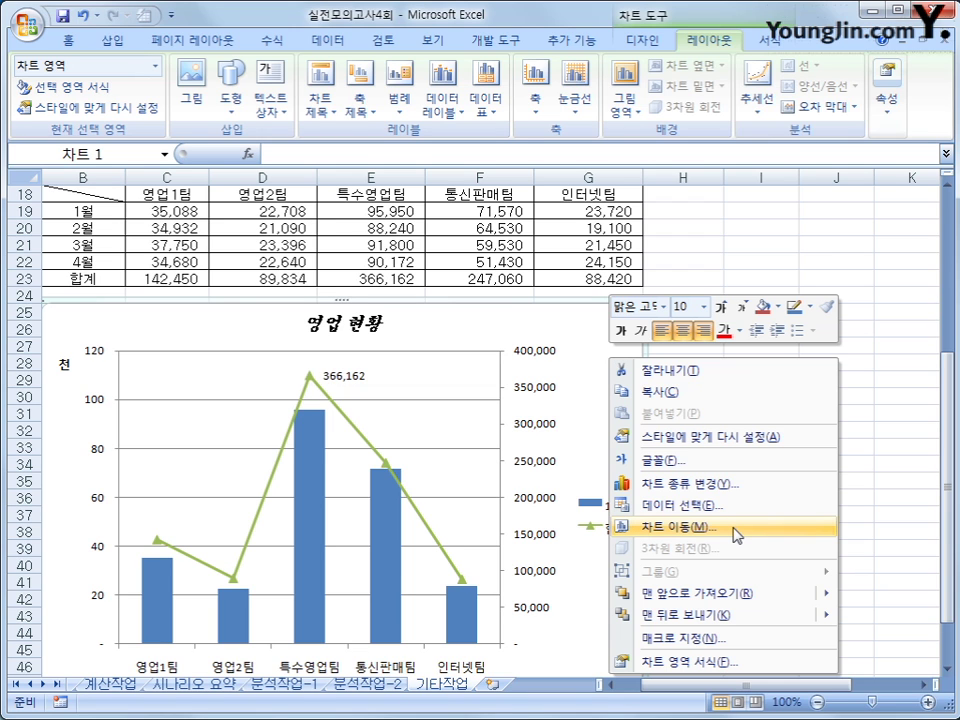
{"action": "left_click", "coordinate": [733, 528]}
{"action": "left_click", "coordinate": [485, 459]}
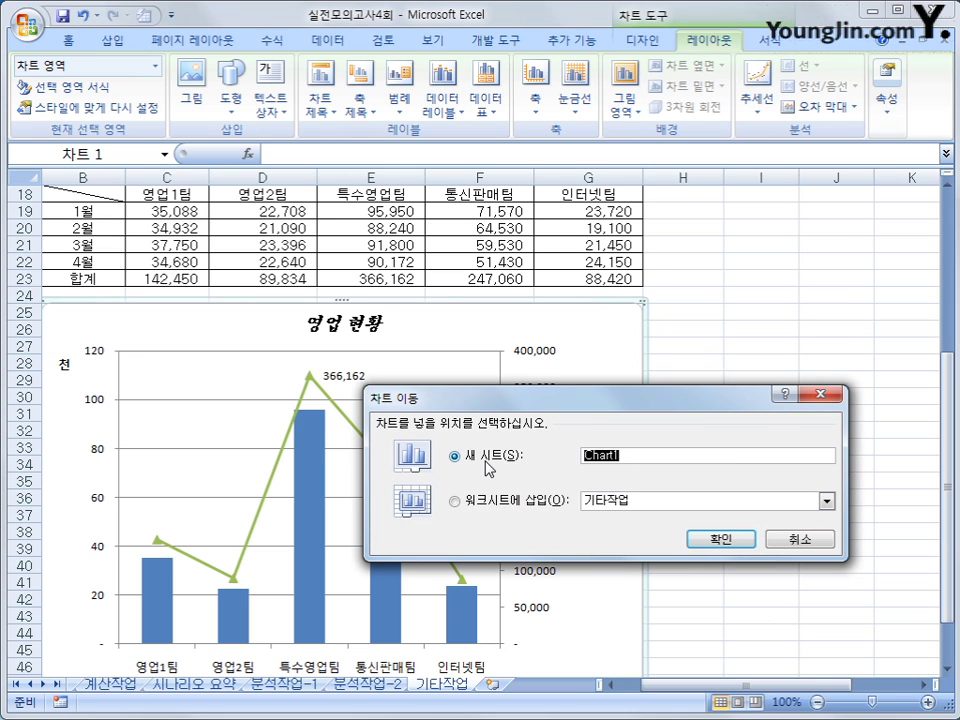
{"action": "type", "text": "차트작업"}
{"action": "left_click", "coordinate": [718, 539]}
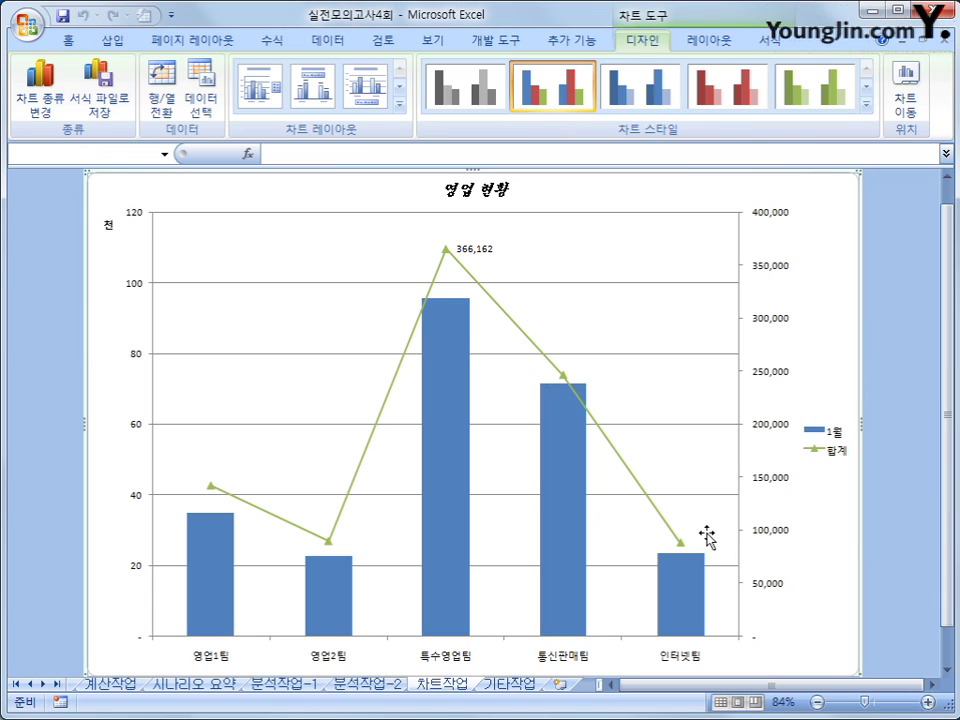